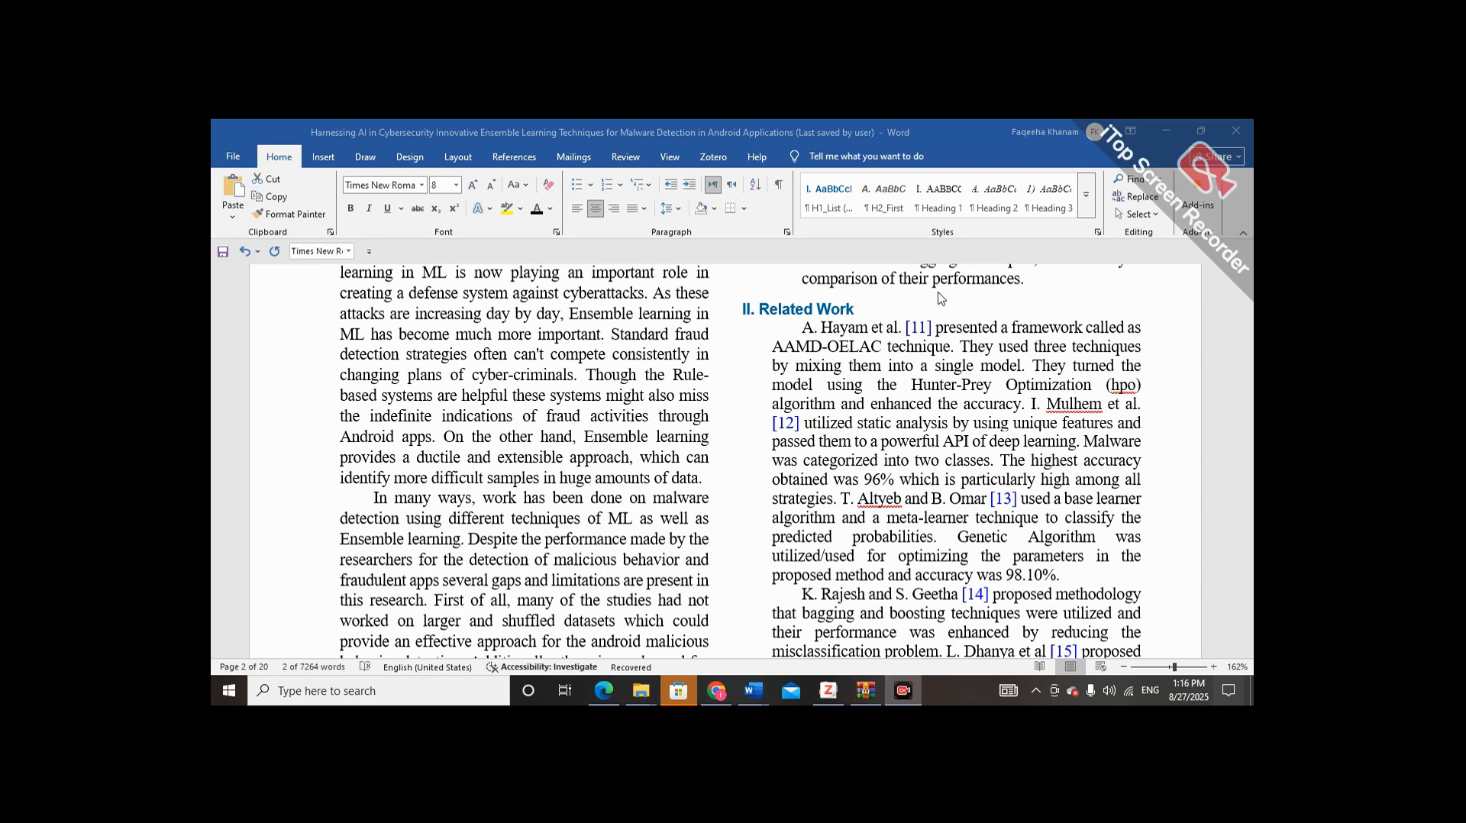
# - Examine the "Related Work" heading's Roman numeral, font size choices and font colour options without changing them
pyautogui.click(854, 310)
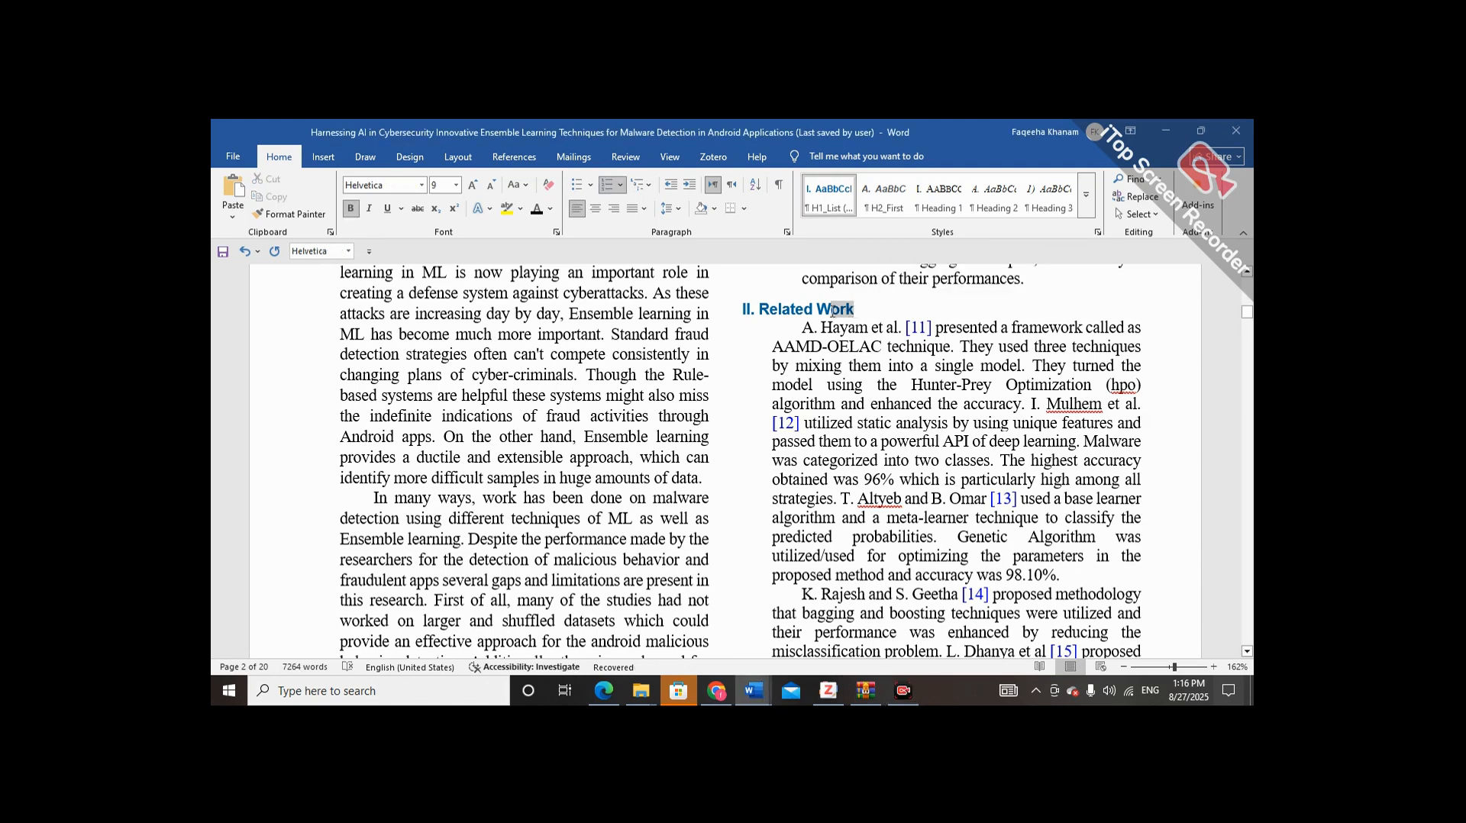
pyautogui.moveTo(831, 310); pyautogui.dragTo(803, 314)
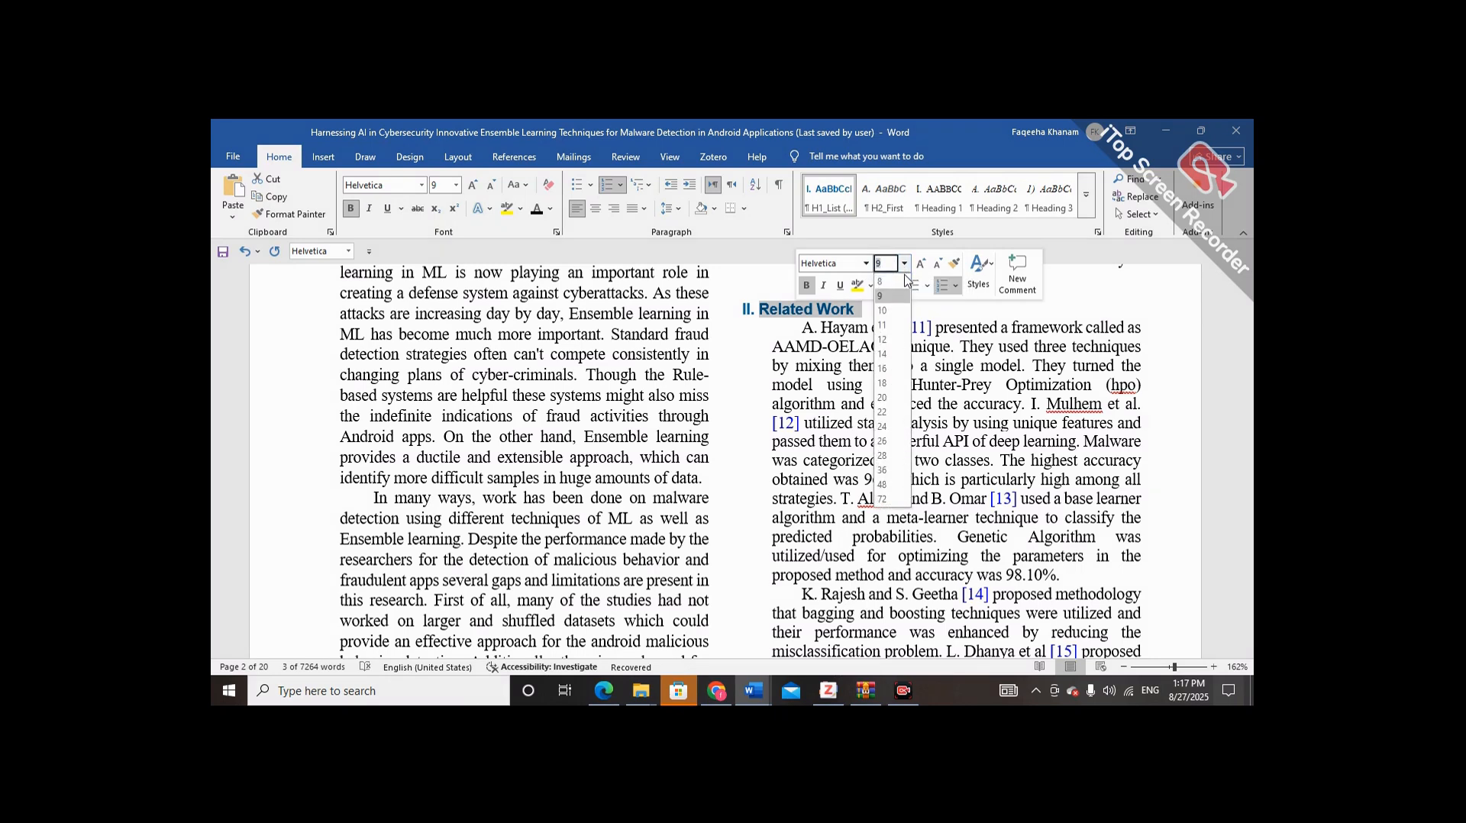
pyautogui.click(904, 264)
pyautogui.click(908, 301)
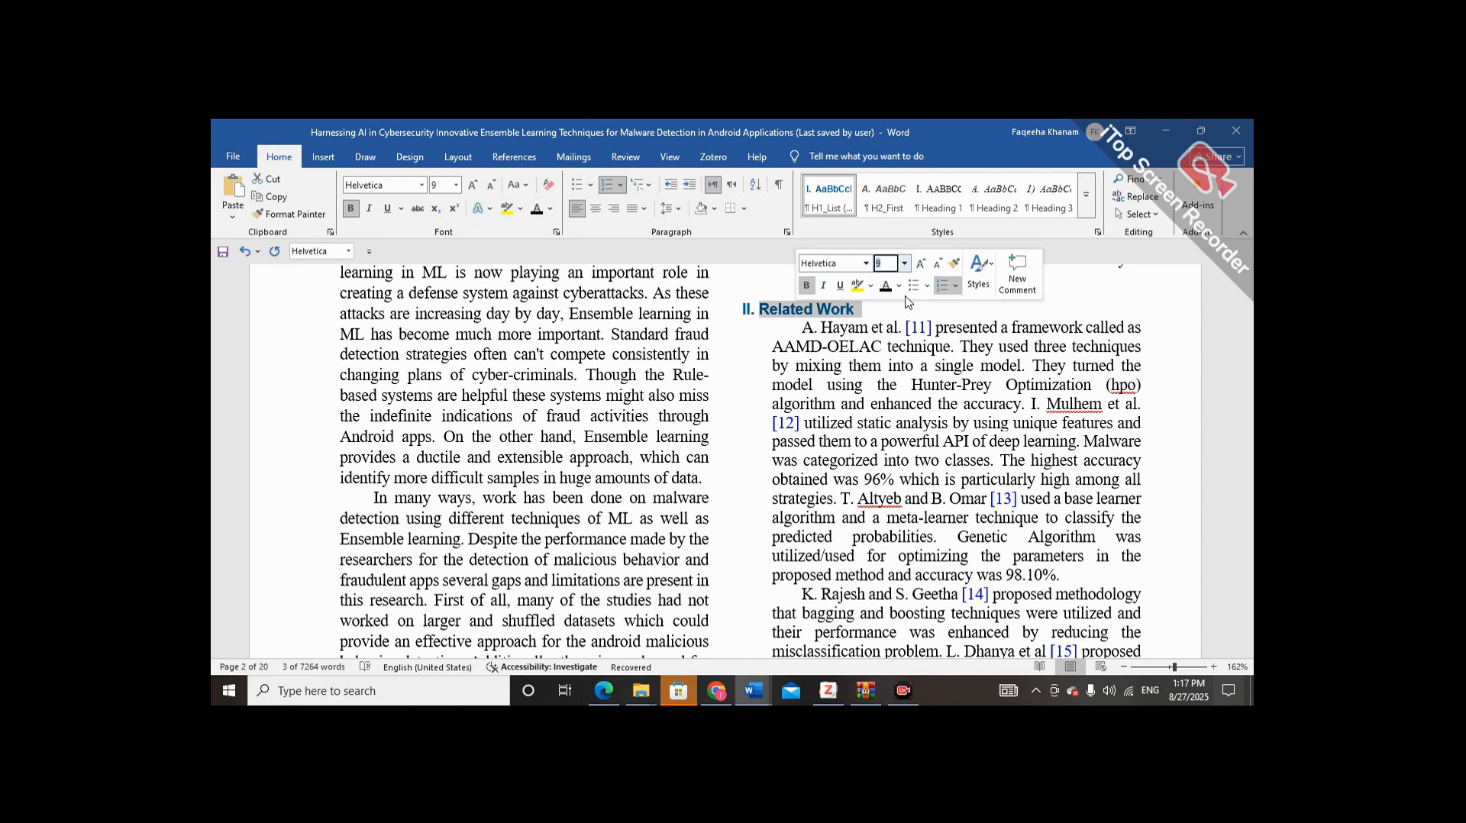
pyautogui.click(898, 286)
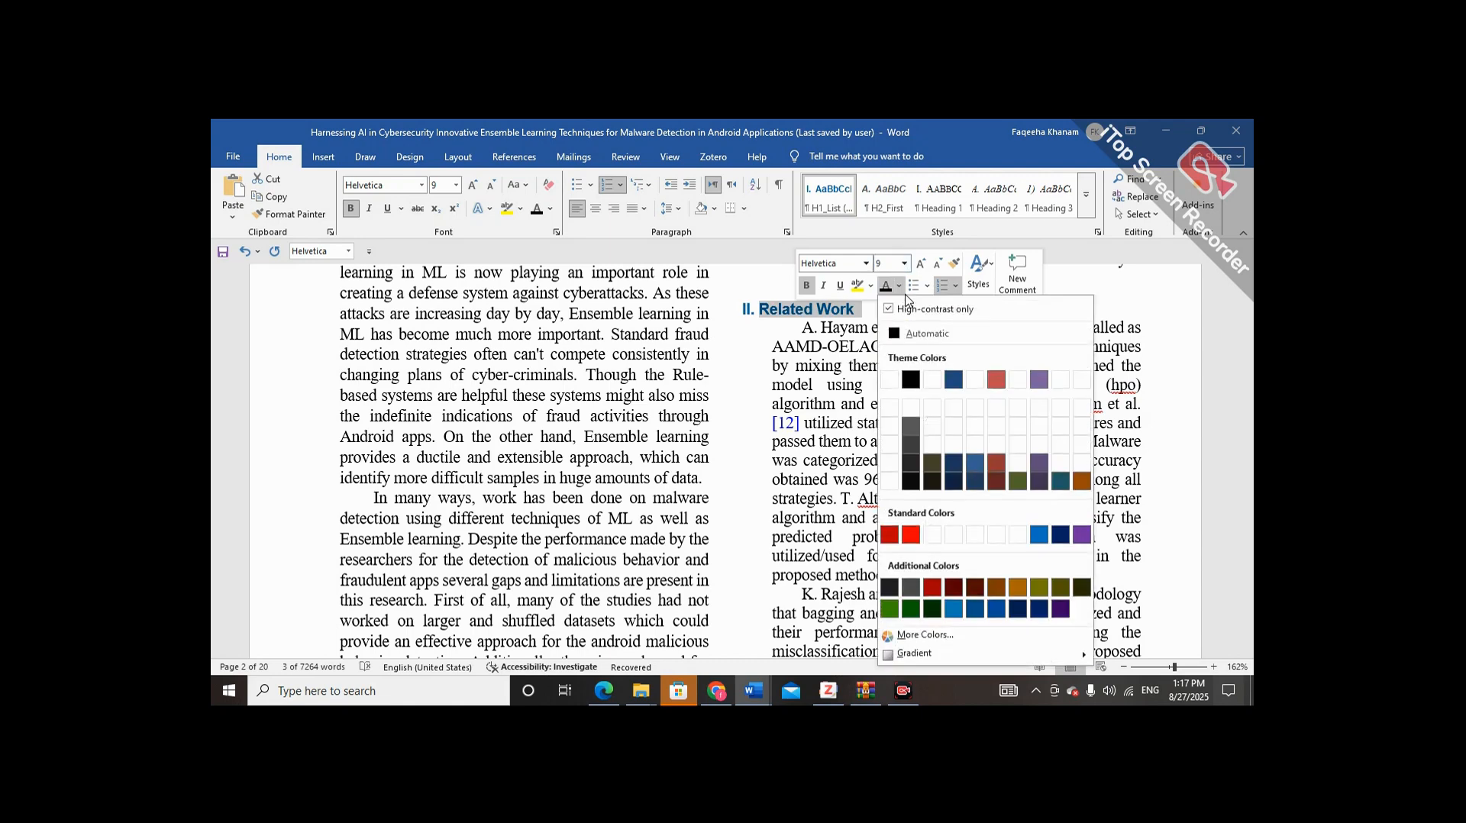
pyautogui.press('Escape')
pyautogui.click(854, 312)
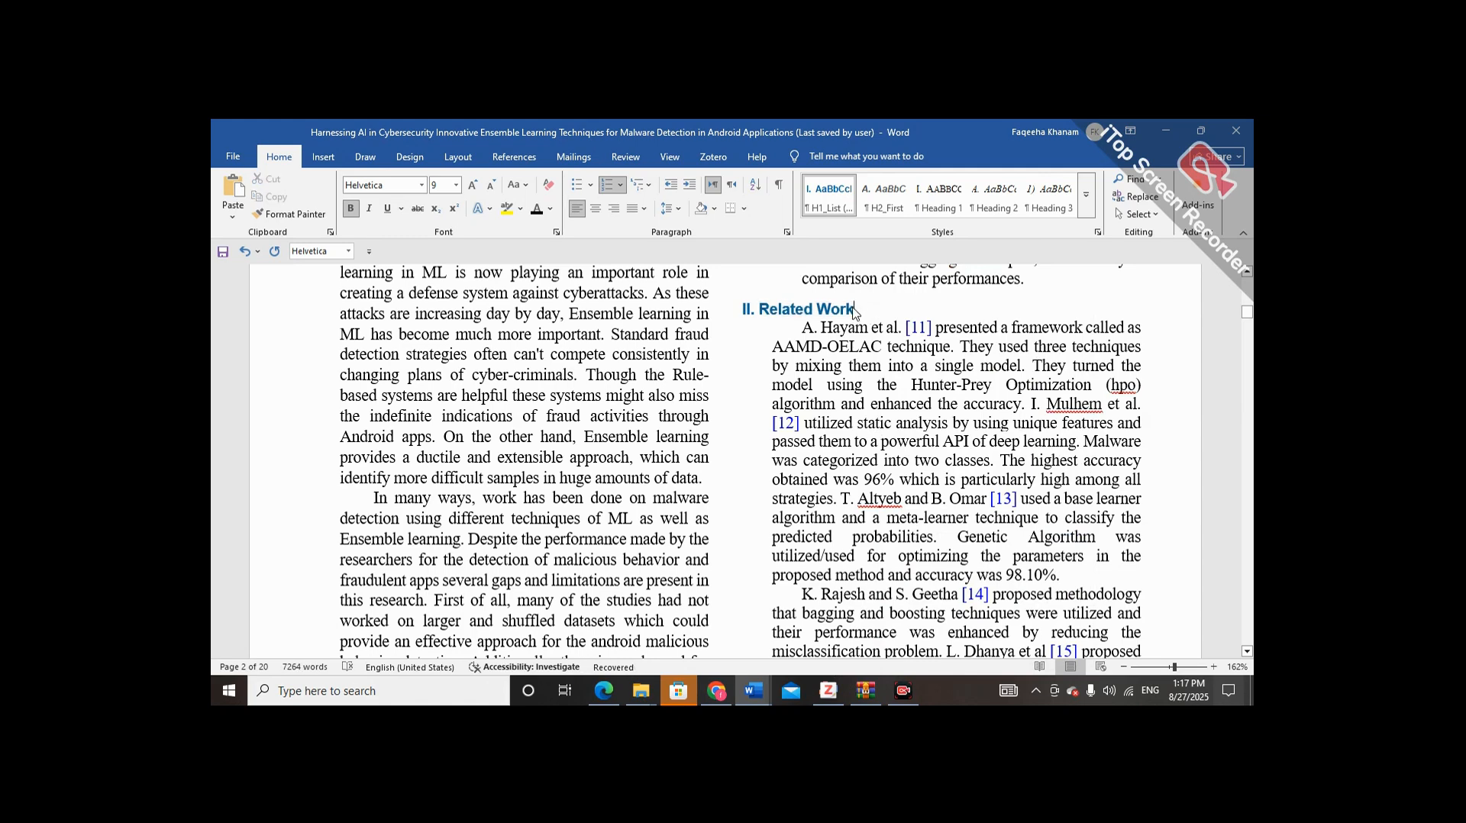
pyautogui.doubleClick(854, 306)
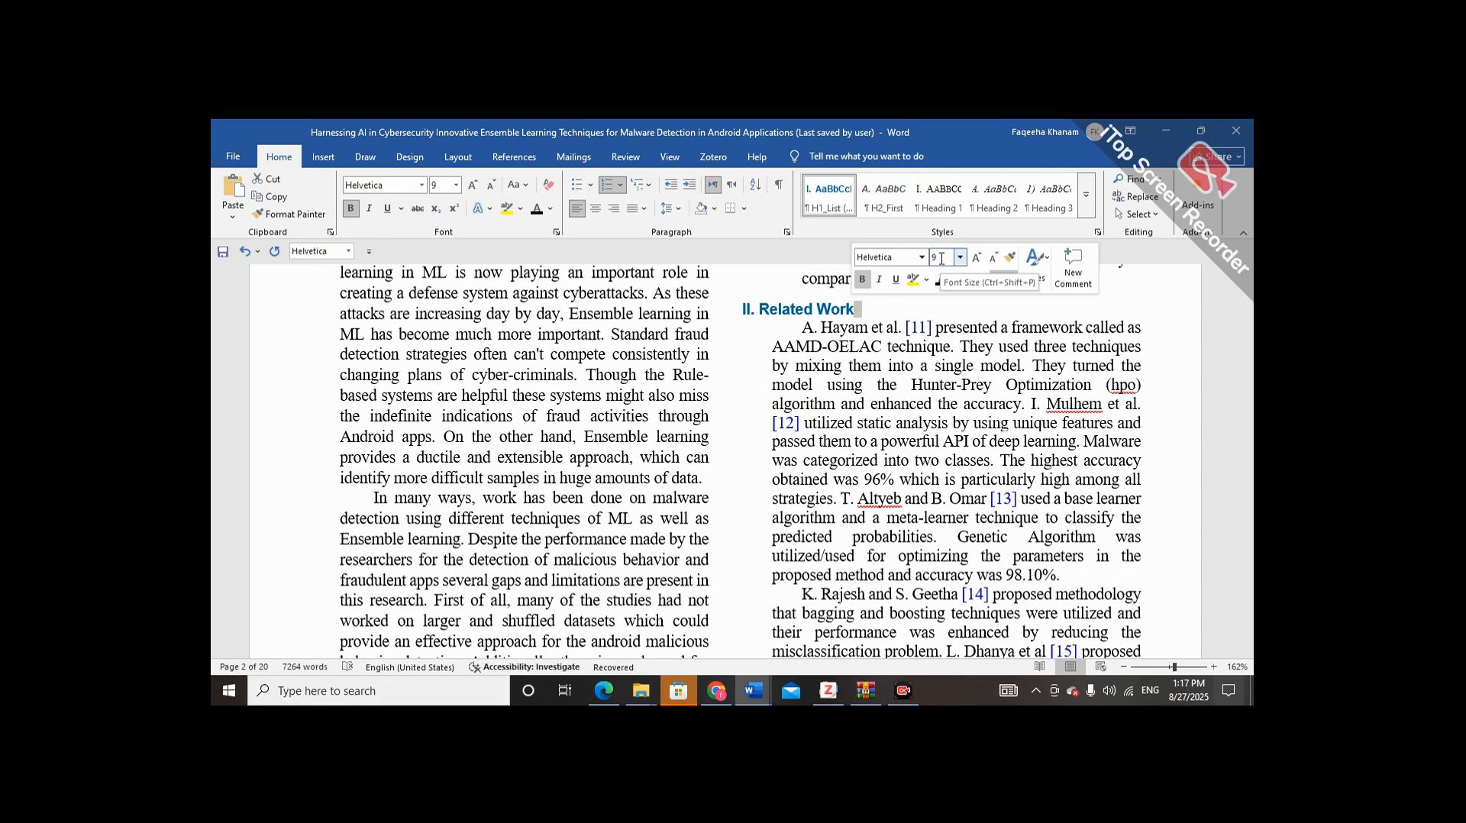
pyautogui.click(901, 306)
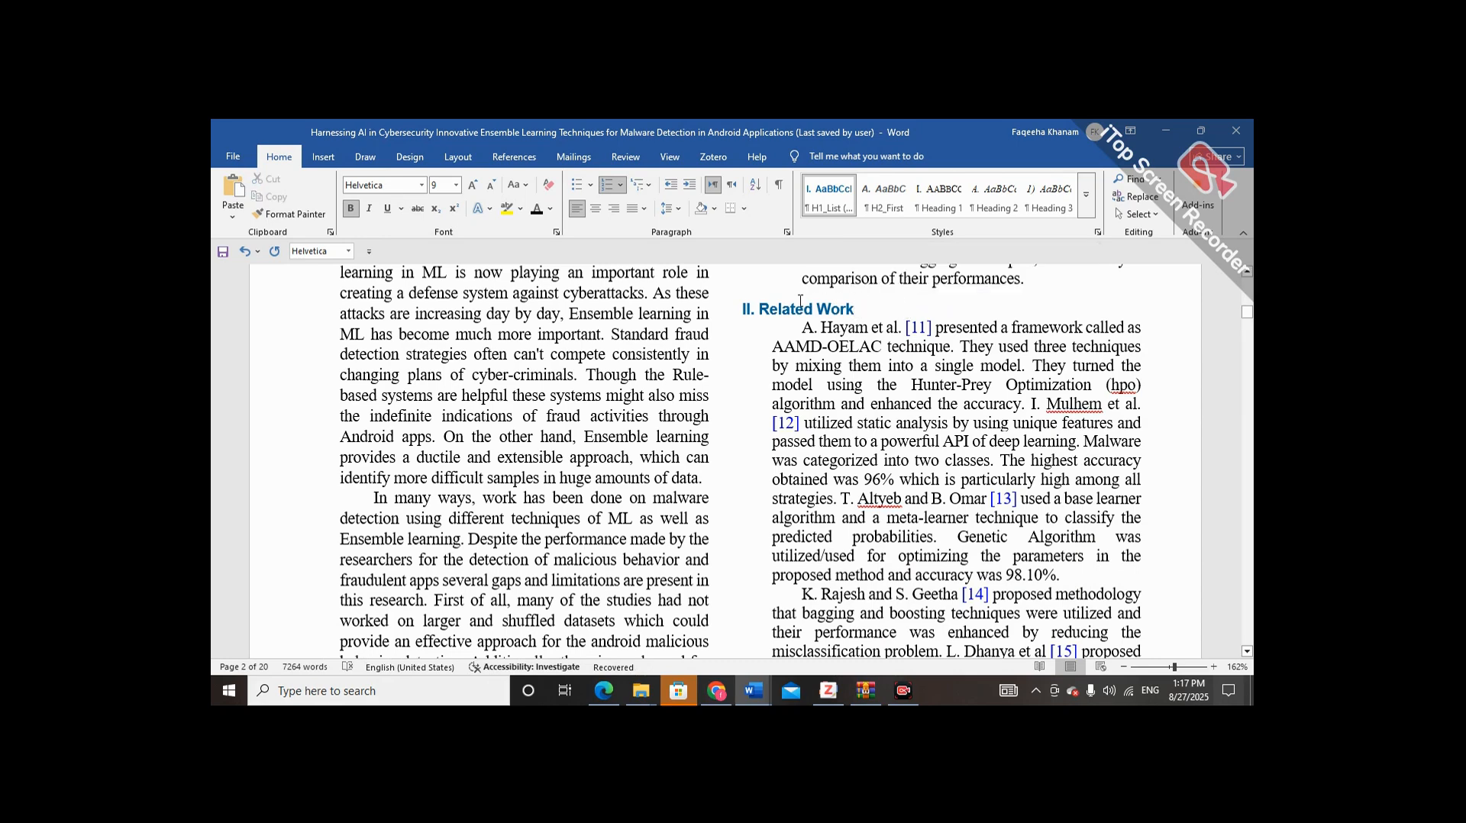
pyautogui.click(759, 308)
pyautogui.moveTo(740, 309); pyautogui.dragTo(752, 308)
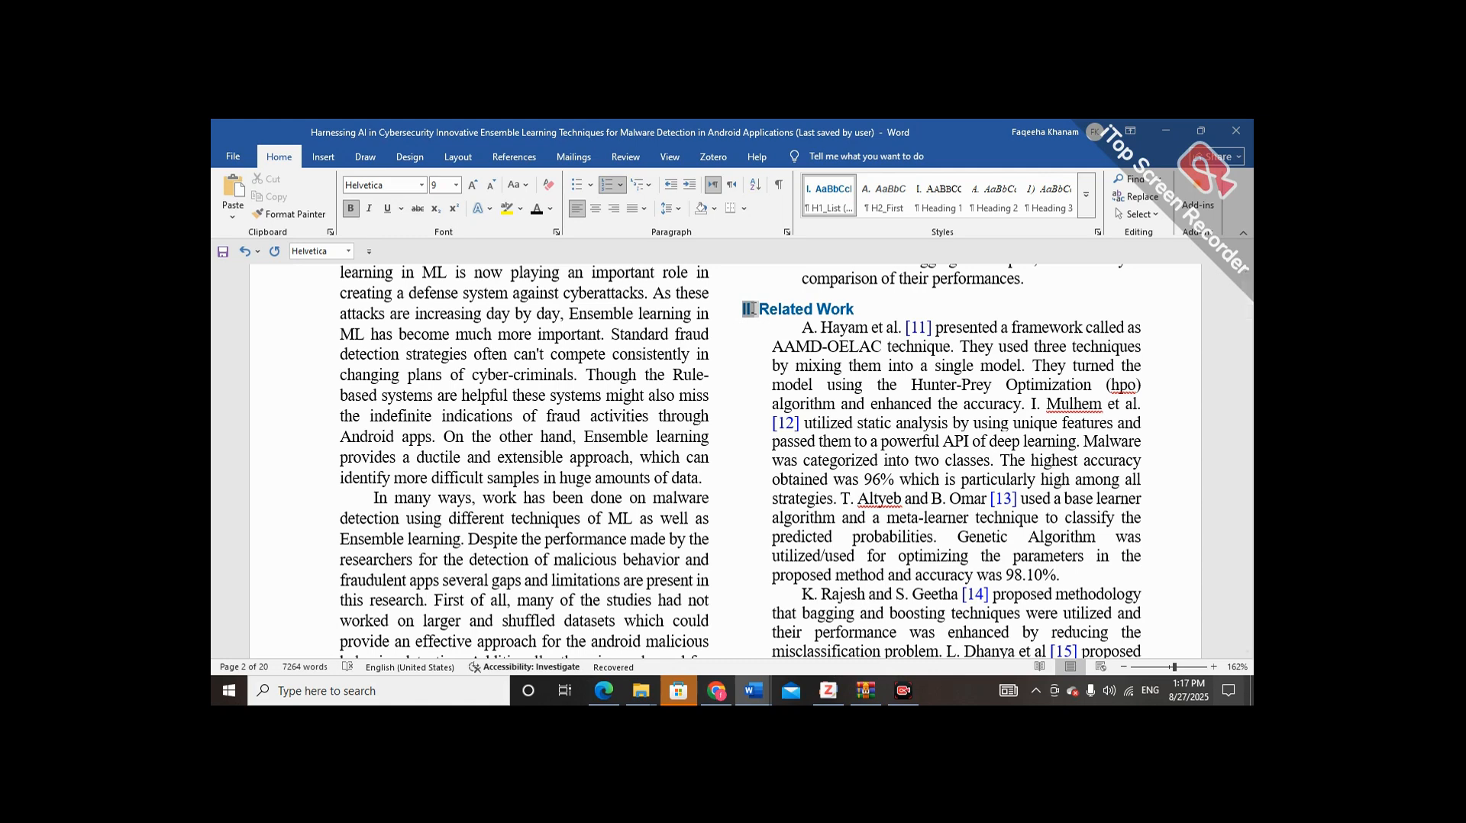
pyautogui.click(752, 320)
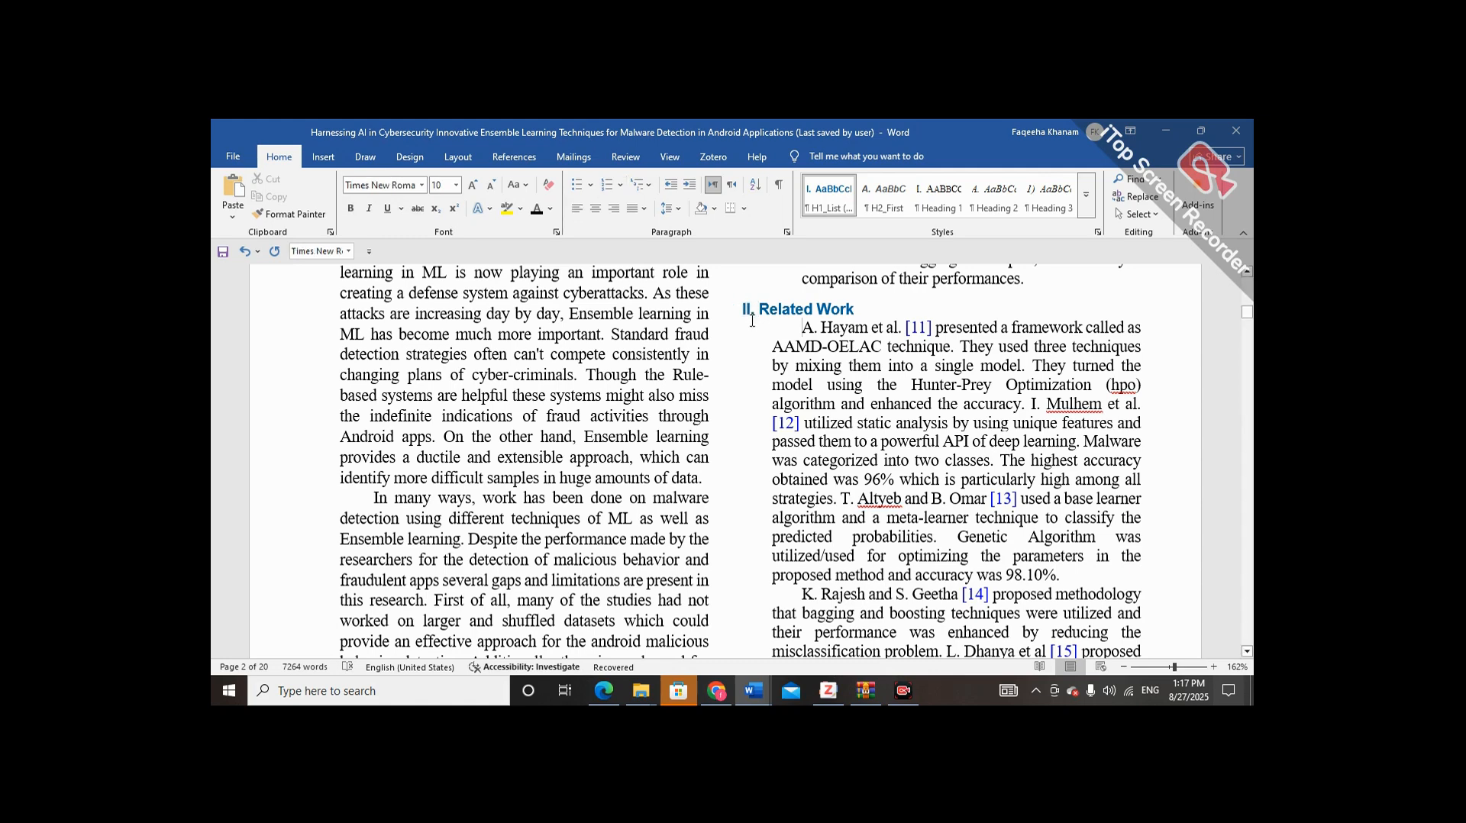
# - Turn bold off and back on for part of the "Related Work" heading text
pyautogui.moveTo(743, 309); pyautogui.dragTo(827, 314)
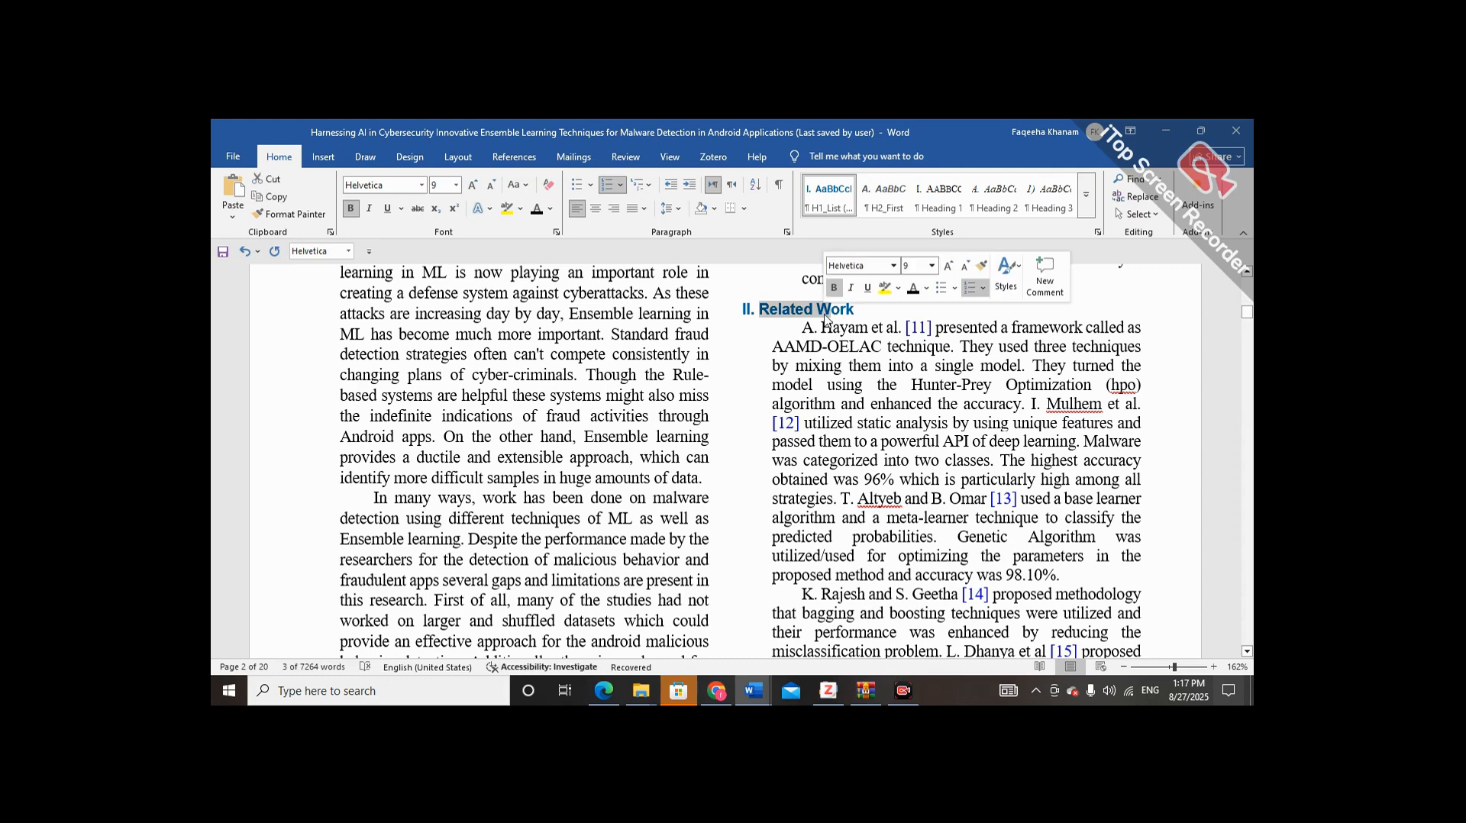
pyautogui.click(832, 291)
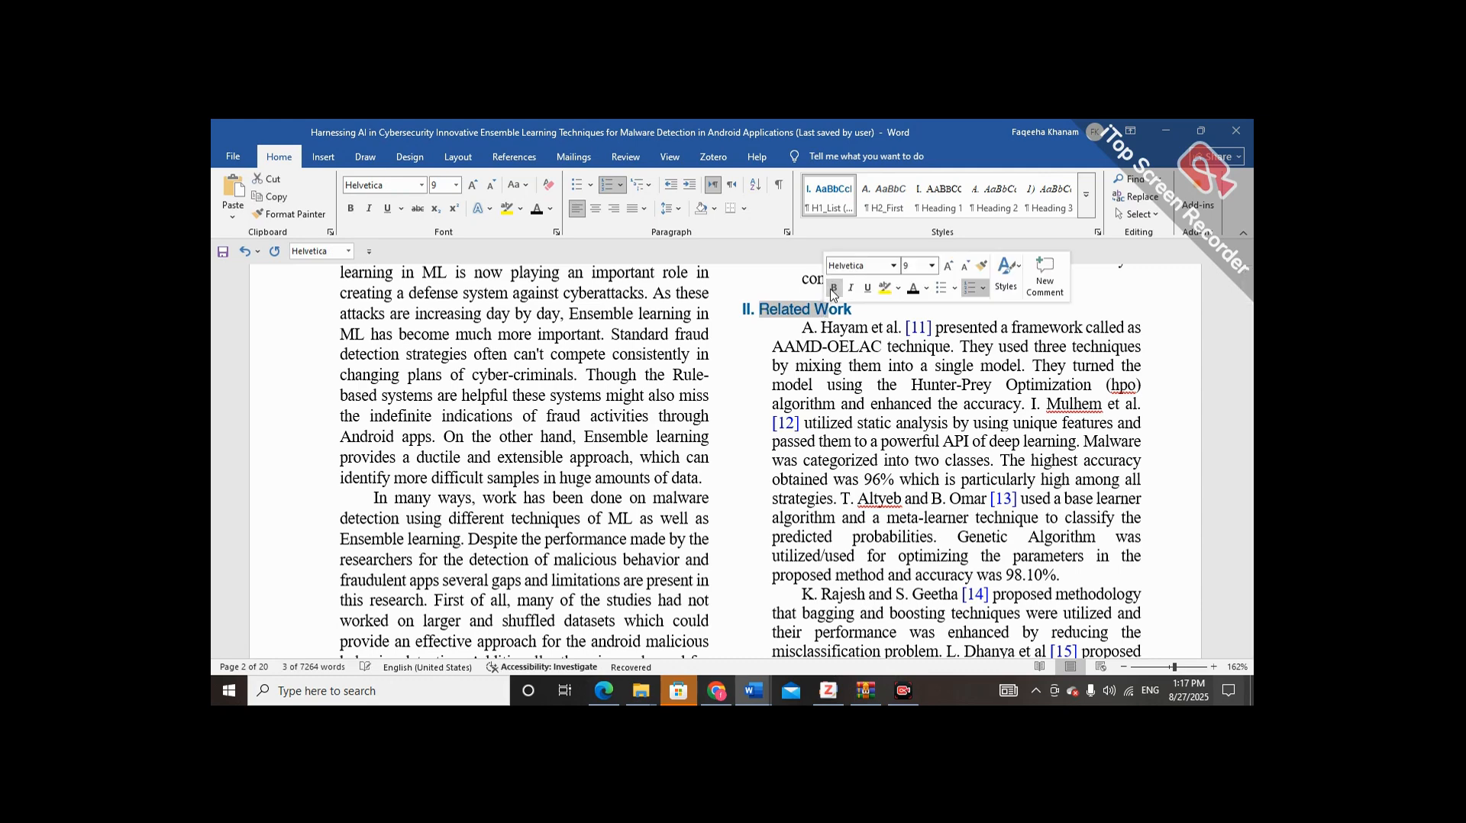
pyautogui.click(831, 290)
pyautogui.click(862, 309)
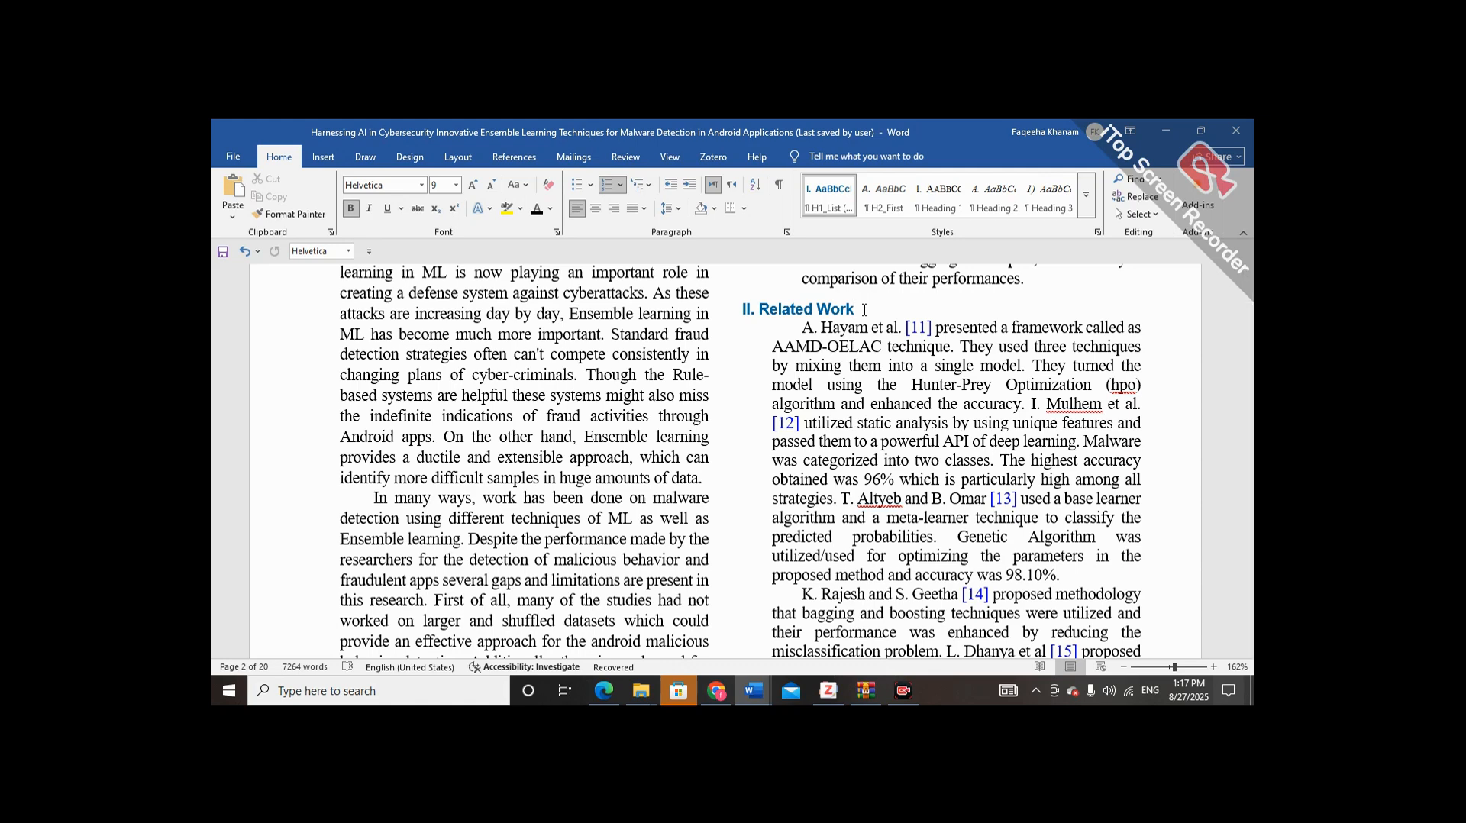
# - Replace "et al." before citation [11] in the first Related Work sentence with "and" plus a second author's name
pyautogui.scroll(-3, 864, 309)
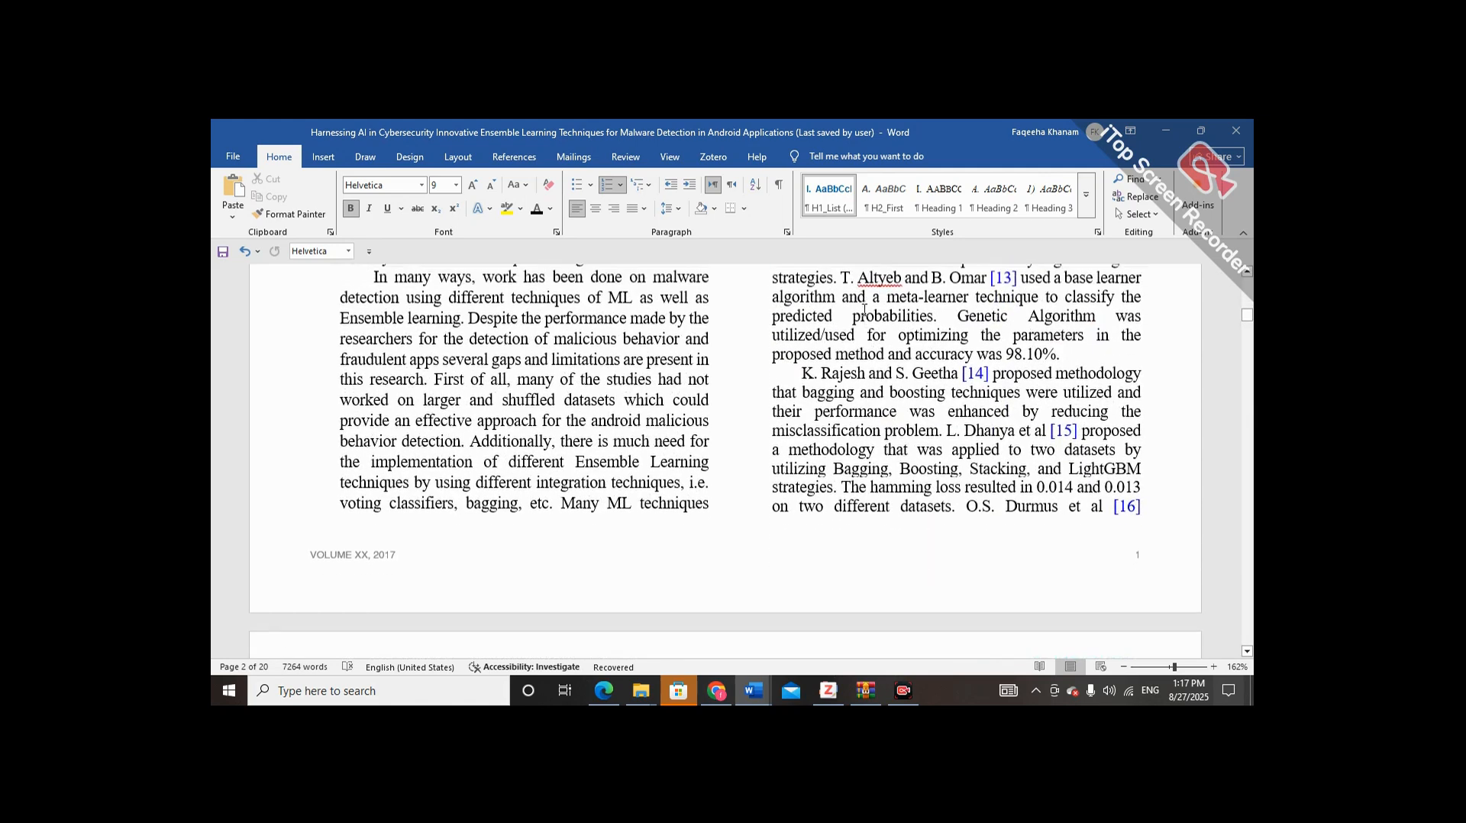
pyautogui.scroll(3, 862, 309)
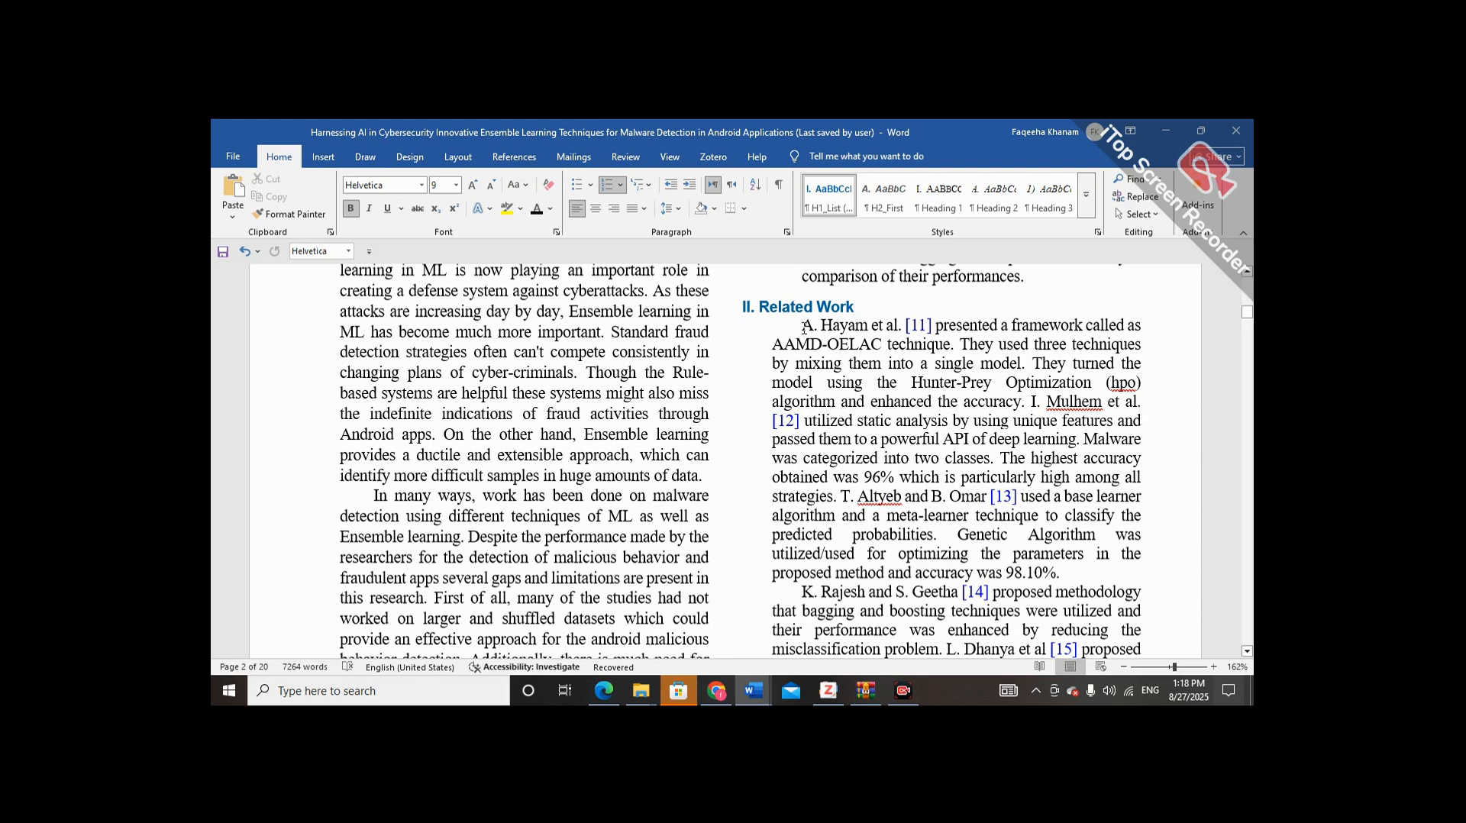
pyautogui.moveTo(804, 323); pyautogui.dragTo(855, 332)
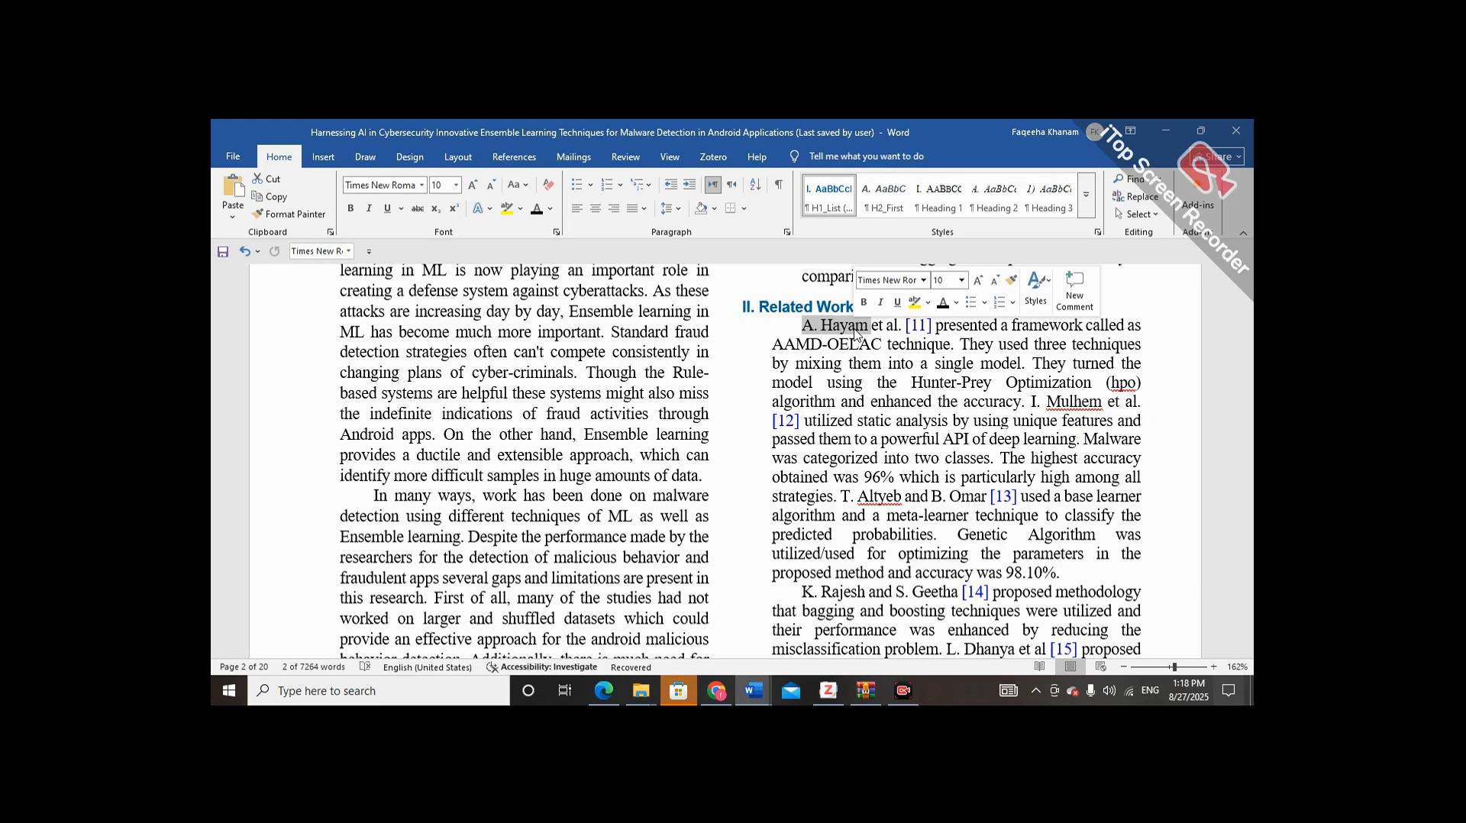
pyautogui.click(856, 331)
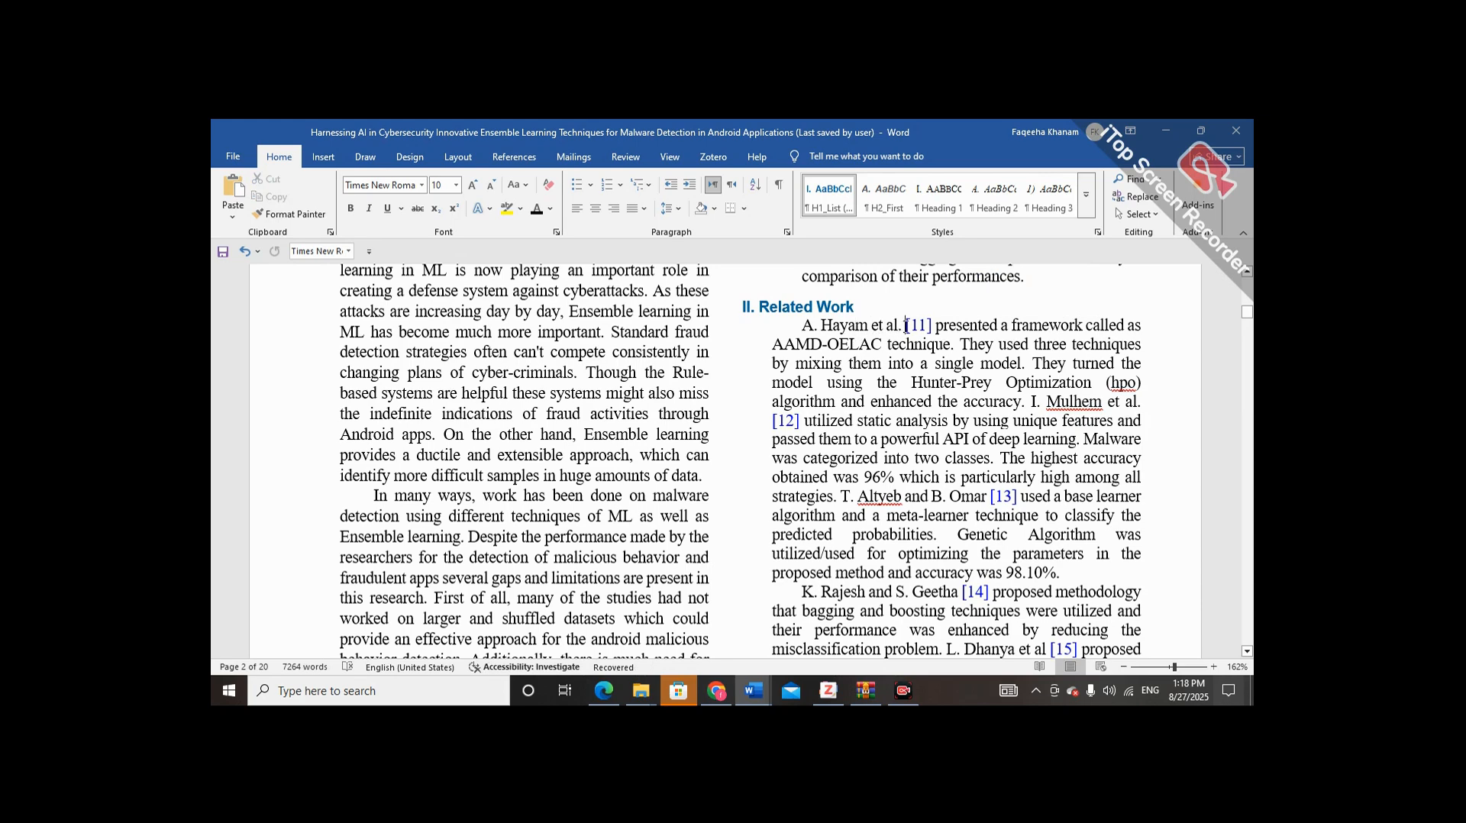
pyautogui.press('BackSpace')
pyautogui.press('BackSpace')
pyautogui.press('BackSpace')
pyautogui.press('BackSpace')
pyautogui.press('BackSpace')
pyautogui.press('BackSpace')
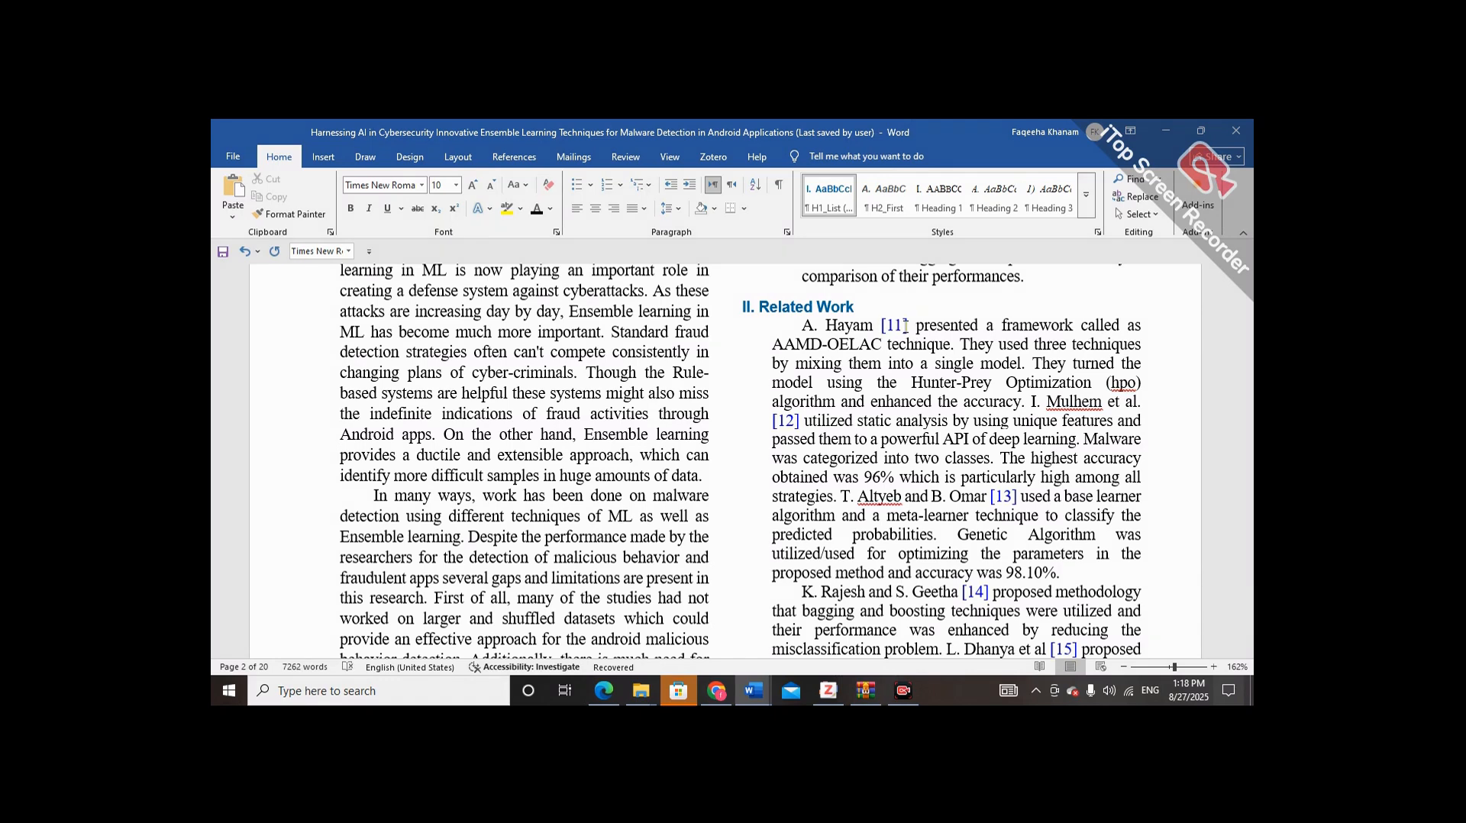
pyautogui.press('BackSpace')
pyautogui.write('and')
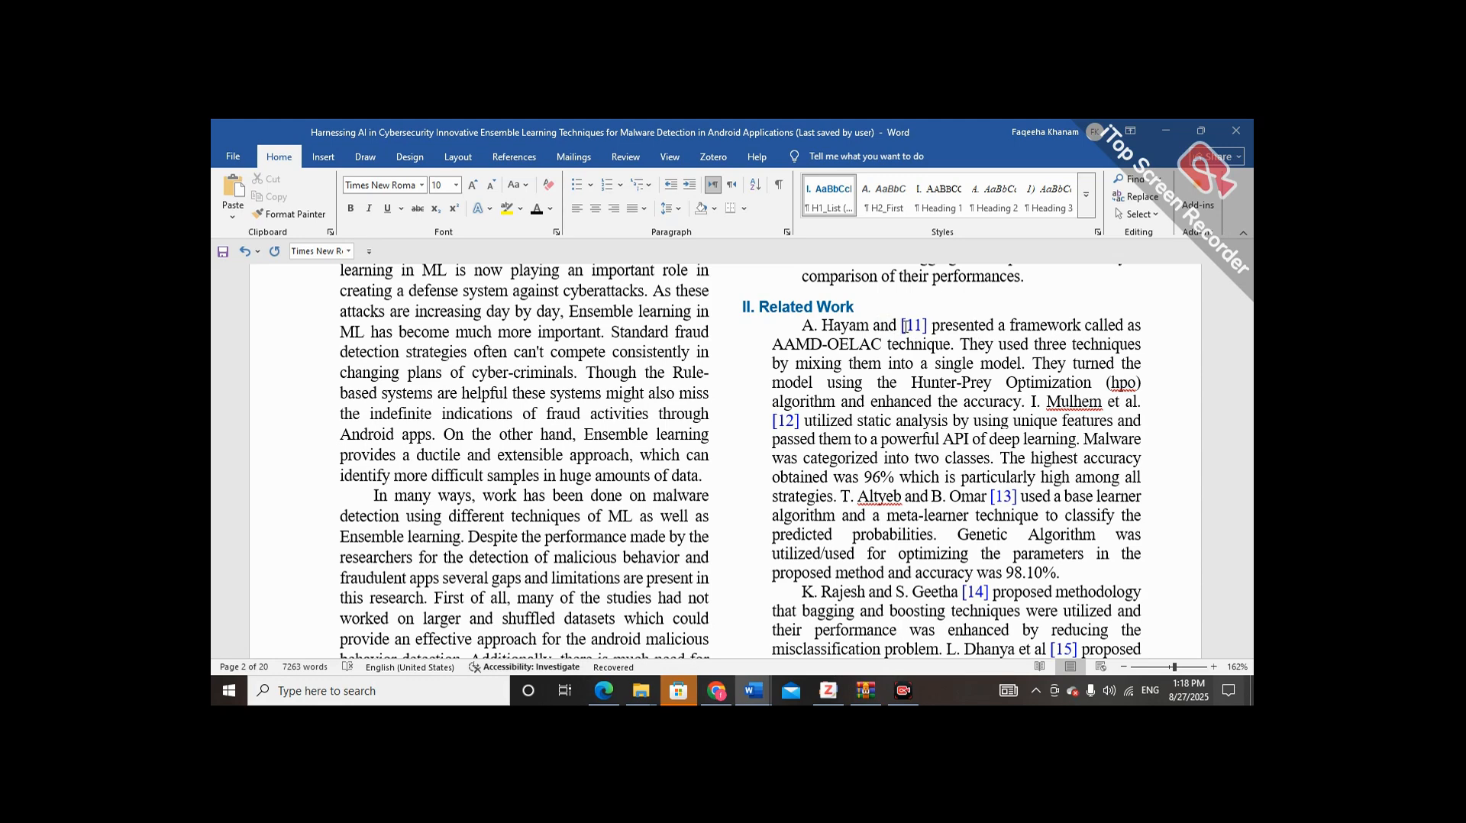
pyautogui.write('I.')
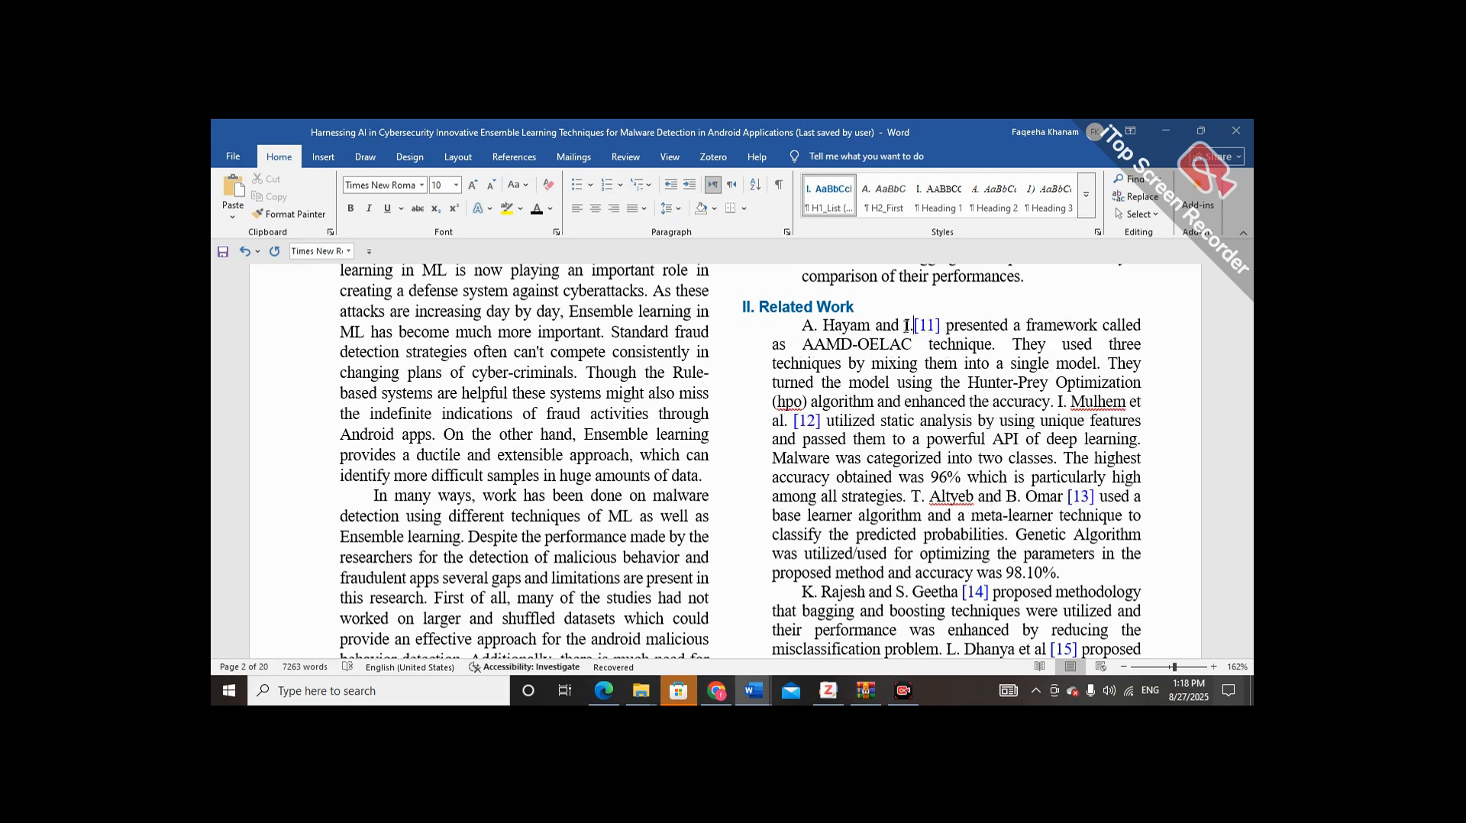
pyautogui.write('Mu')
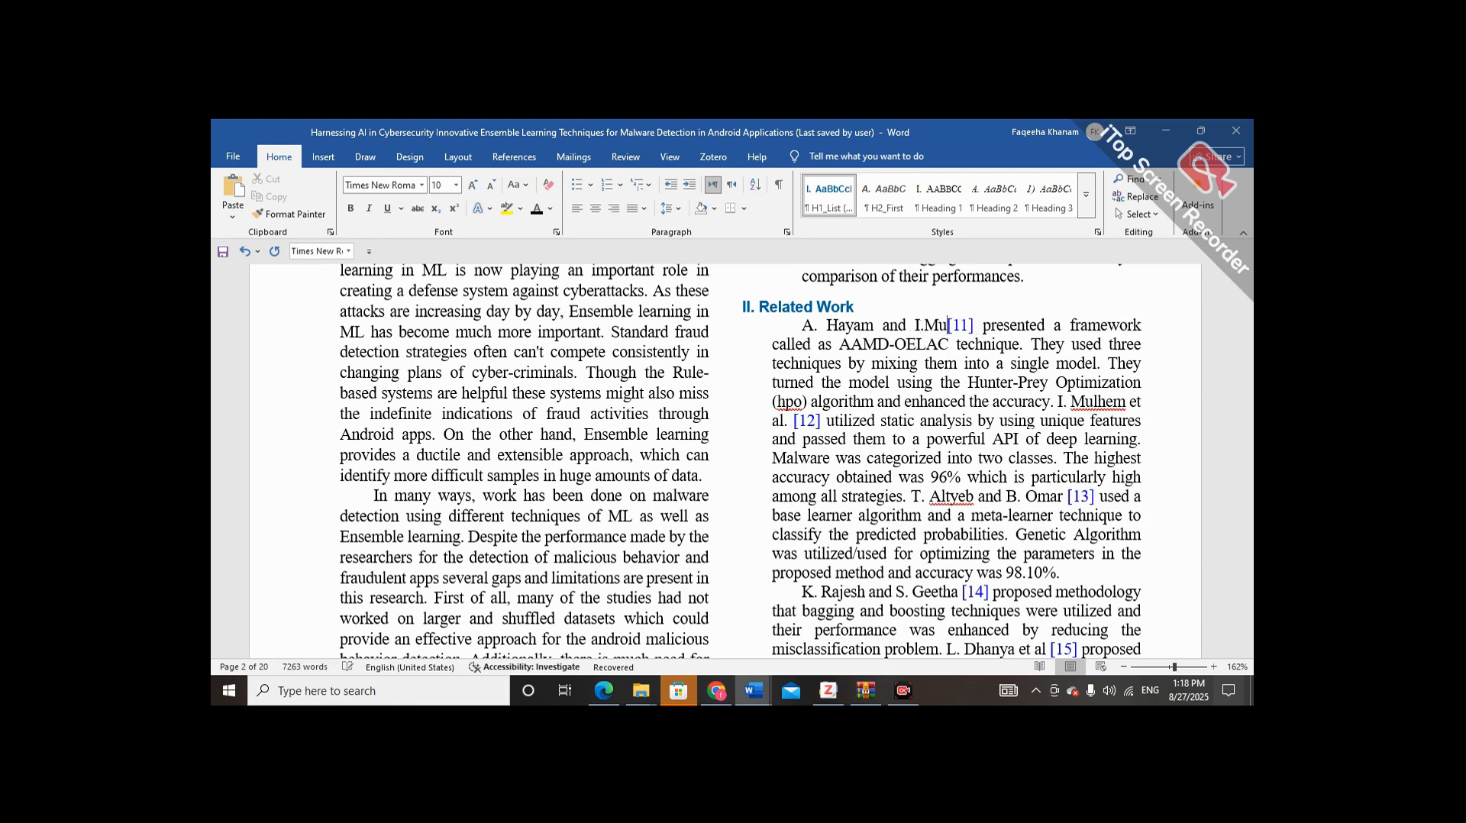
pyautogui.write('lhem')
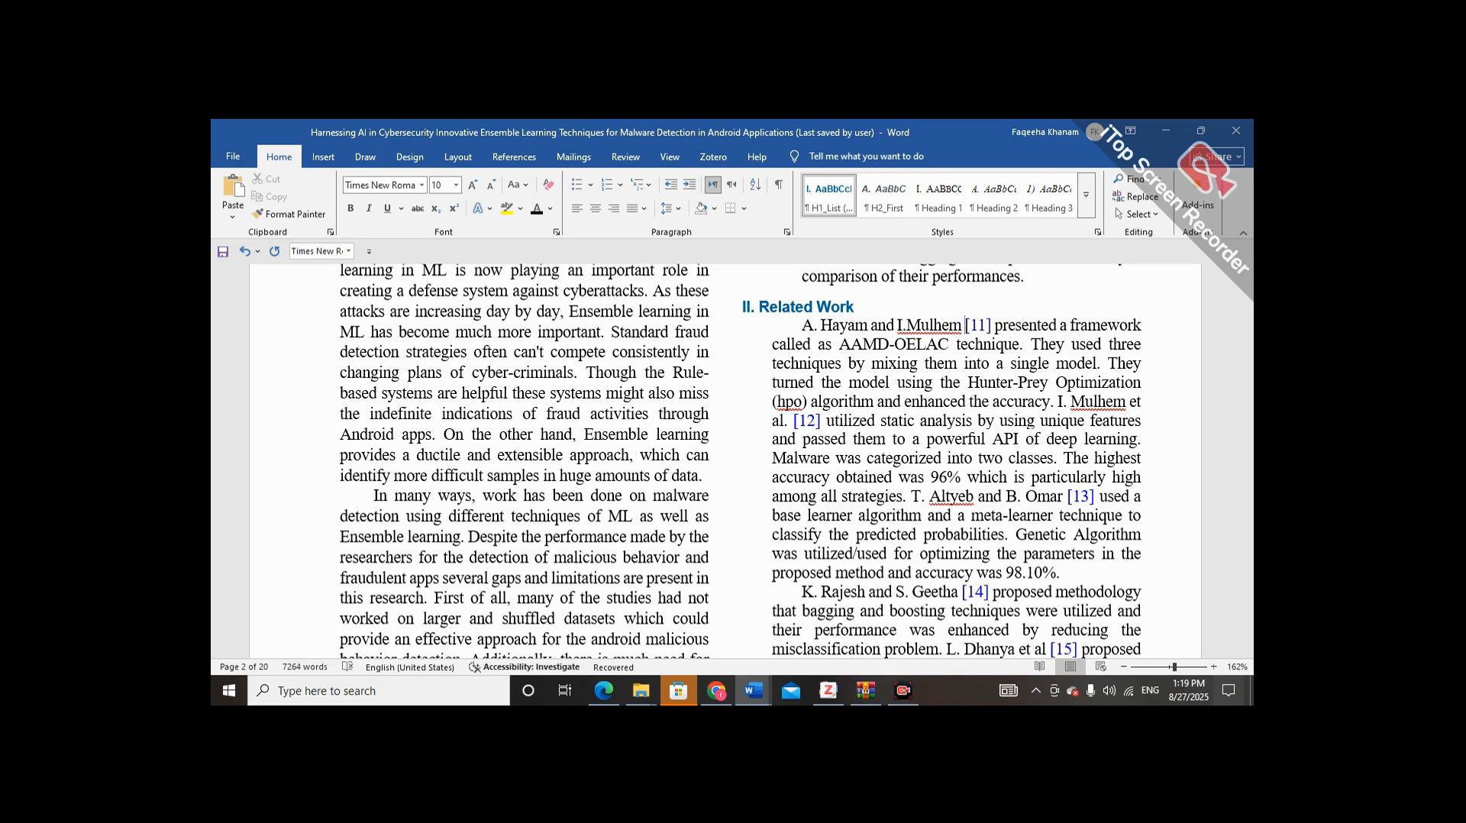
# - Remove "and" and the second author's name before citation [11], and put "et al." back after the first author
pyautogui.press('BackSpace')
pyautogui.press('BackSpace')
pyautogui.press('BackSpace')
pyautogui.press('BackSpace')
pyautogui.press('BackSpace')
pyautogui.press('BackSpace')
pyautogui.press('BackSpace')
pyautogui.press('BackSpace')
pyautogui.press('BackSpace')
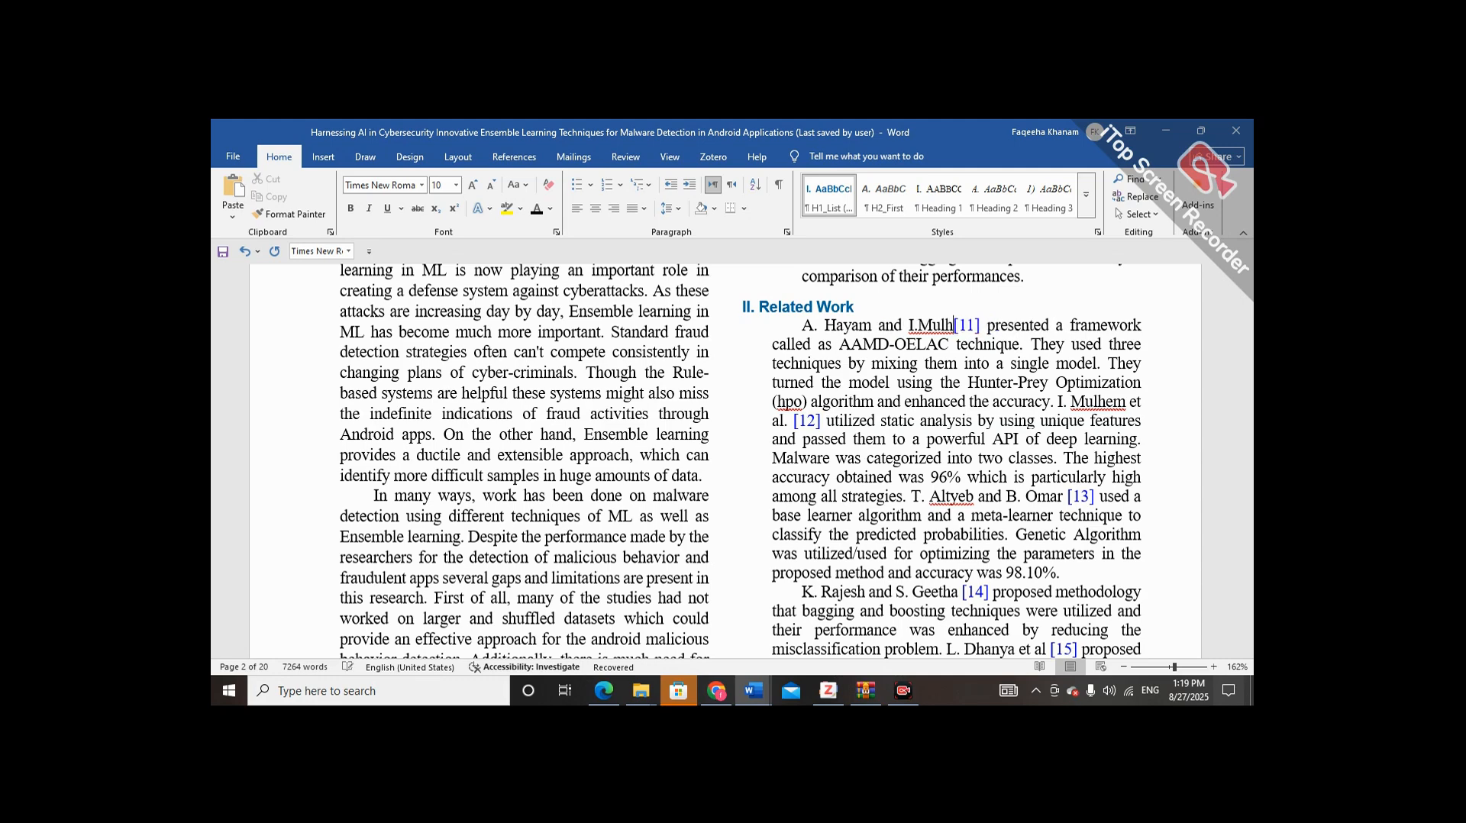
pyautogui.press('BackSpace')
pyautogui.press('BackSpace')
pyautogui.press('BackSpace')
pyautogui.press('BackSpace')
pyautogui.press('BackSpace')
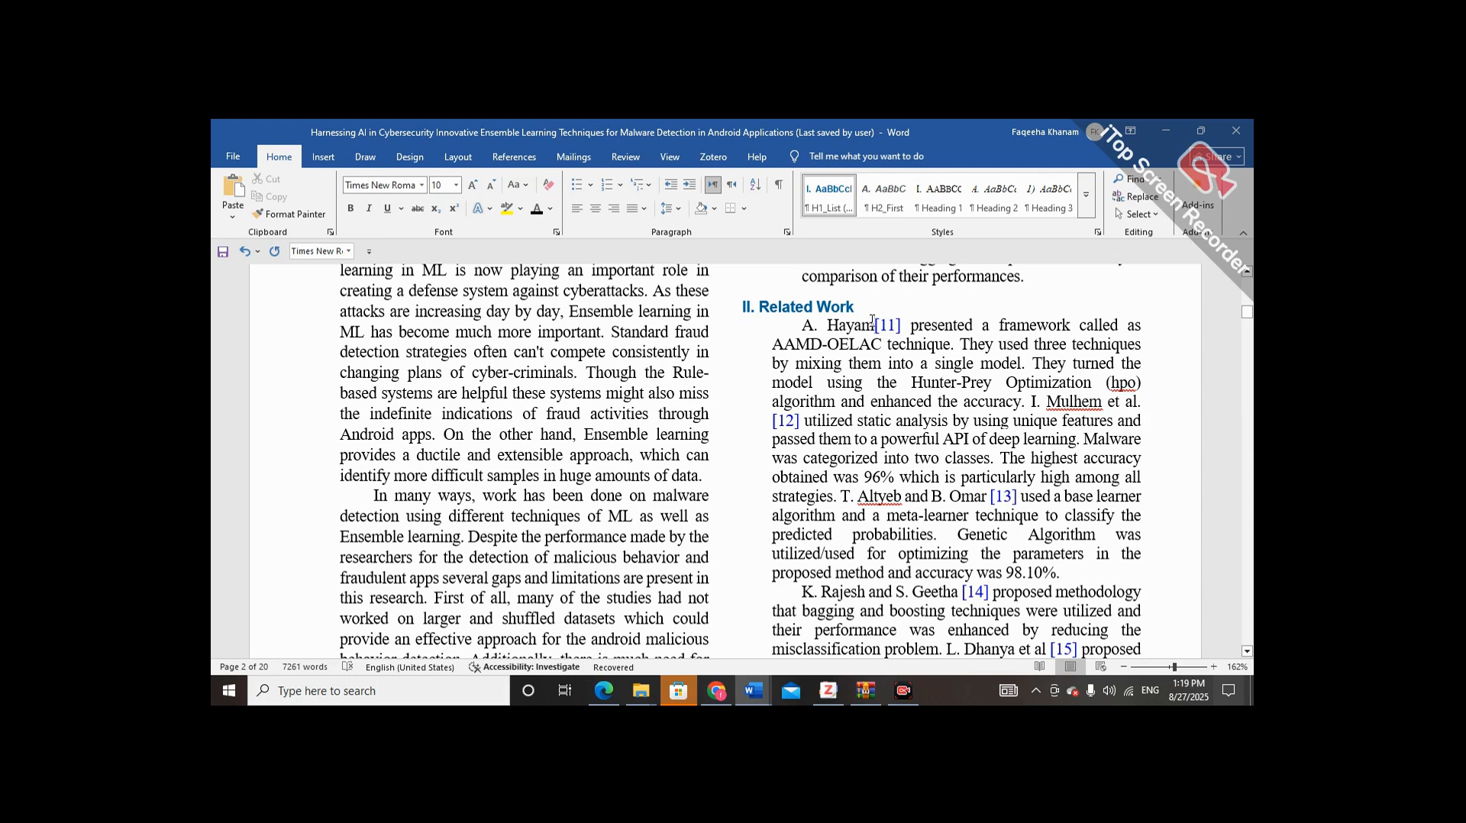
pyautogui.write('et al')
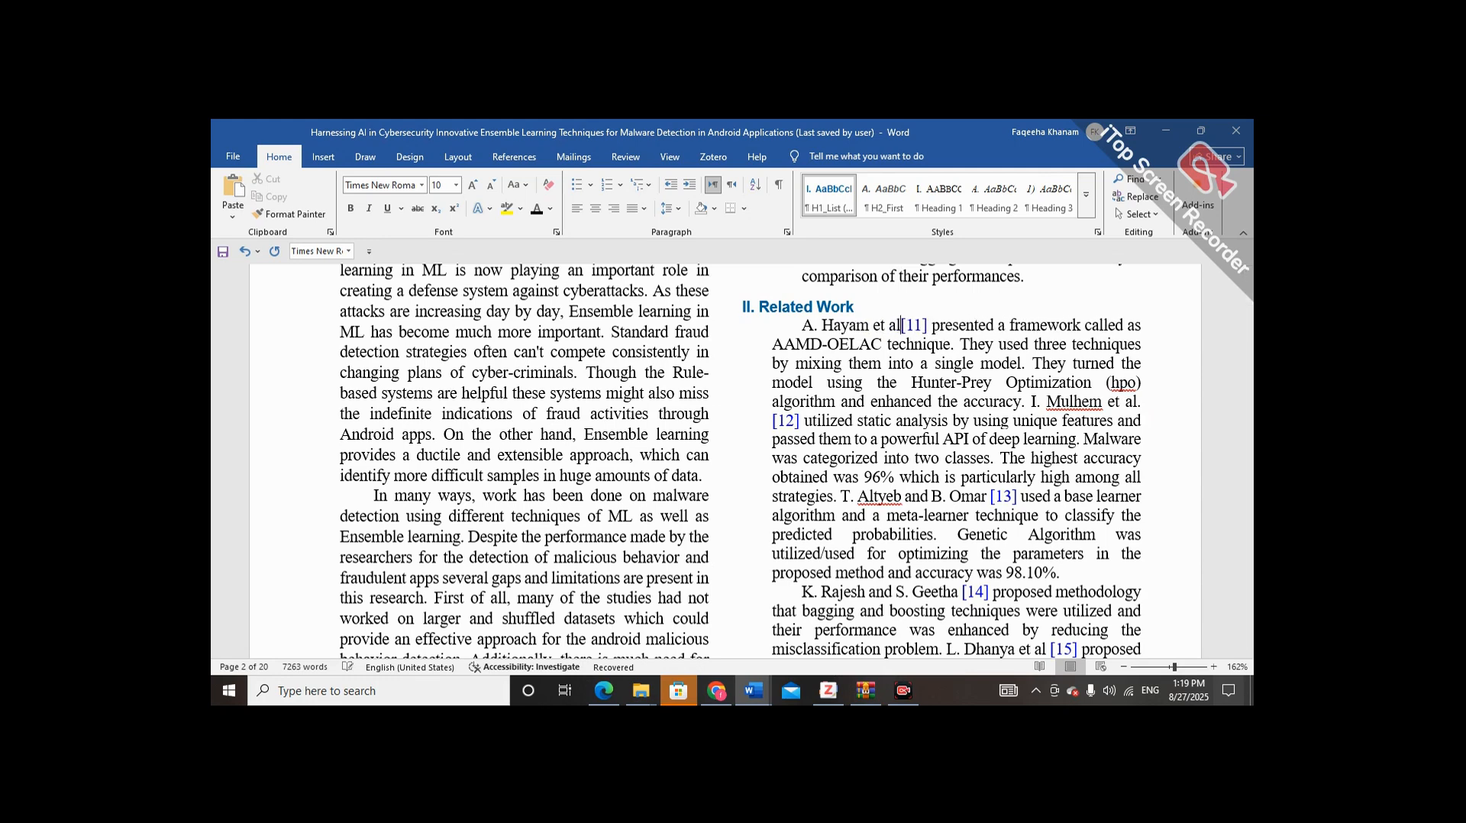
pyautogui.write(' .')
pyautogui.press('Left')
pyautogui.press('Left')
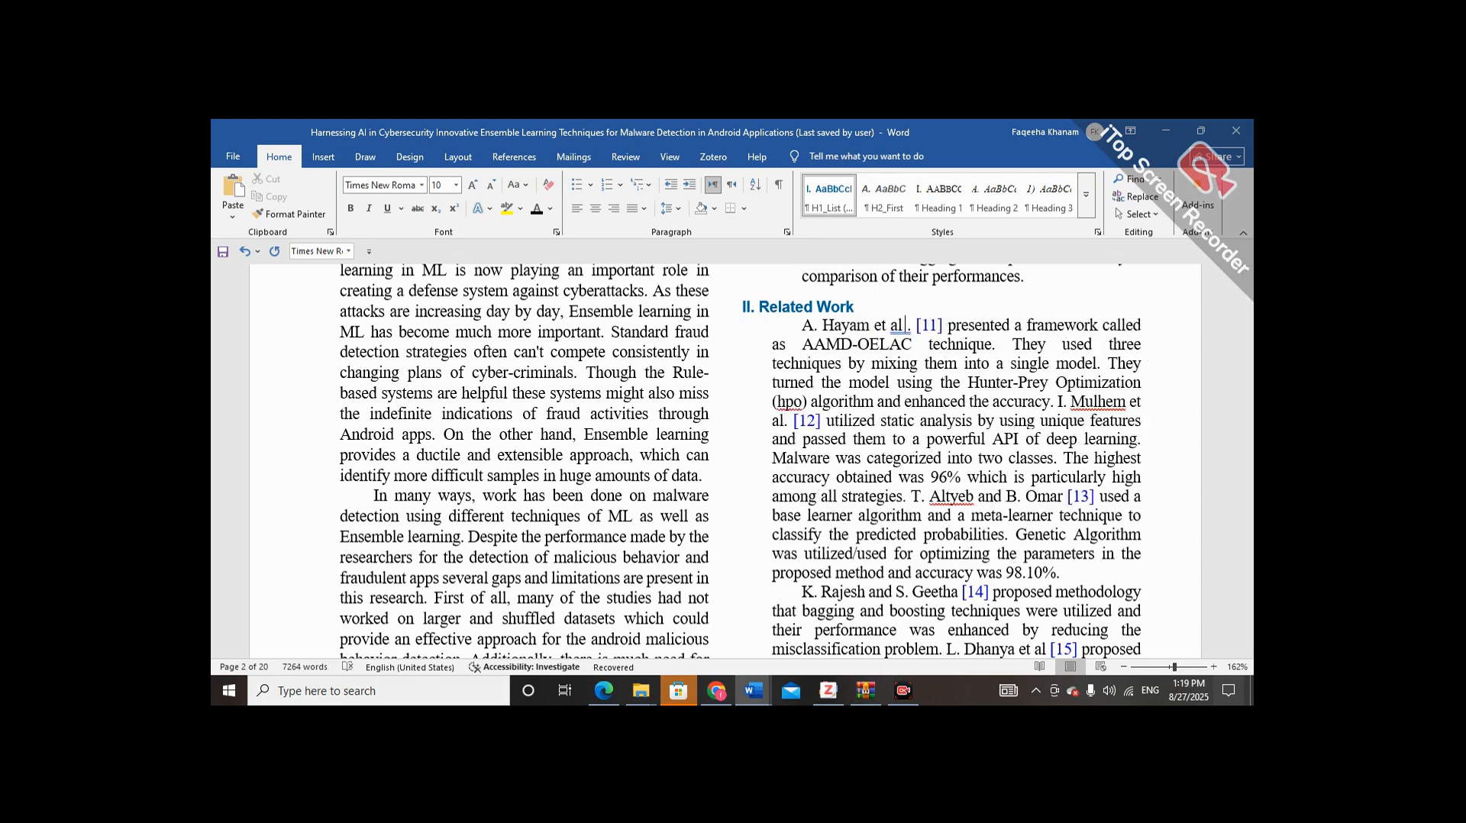
pyautogui.press('BackSpace')
pyautogui.press('BackSpace')
pyautogui.press('BackSpace')
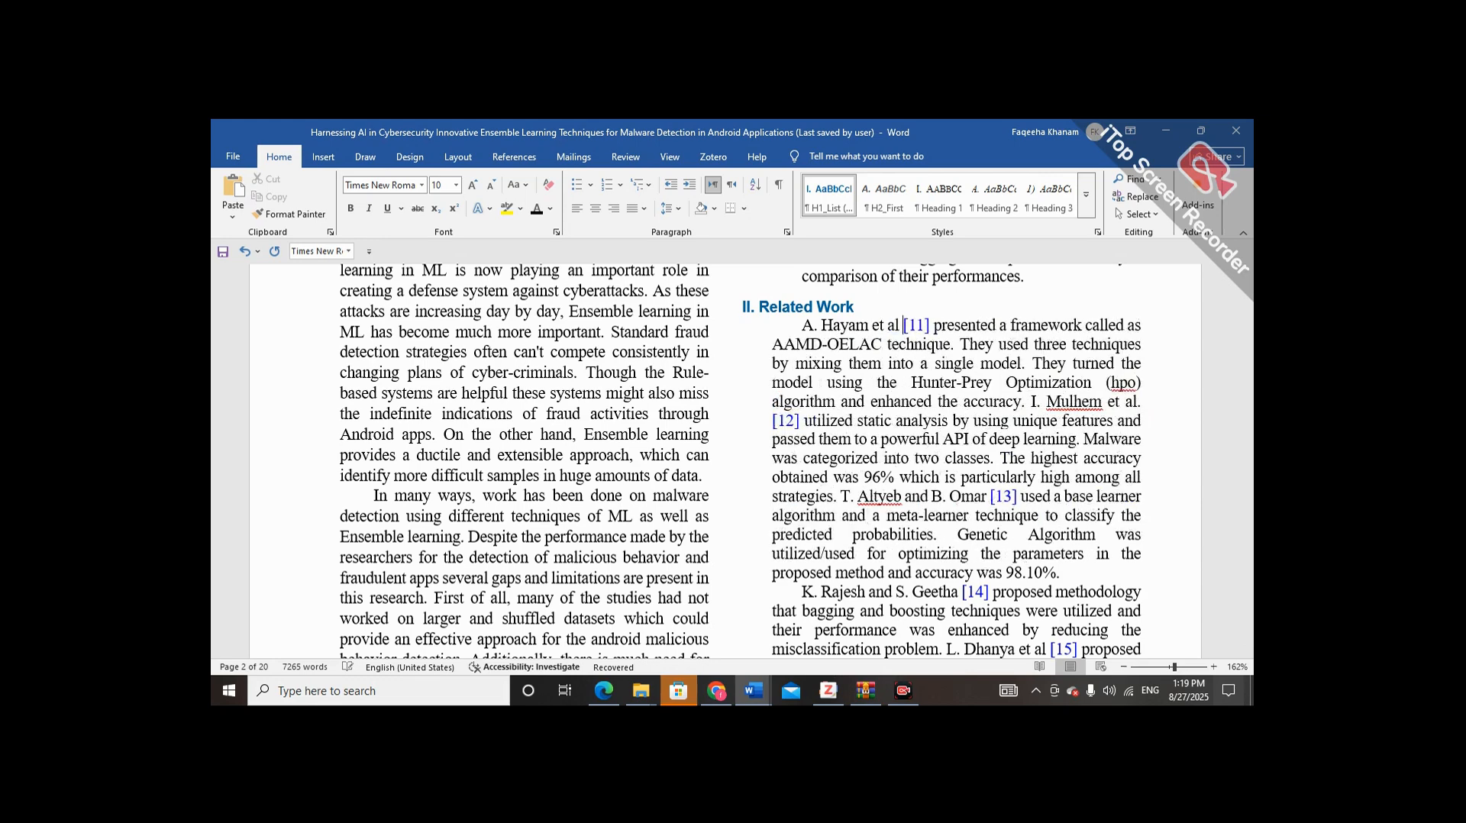
pyautogui.write('.')
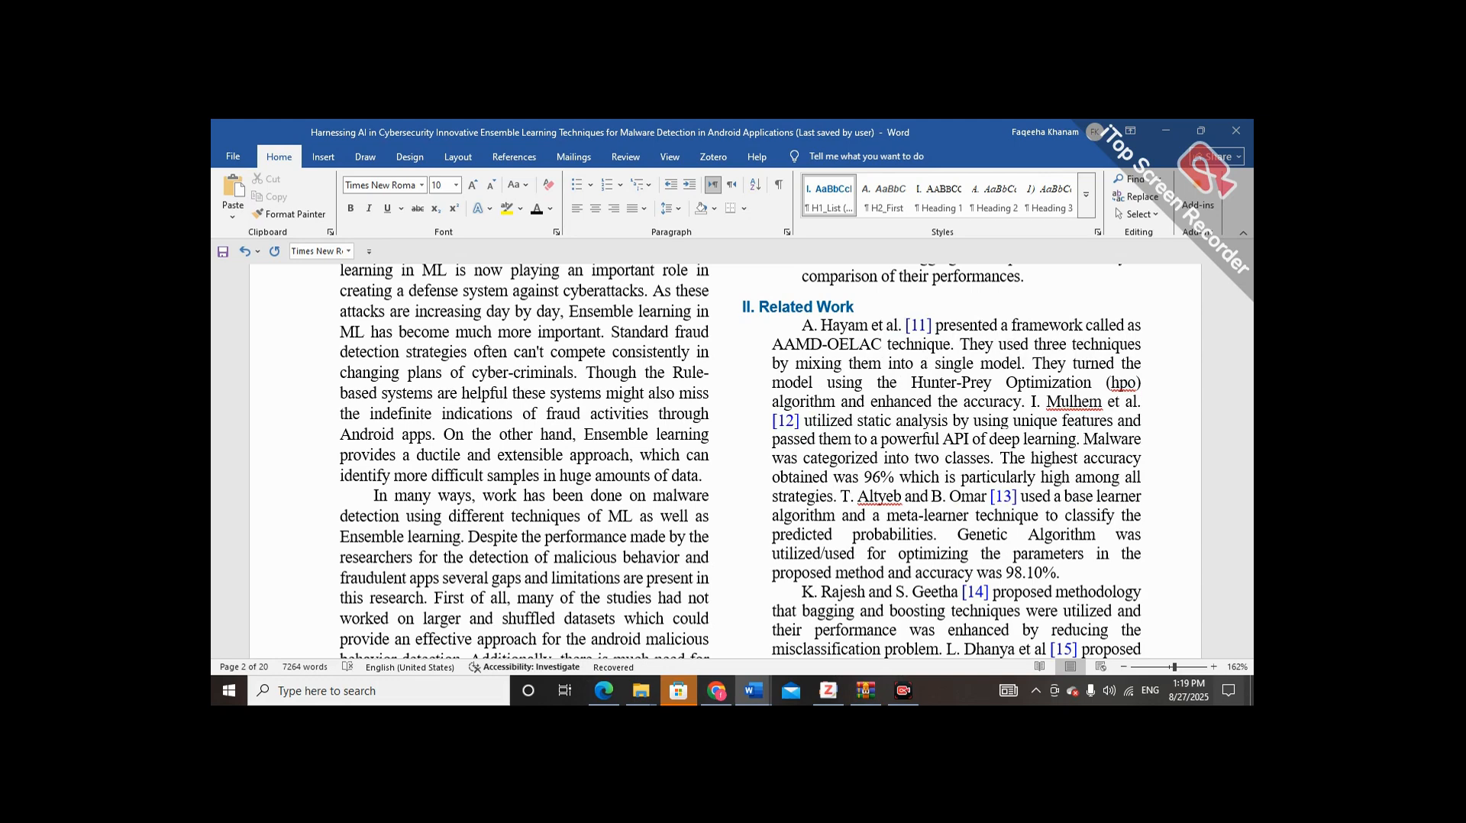
# - Examine the author initial and the linked citation [11] in the first sentence under the "Related Work" heading
pyautogui.tripleClick(817, 327)
pyautogui.doubleClick(817, 330)
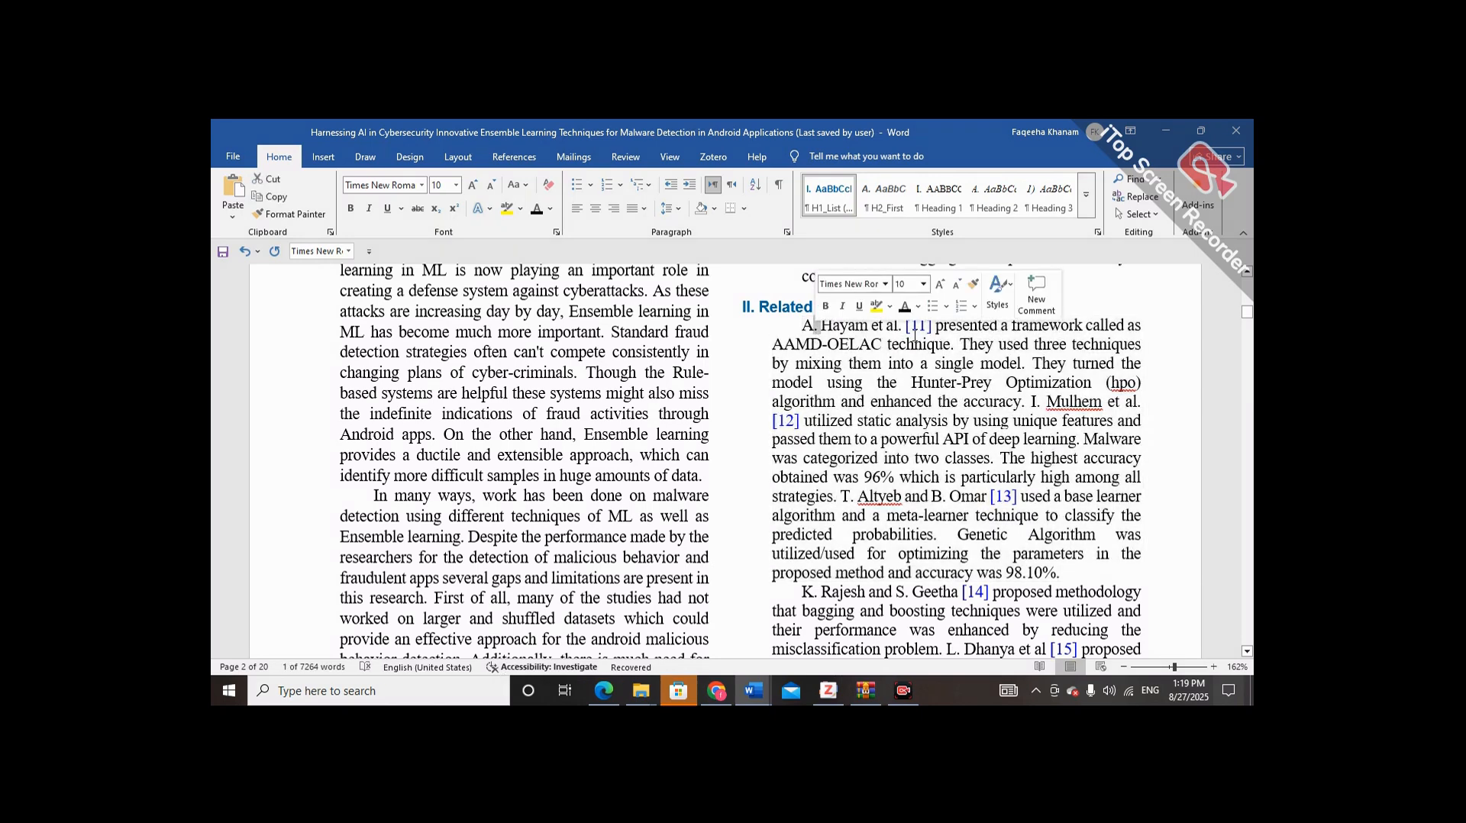
pyautogui.click(943, 329)
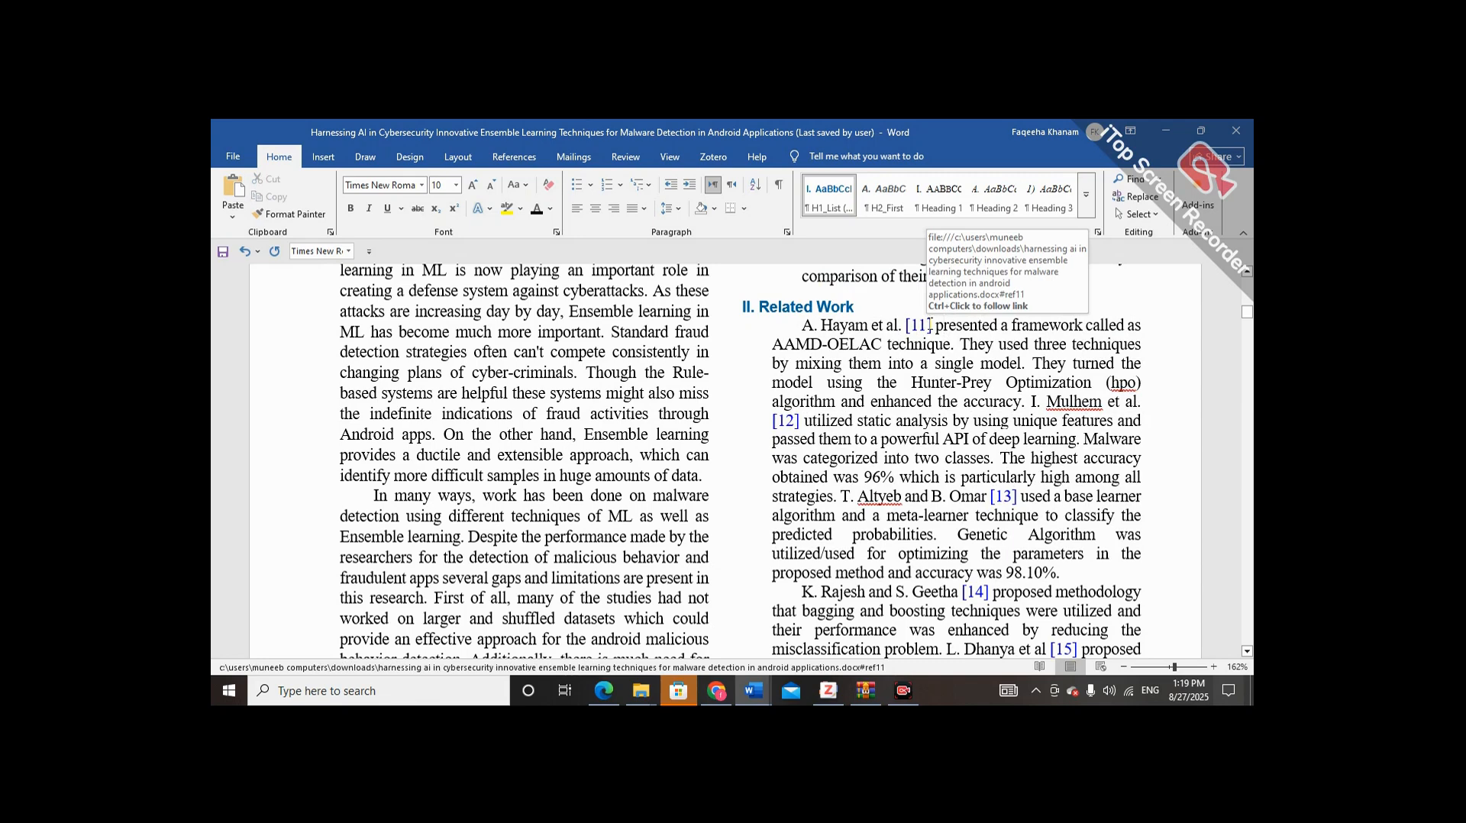
pyautogui.moveTo(932, 325); pyautogui.dragTo(905, 325)
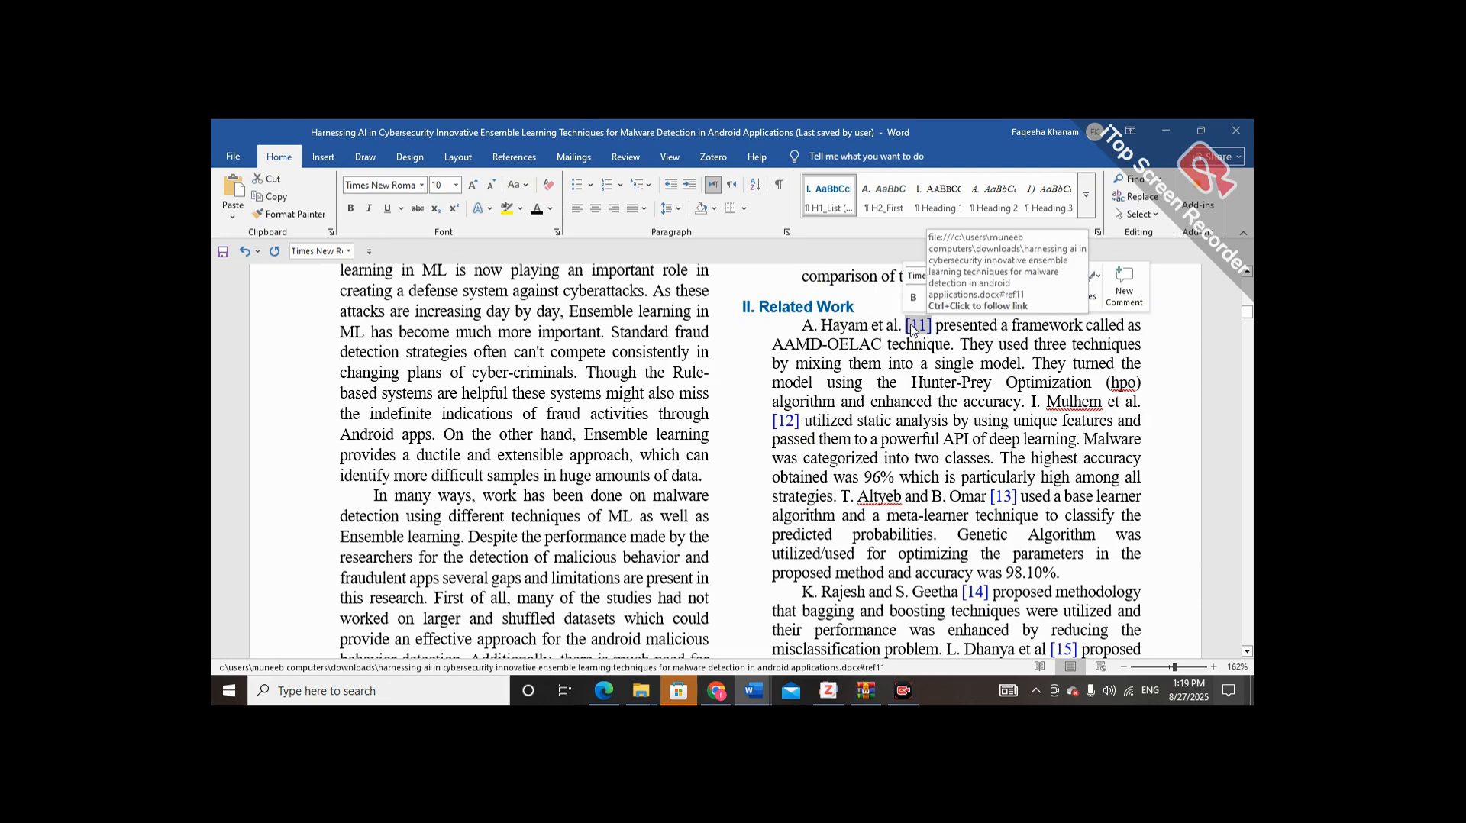
pyautogui.click(910, 327)
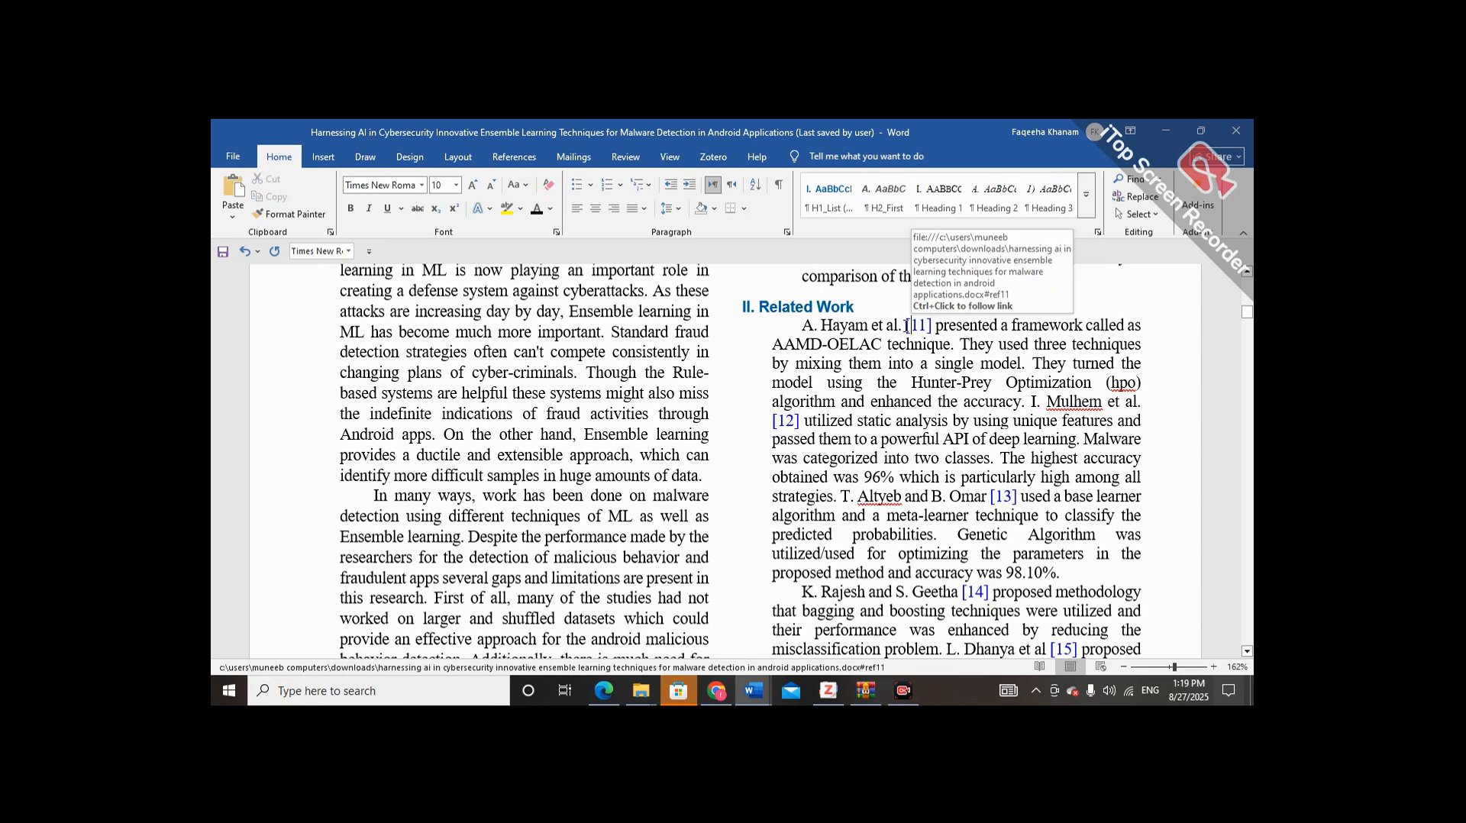
pyautogui.moveTo(906, 325); pyautogui.dragTo(927, 325)
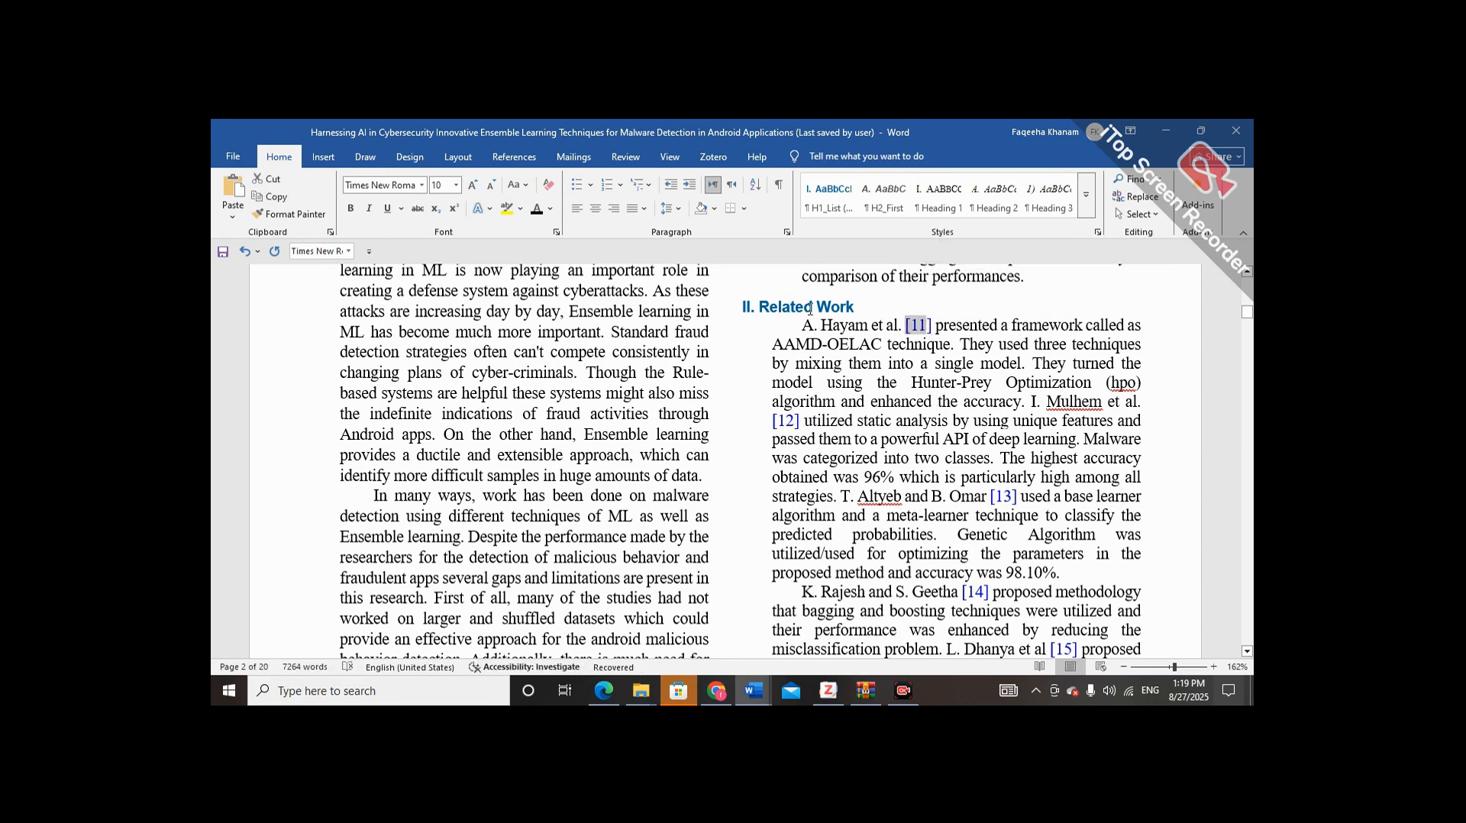
pyautogui.click(848, 306)
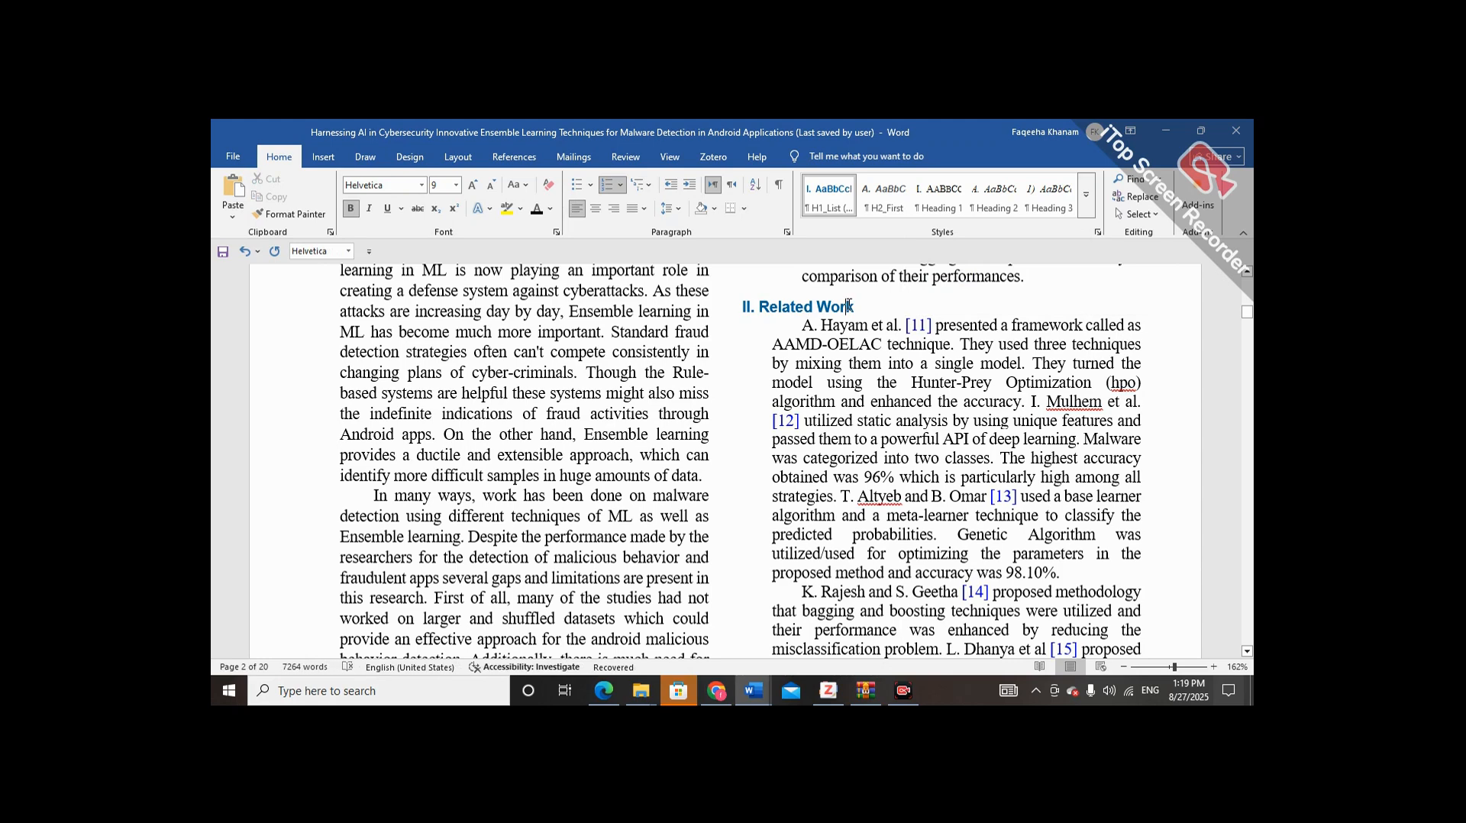
pyautogui.click(922, 324)
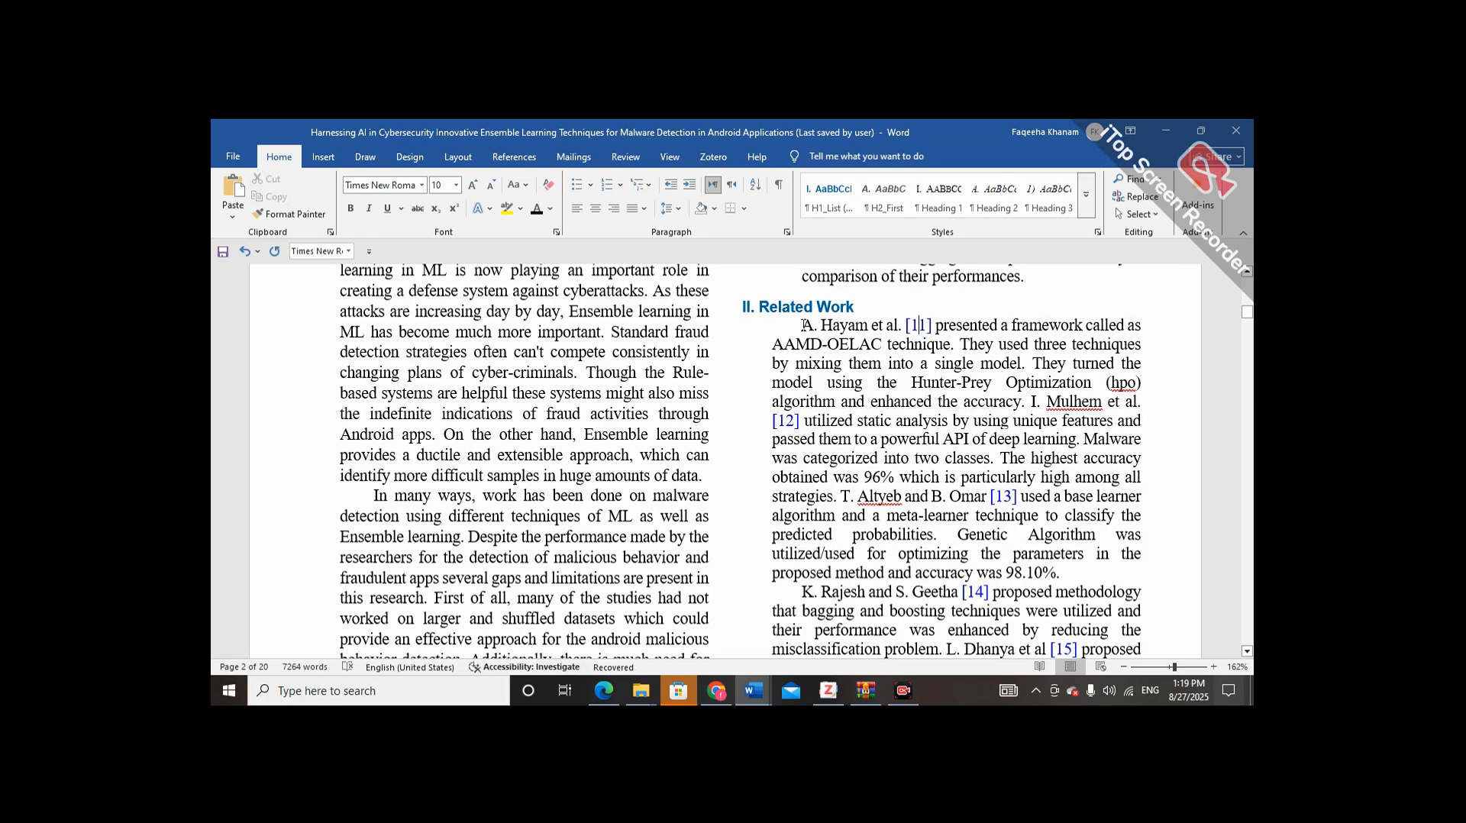
pyautogui.scroll(-5, 803, 325)
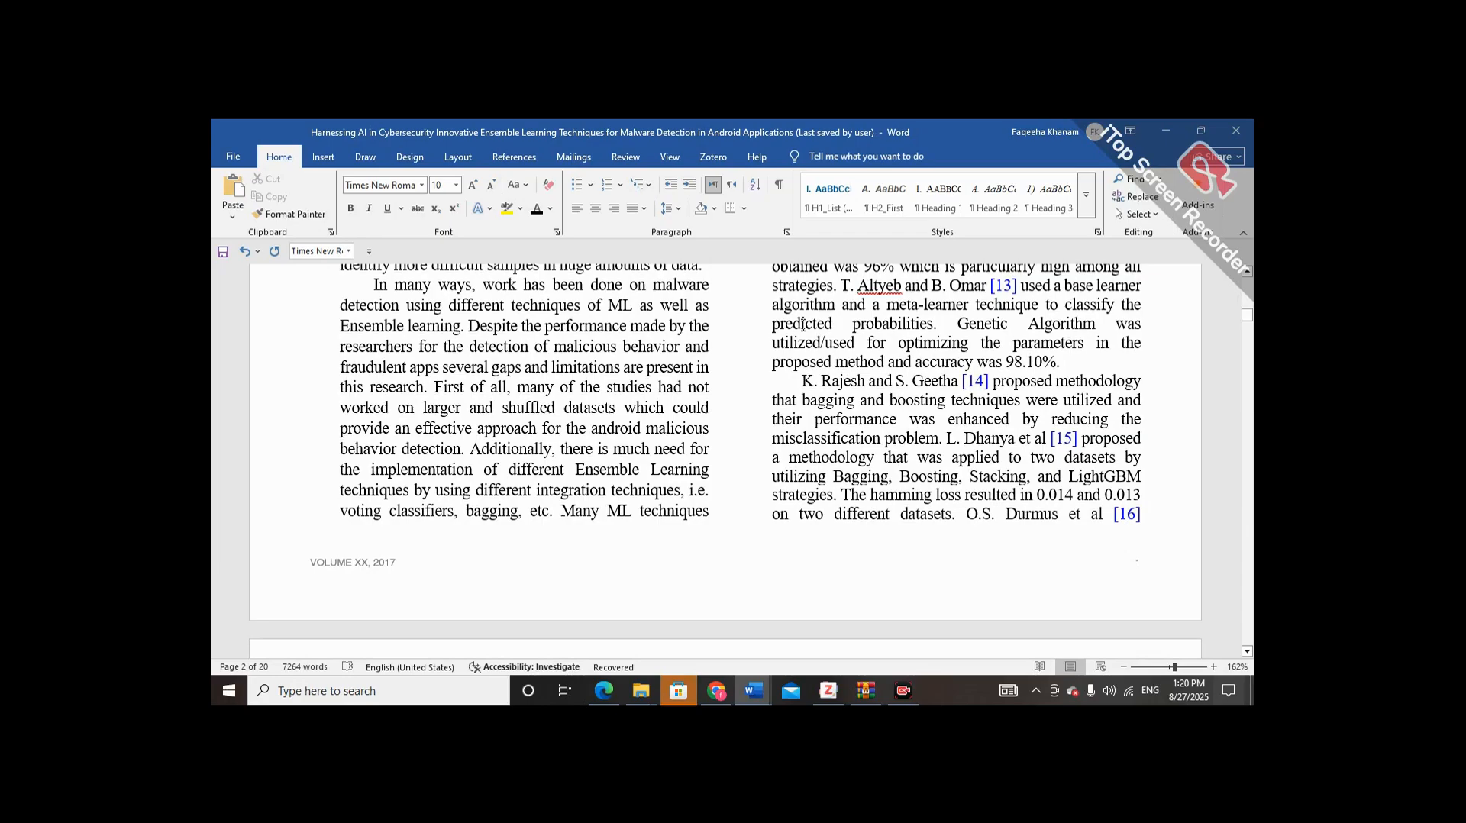
# - Set the line spacing of the first paragraph in the Related Work section to 1.0
pyautogui.scroll(-15, 803, 325)
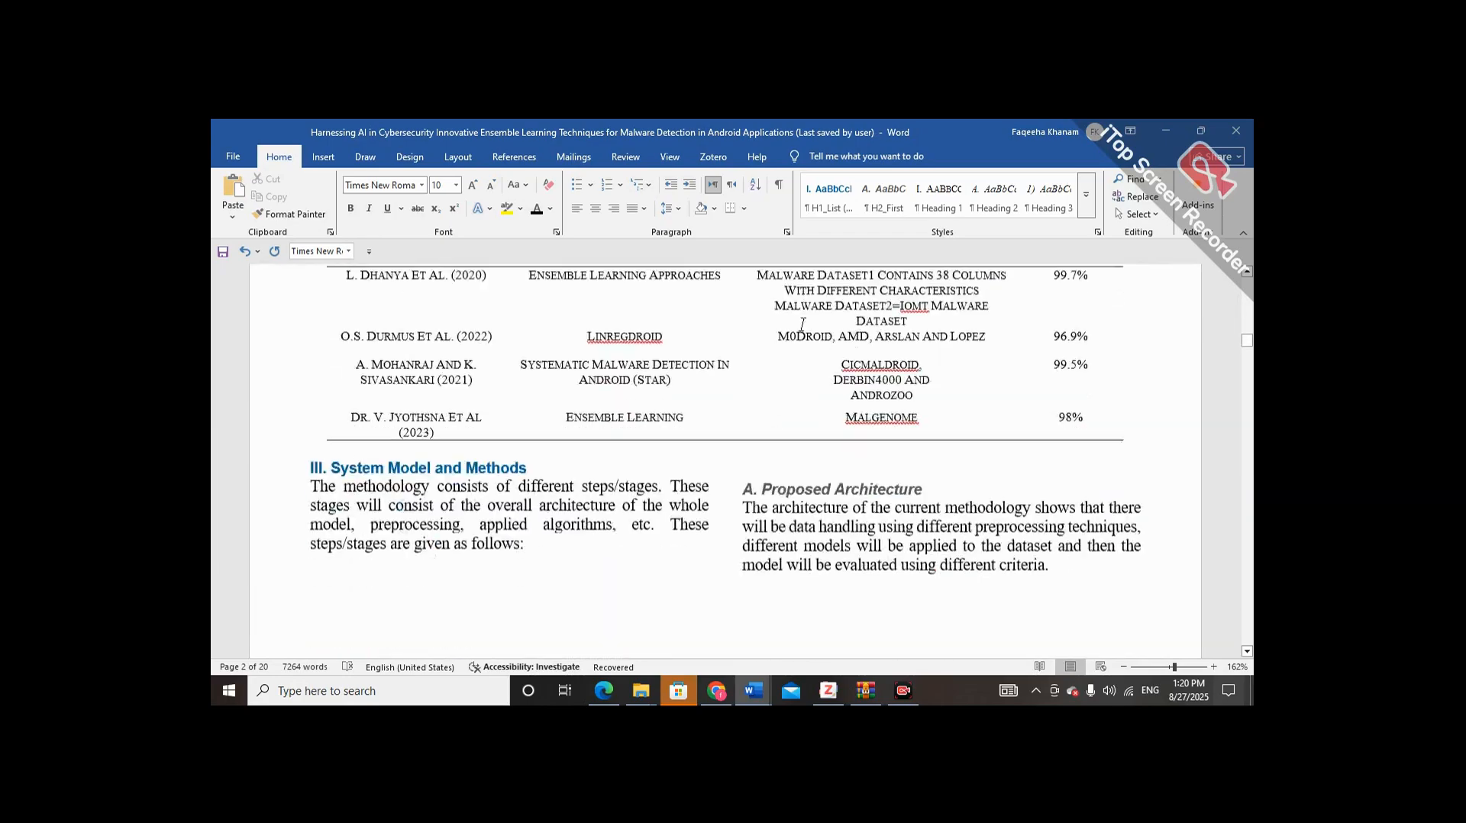
pyautogui.scroll(-3, 803, 324)
pyautogui.scroll(15, 803, 325)
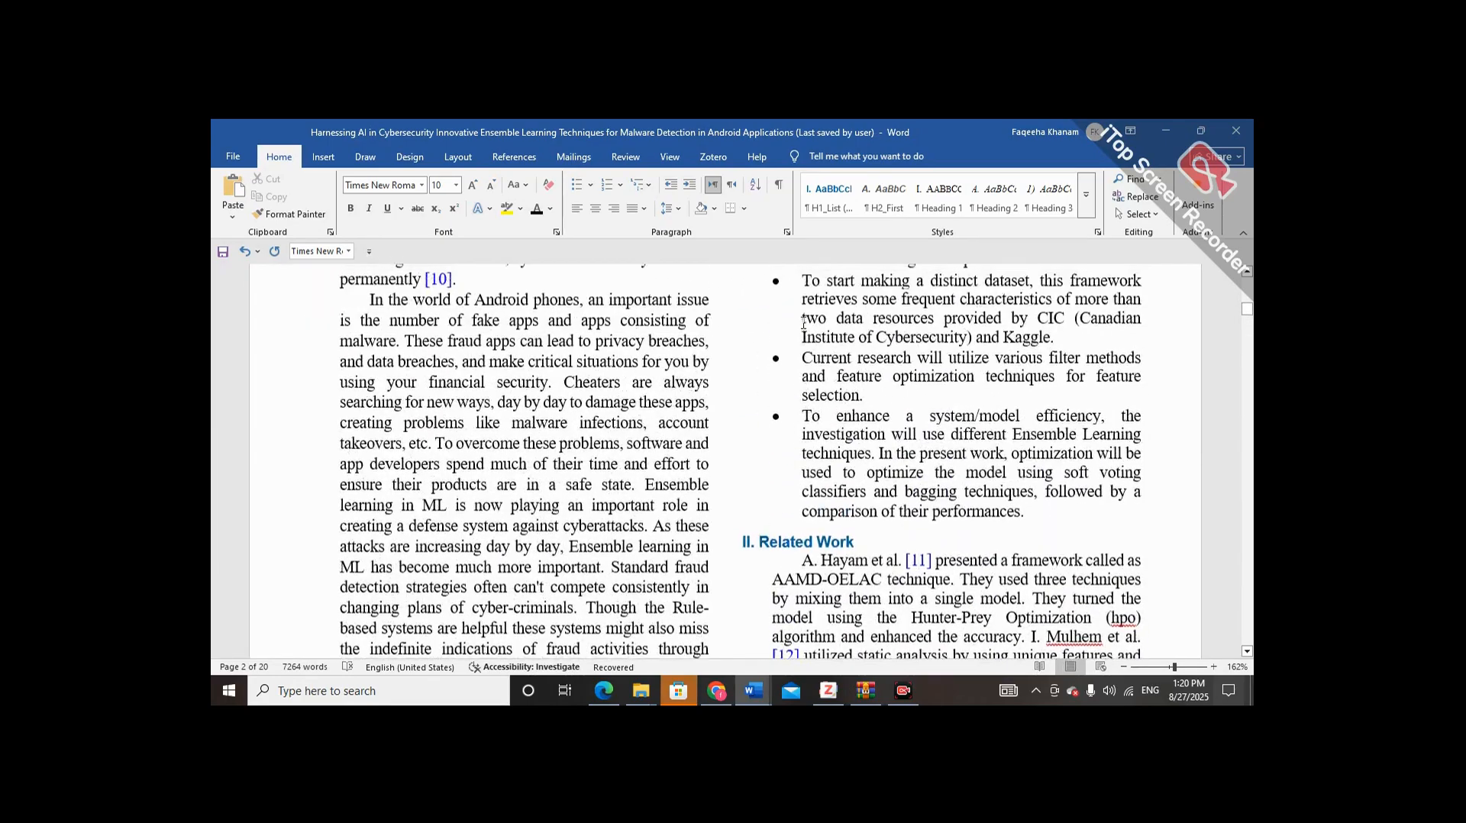
pyautogui.scroll(-6, 803, 325)
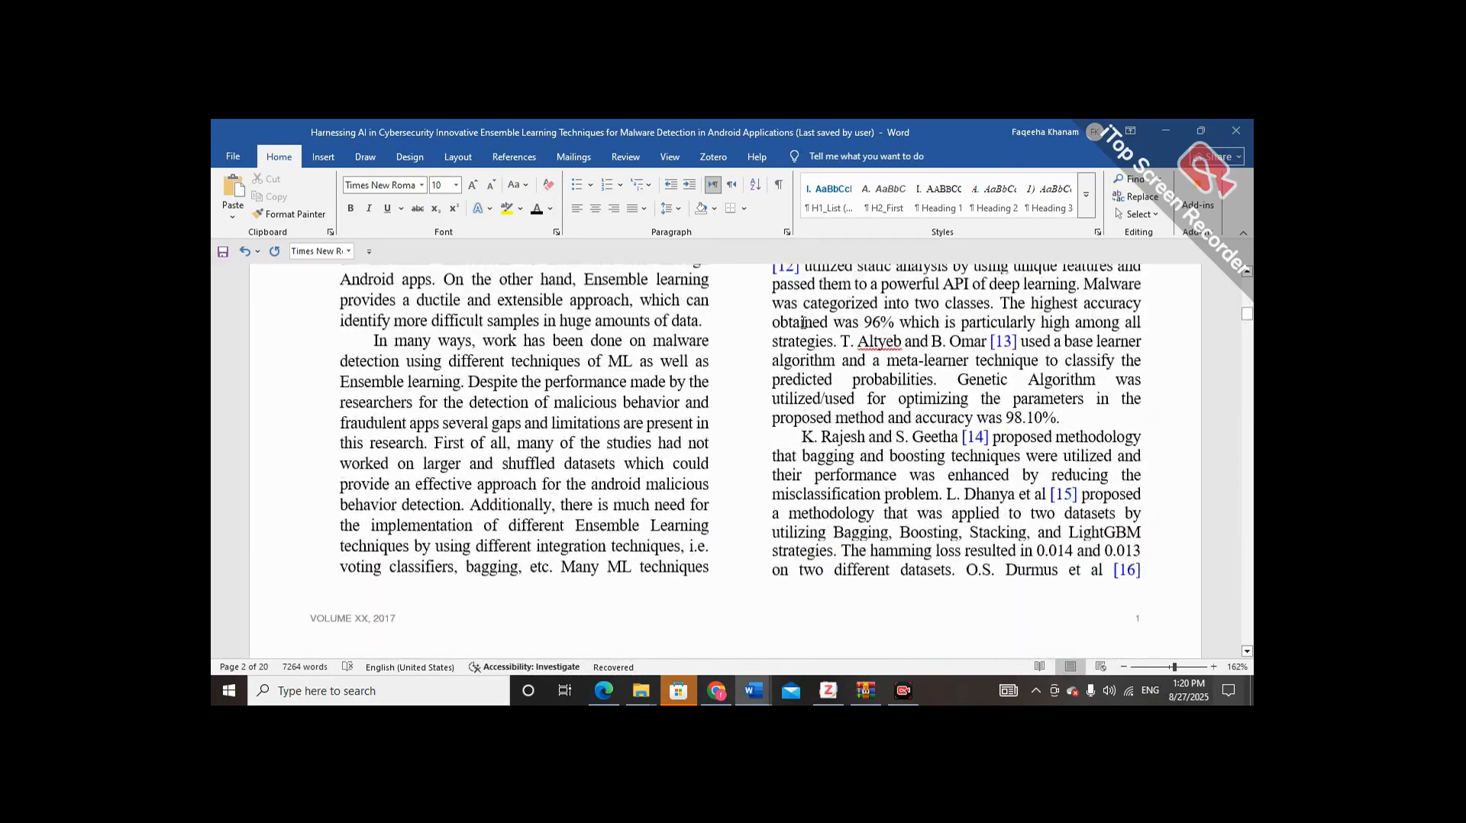
pyautogui.scroll(2, 803, 325)
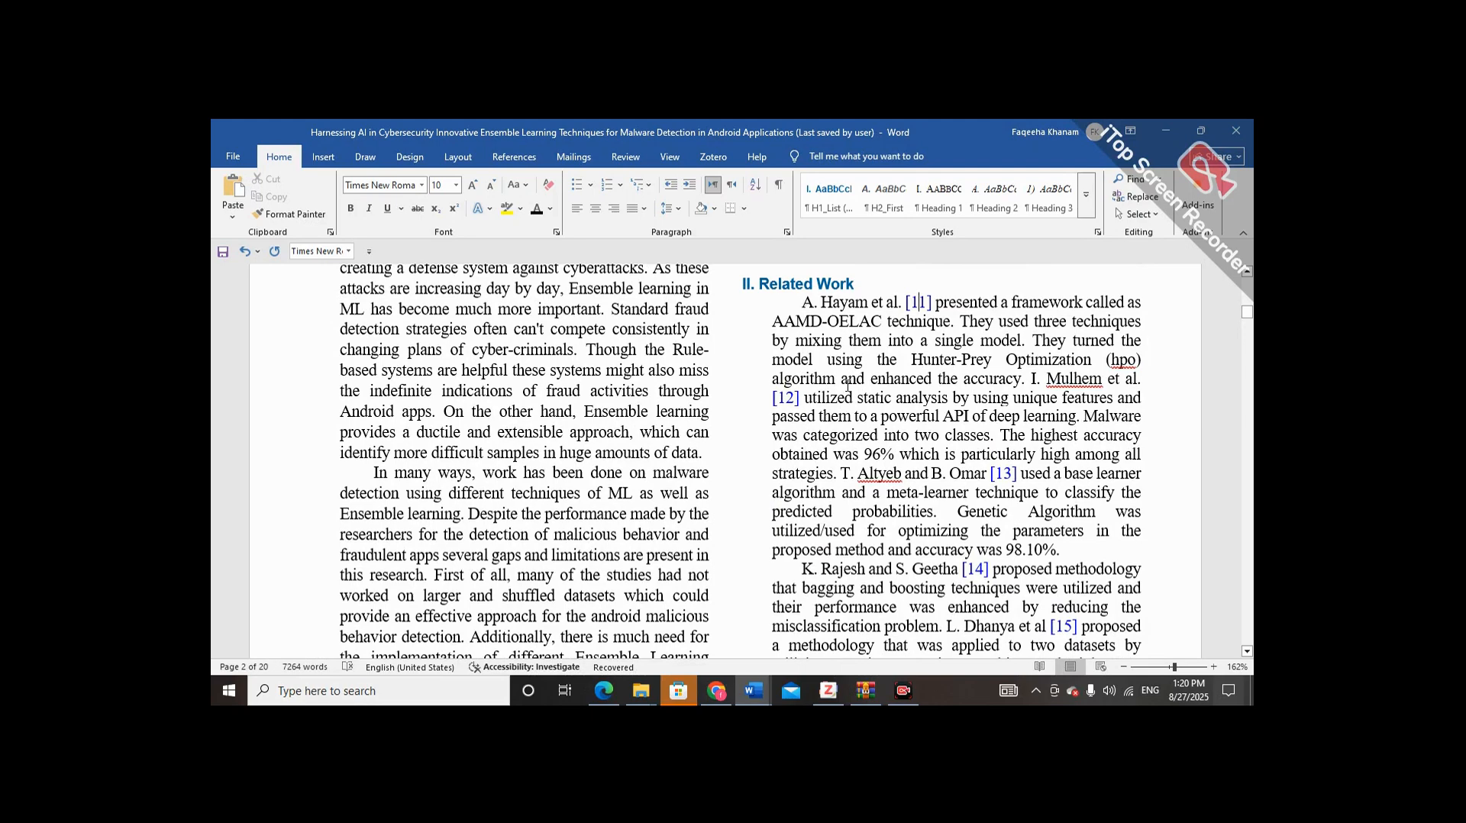
pyautogui.scroll(-1, 848, 386)
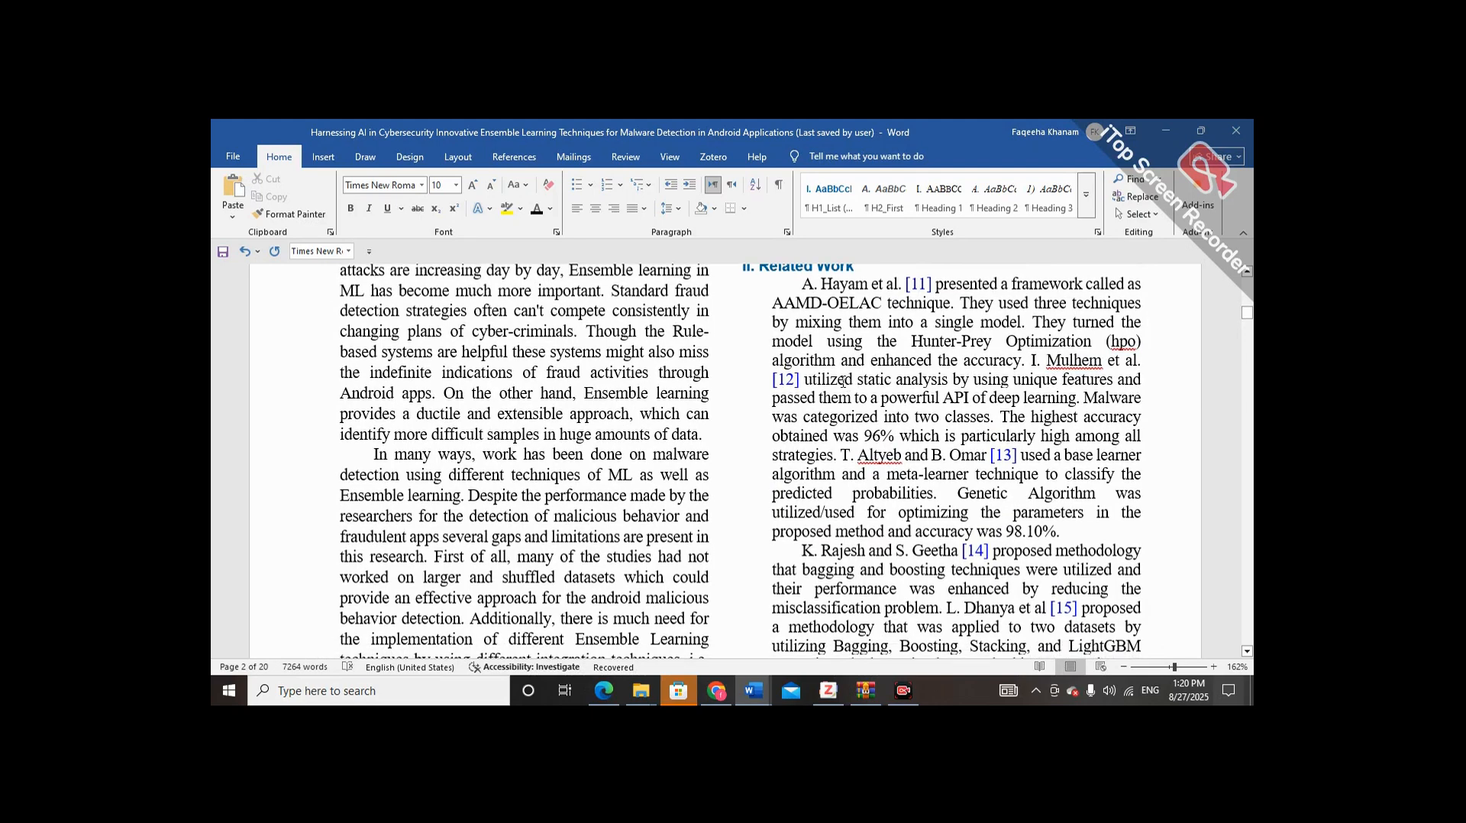
pyautogui.click(790, 311)
pyautogui.click(684, 211)
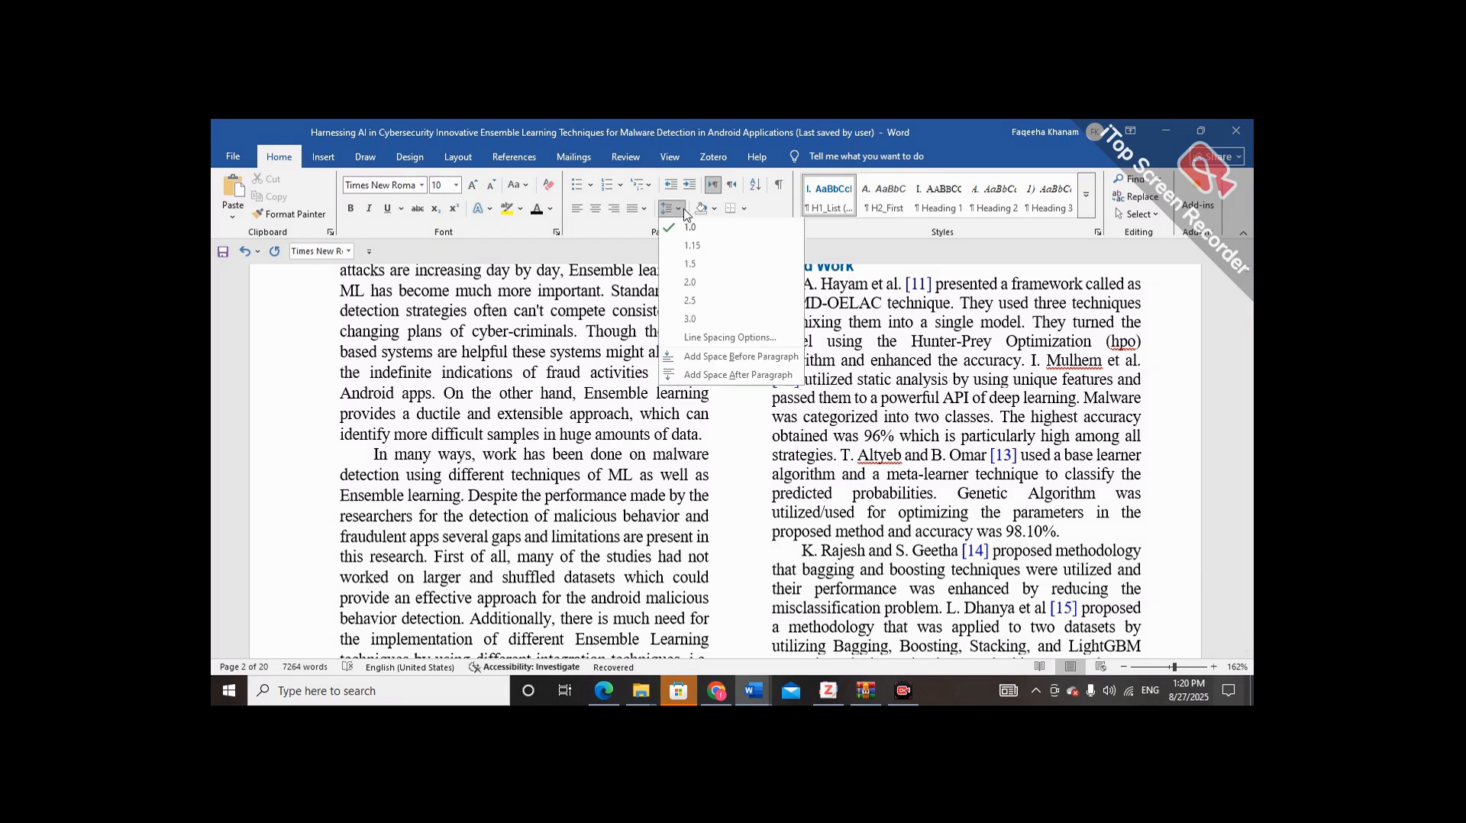
pyautogui.click(688, 232)
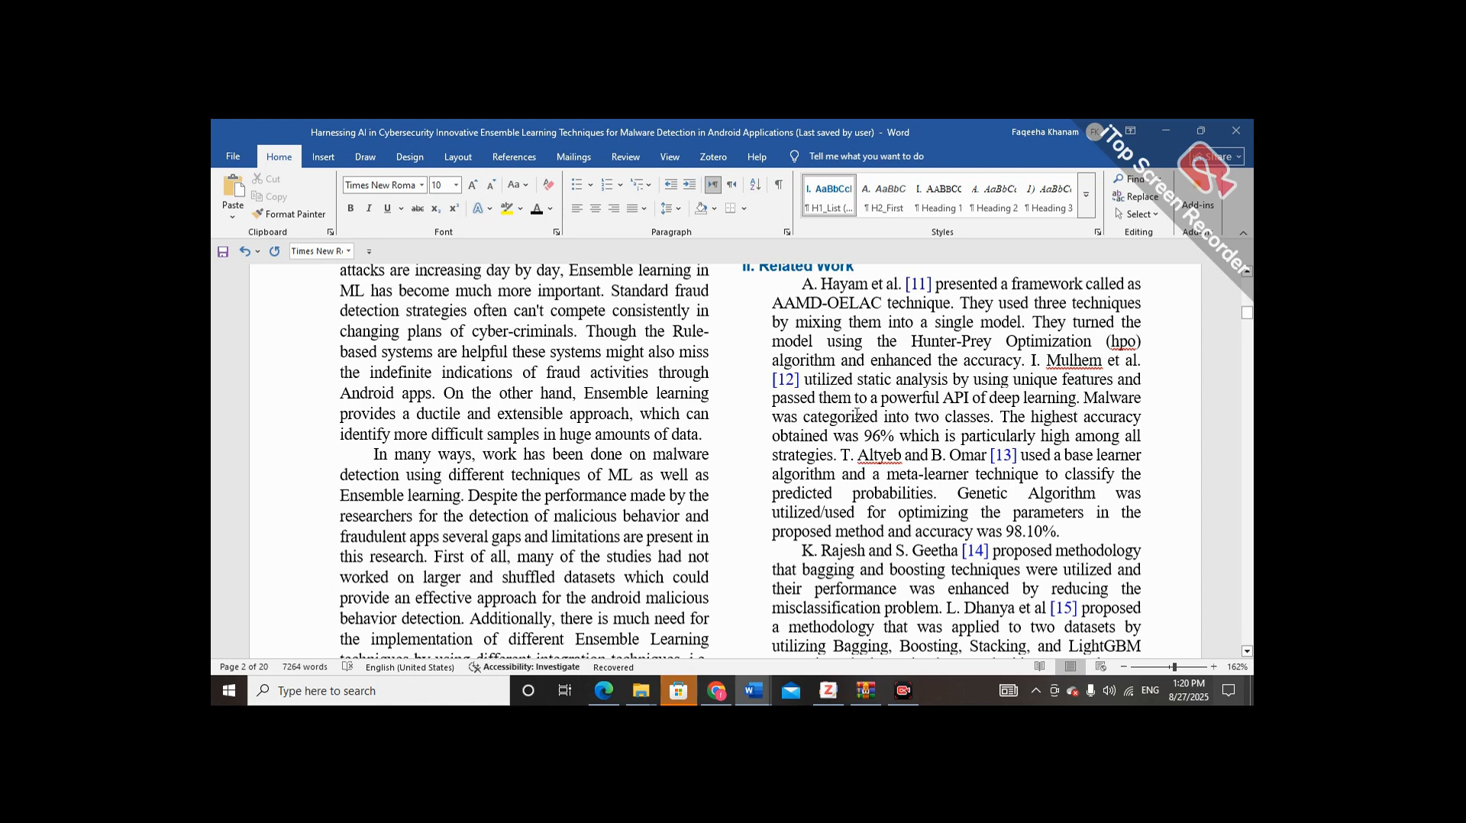
# - Examine the "TABLE I" label and the caption "A Comparative Summary of Previous Researches" above the comparison table
pyautogui.scroll(-5, 857, 415)
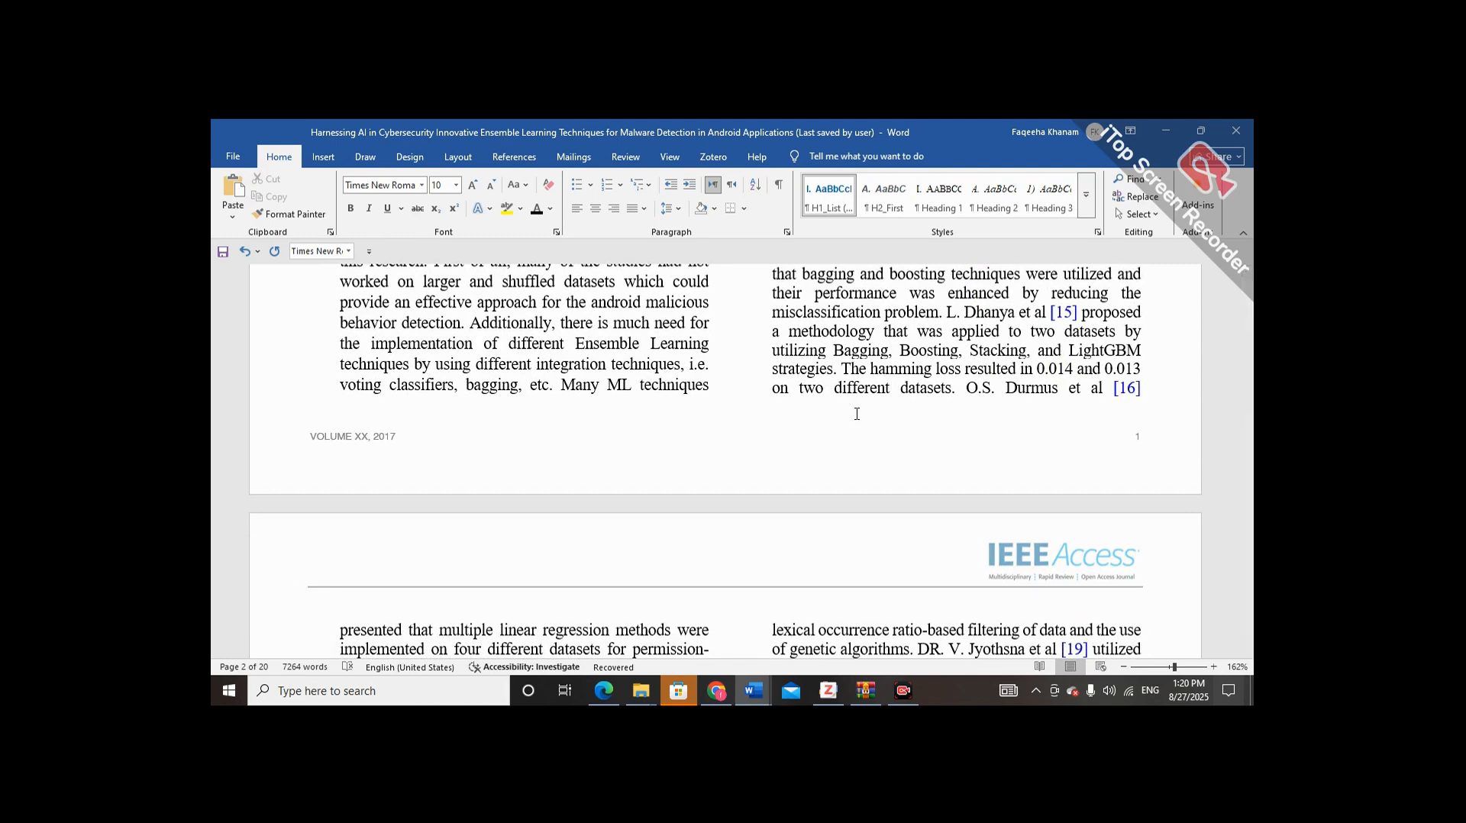
pyautogui.scroll(-5, 857, 414)
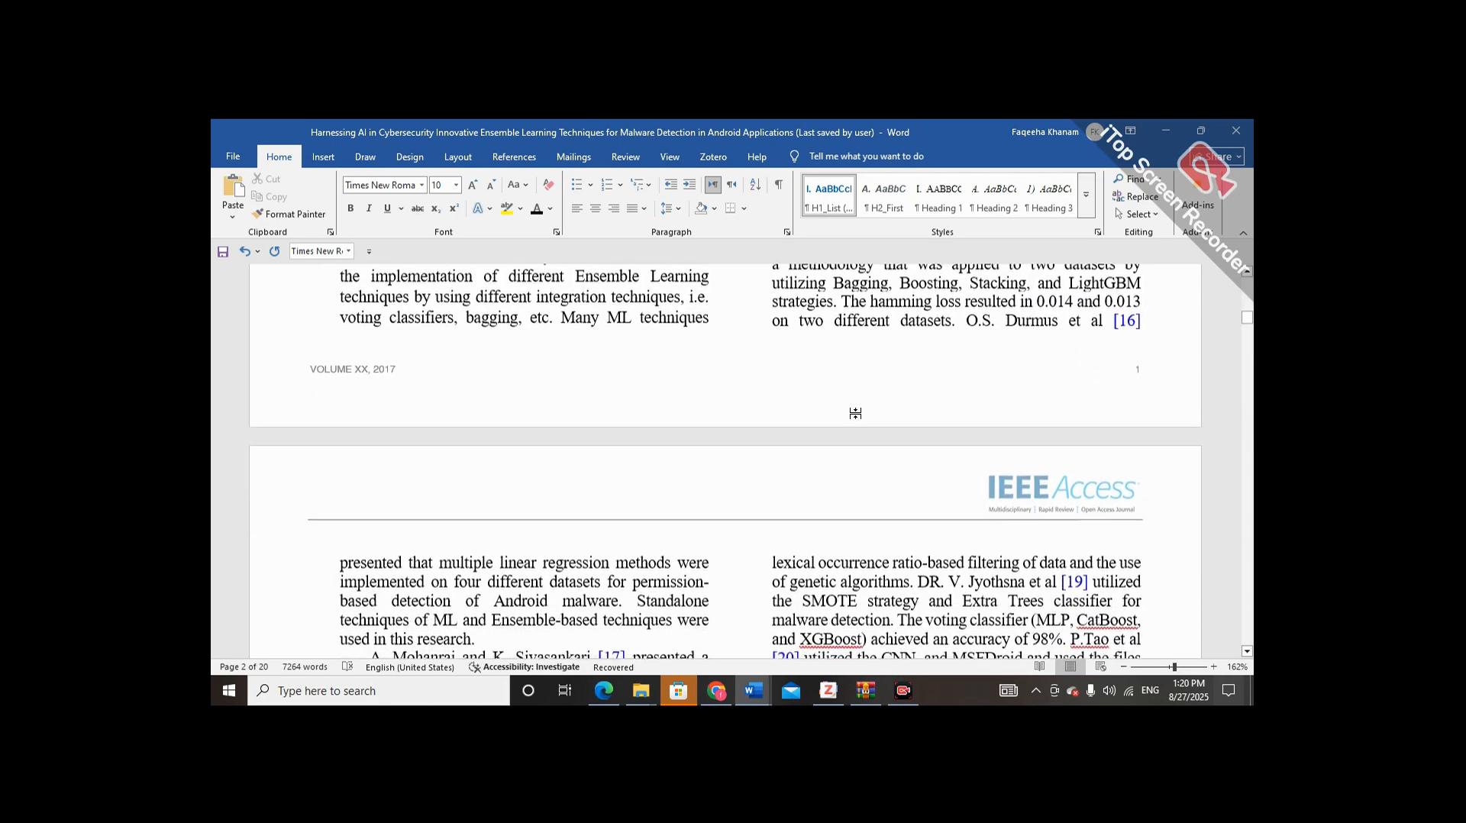
pyautogui.scroll(-3, 857, 415)
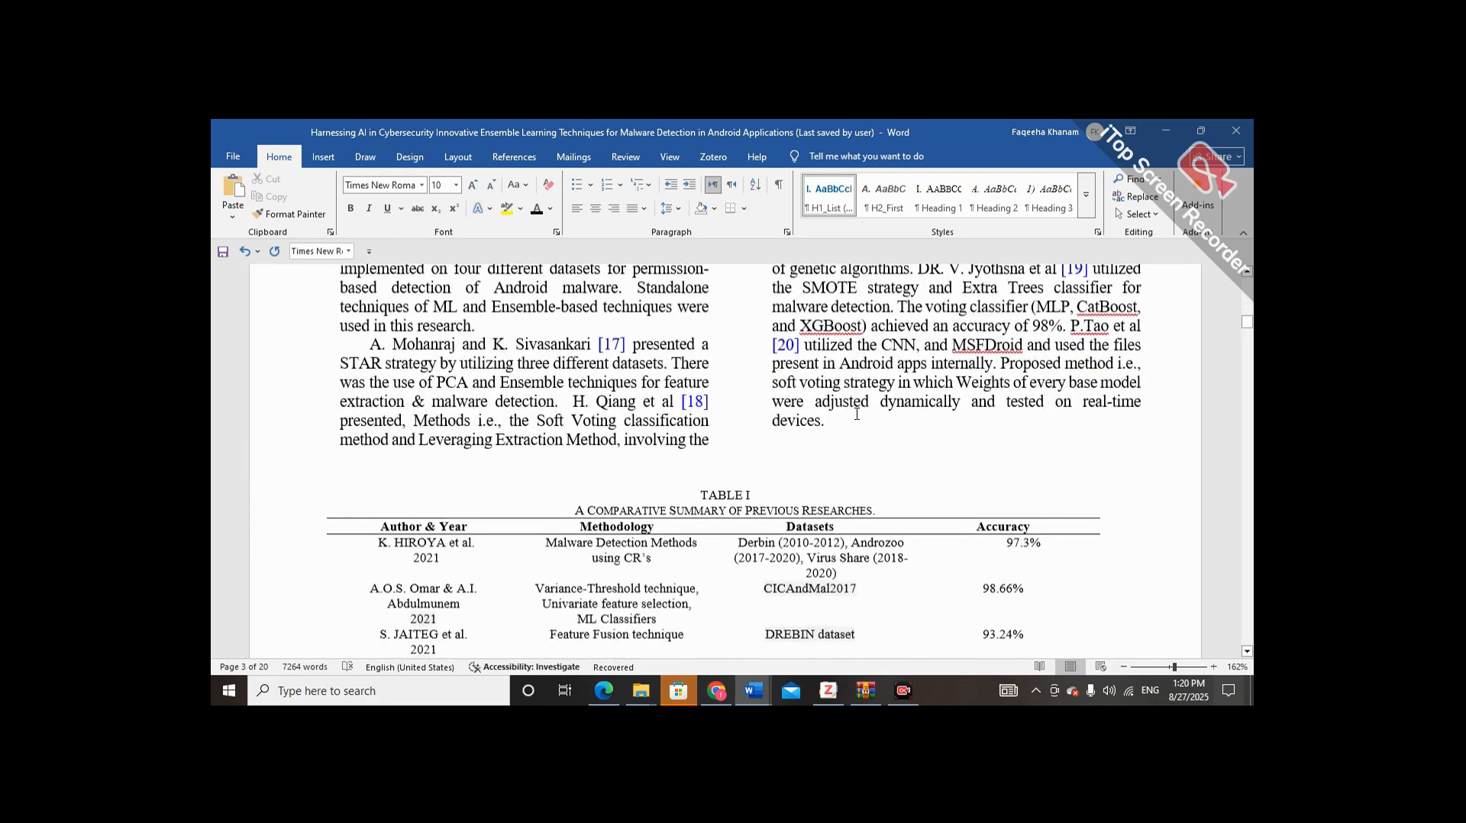
pyautogui.scroll(-2, 856, 415)
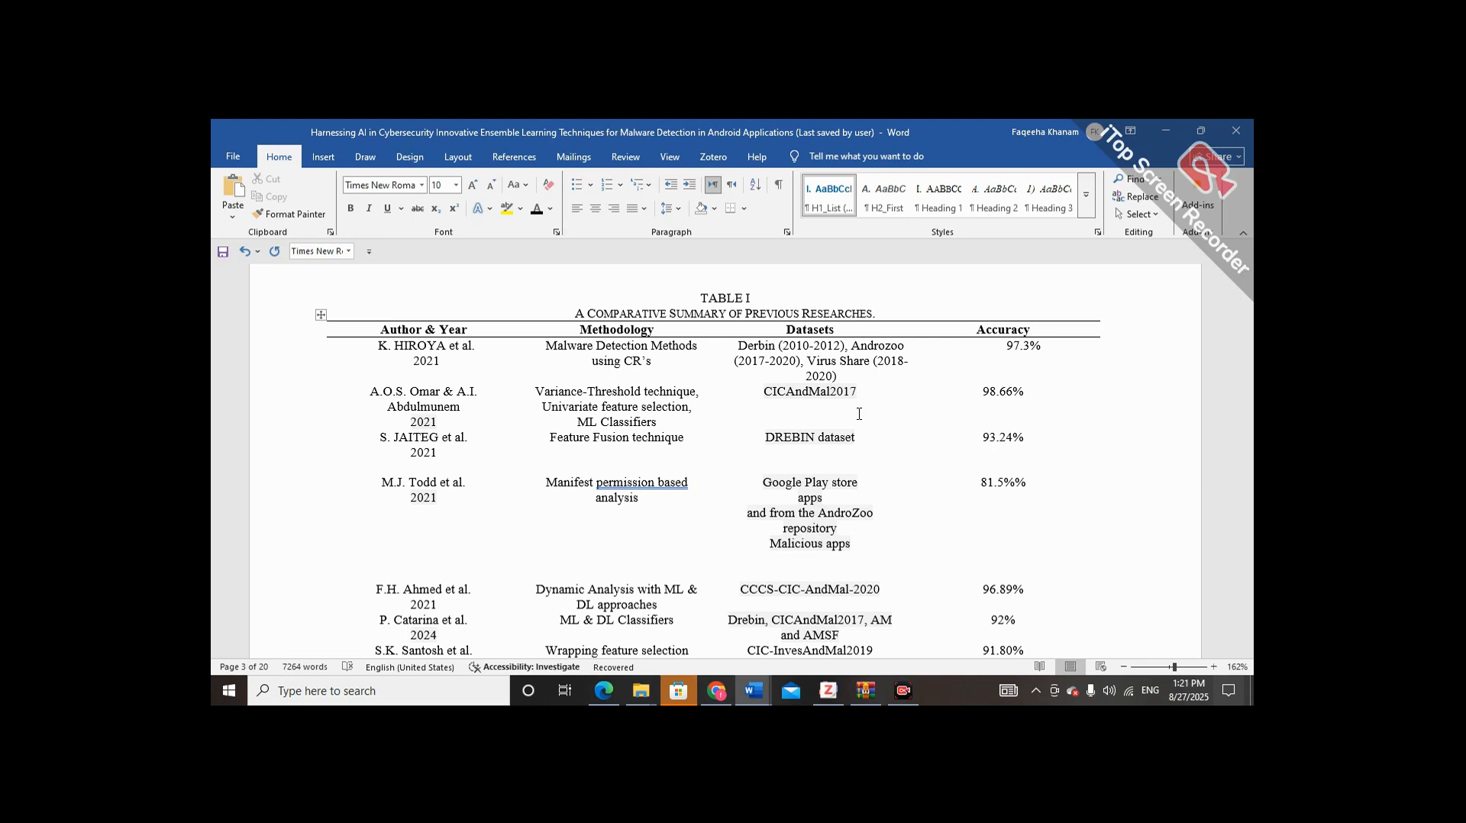
pyautogui.click(702, 298)
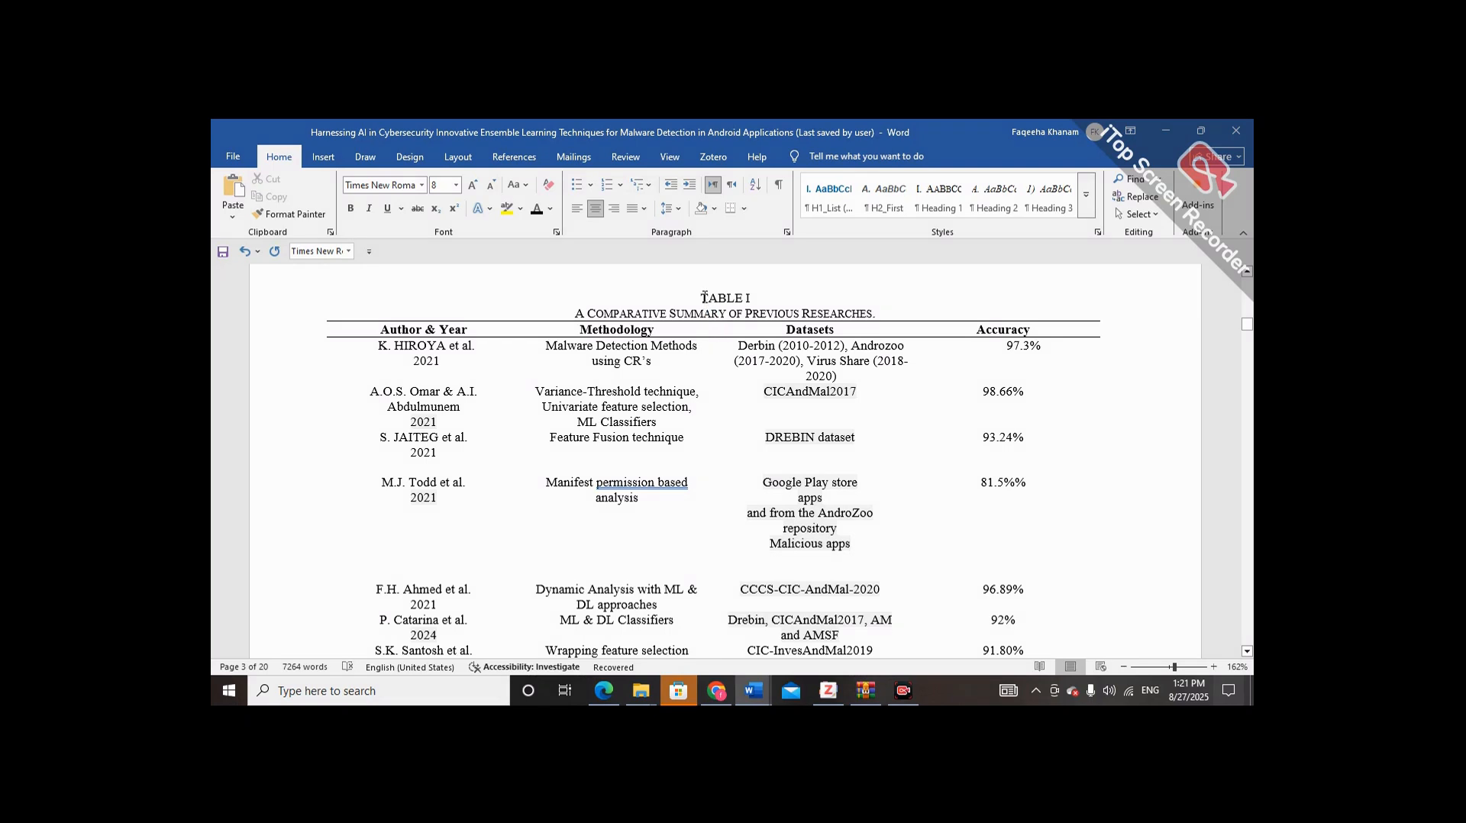
pyautogui.moveTo(701, 298); pyautogui.dragTo(753, 300)
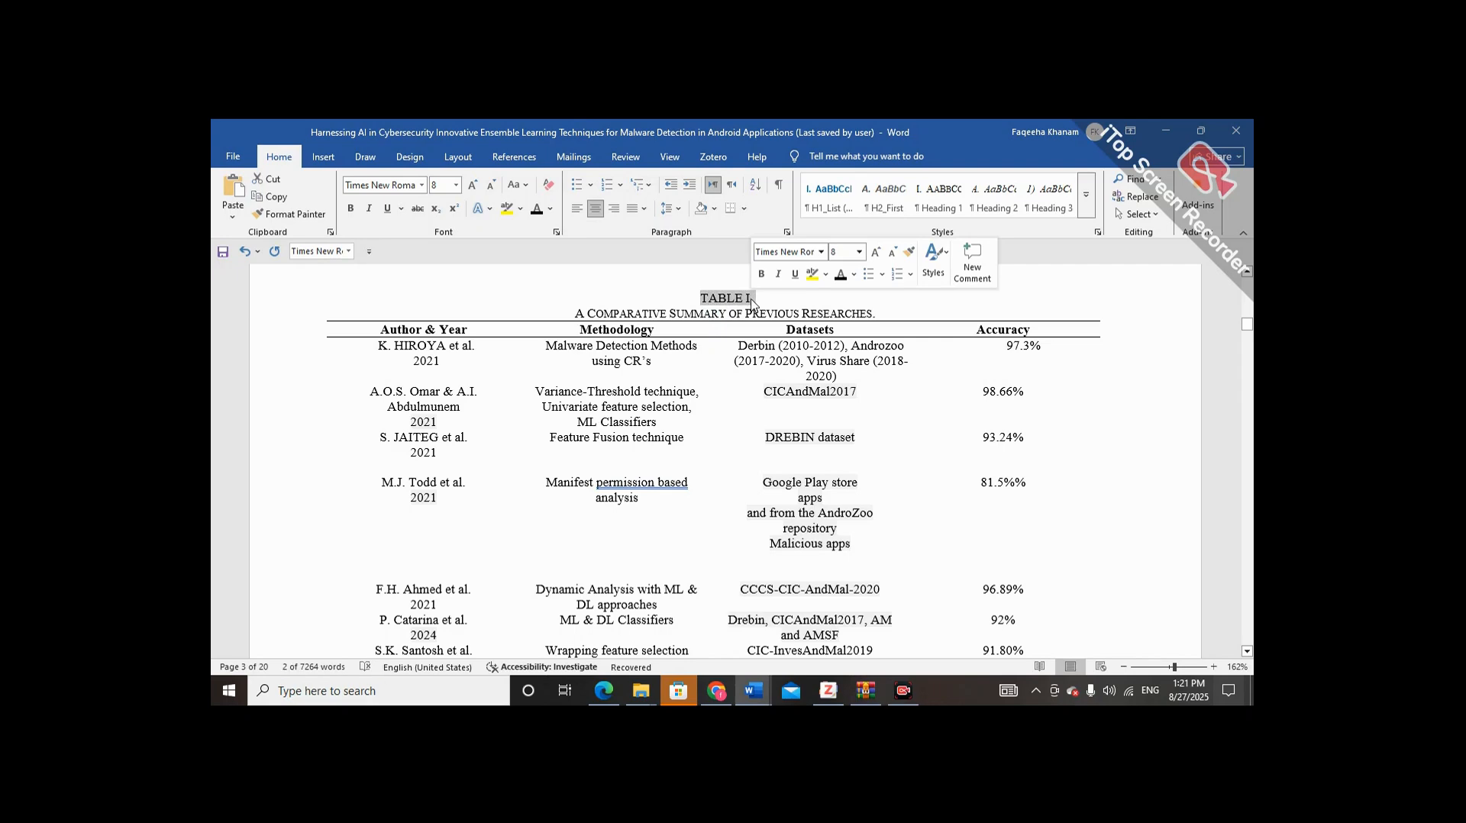
pyautogui.click(752, 301)
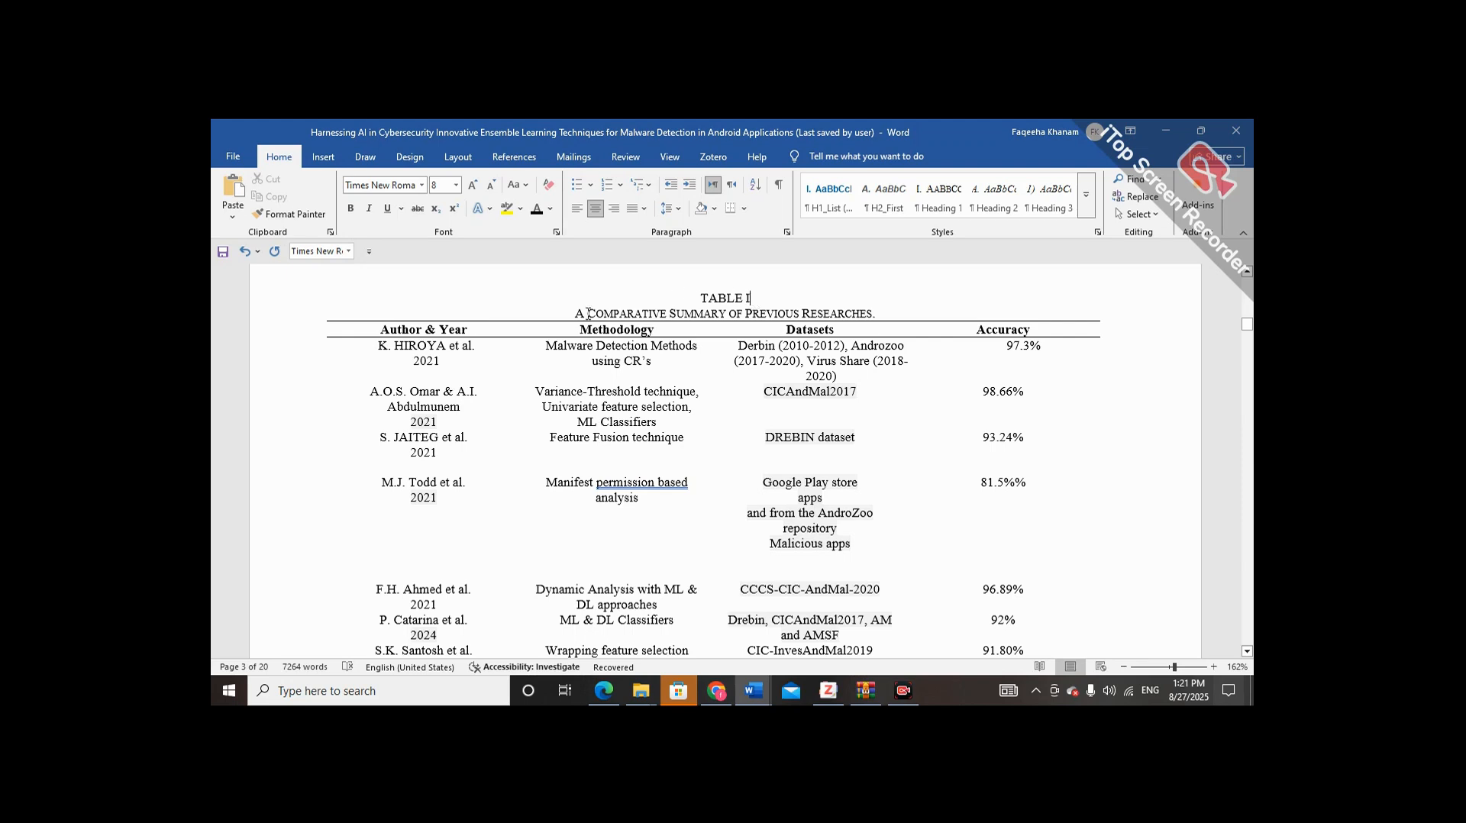
pyautogui.moveTo(578, 311); pyautogui.dragTo(773, 308)
pyautogui.moveTo(794, 311); pyautogui.dragTo(845, 317)
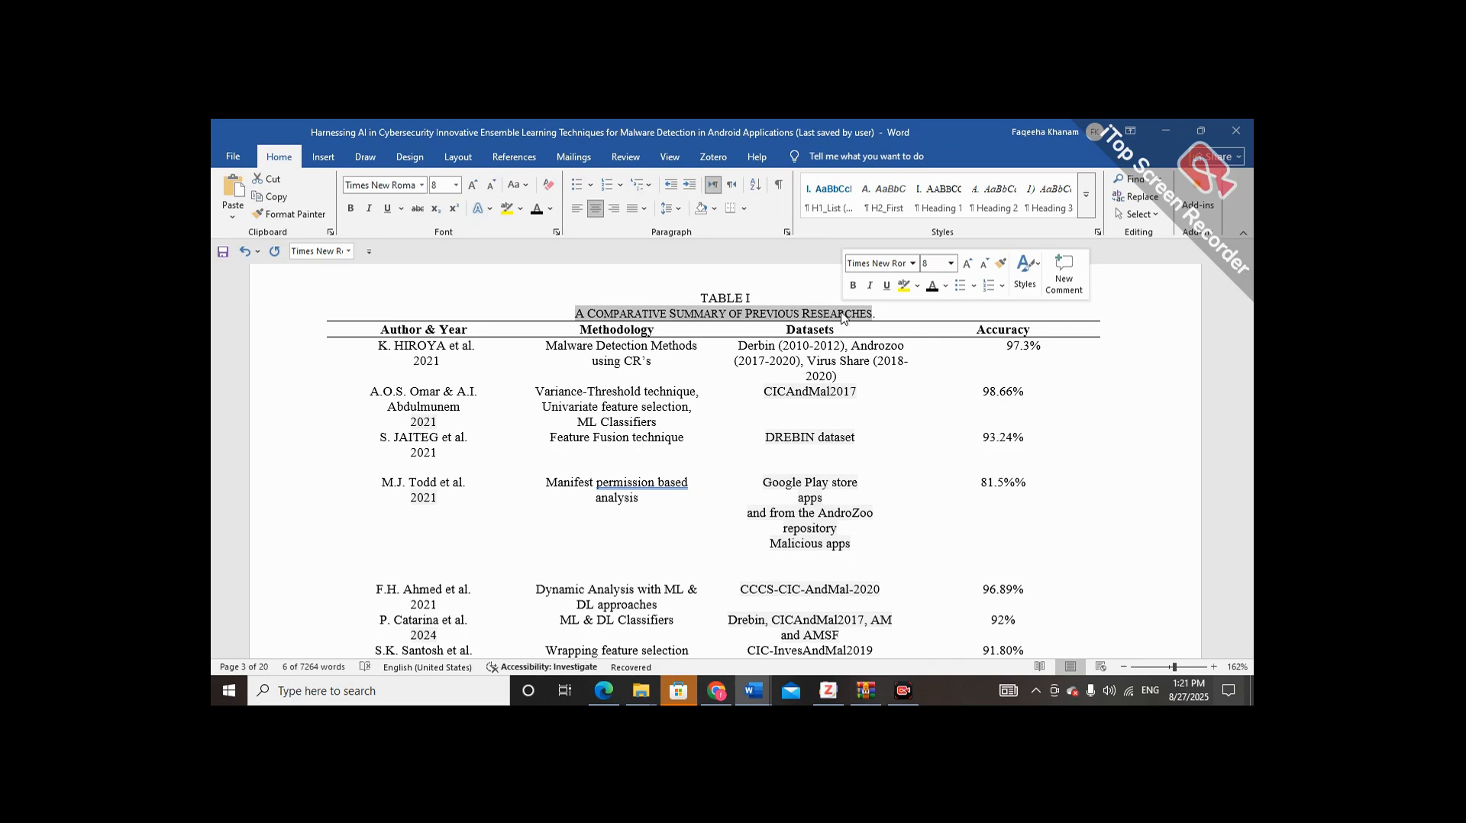
pyautogui.click(729, 303)
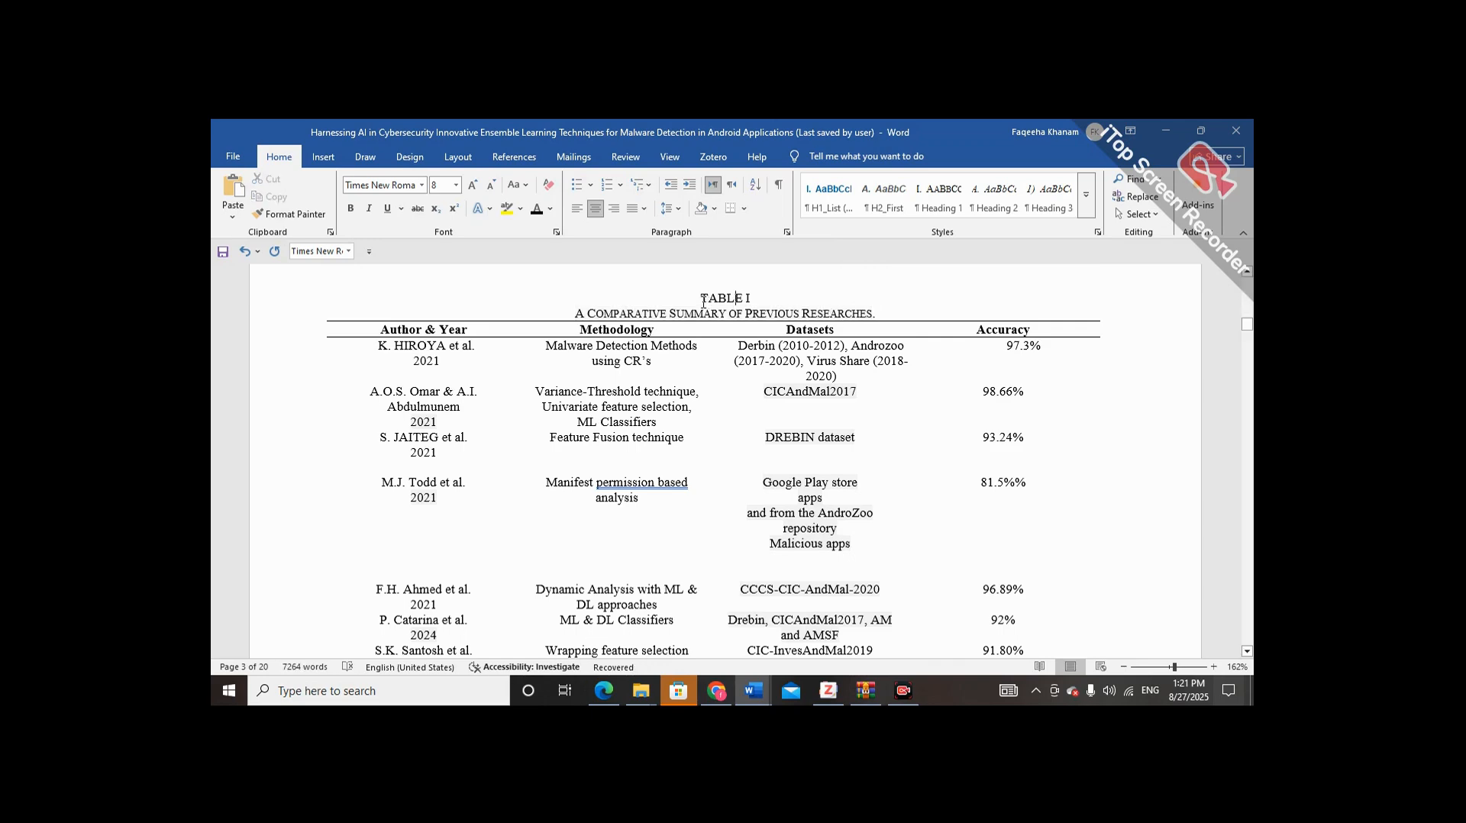
pyautogui.moveTo(701, 300); pyautogui.dragTo(749, 297)
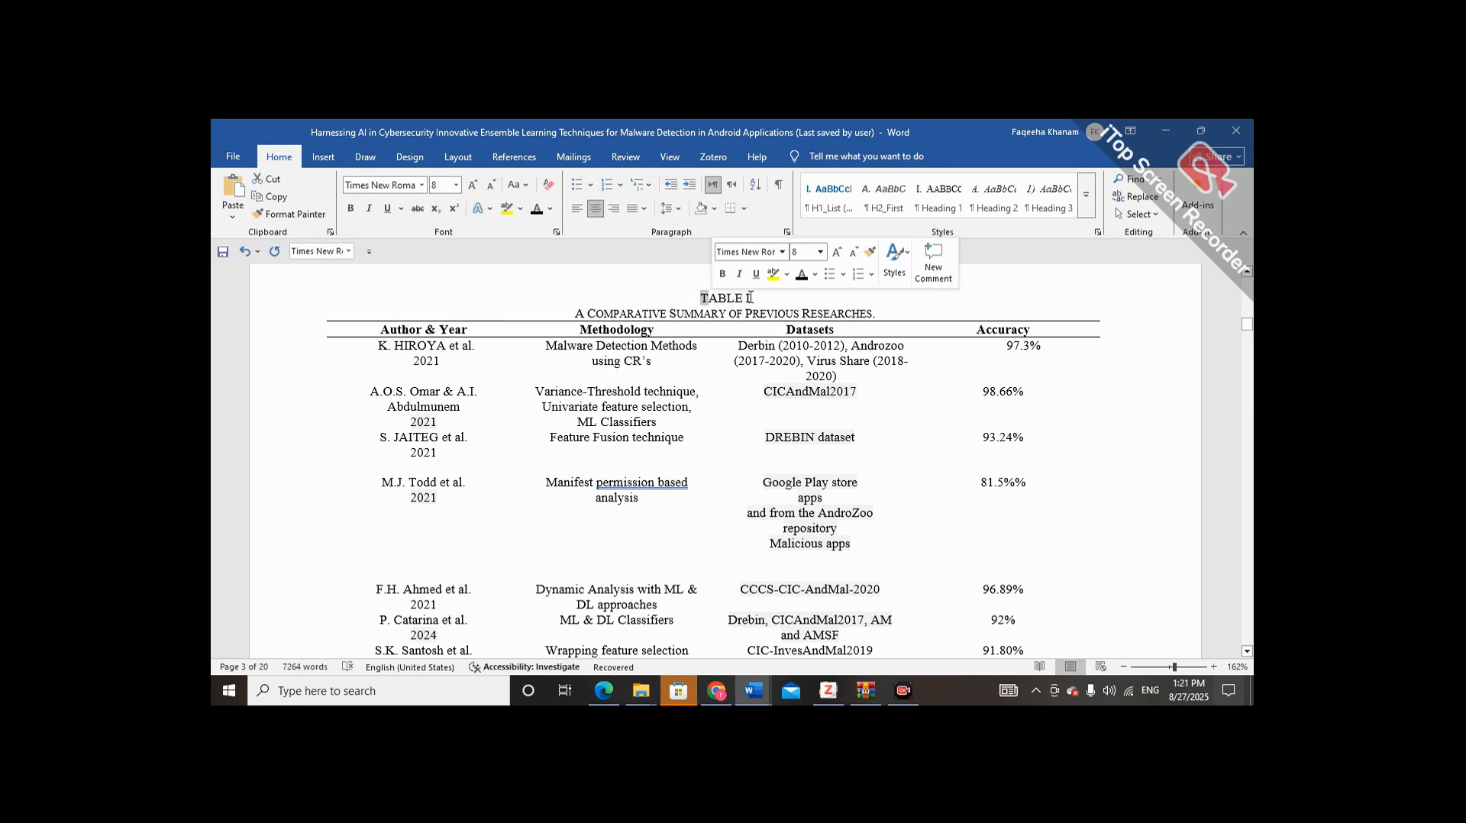
pyautogui.click(749, 297)
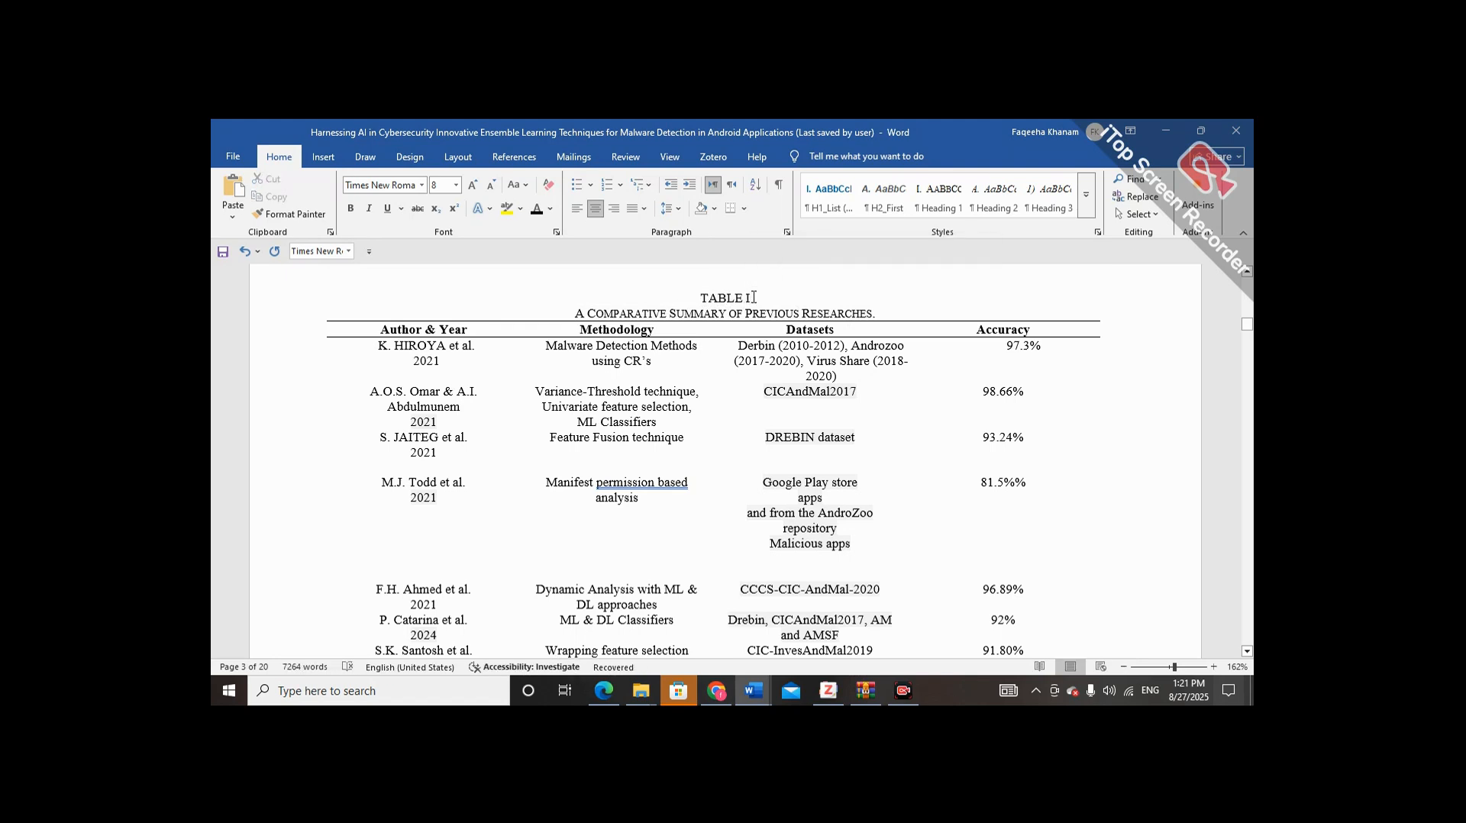
pyautogui.moveTo(700, 298); pyautogui.dragTo(755, 298)
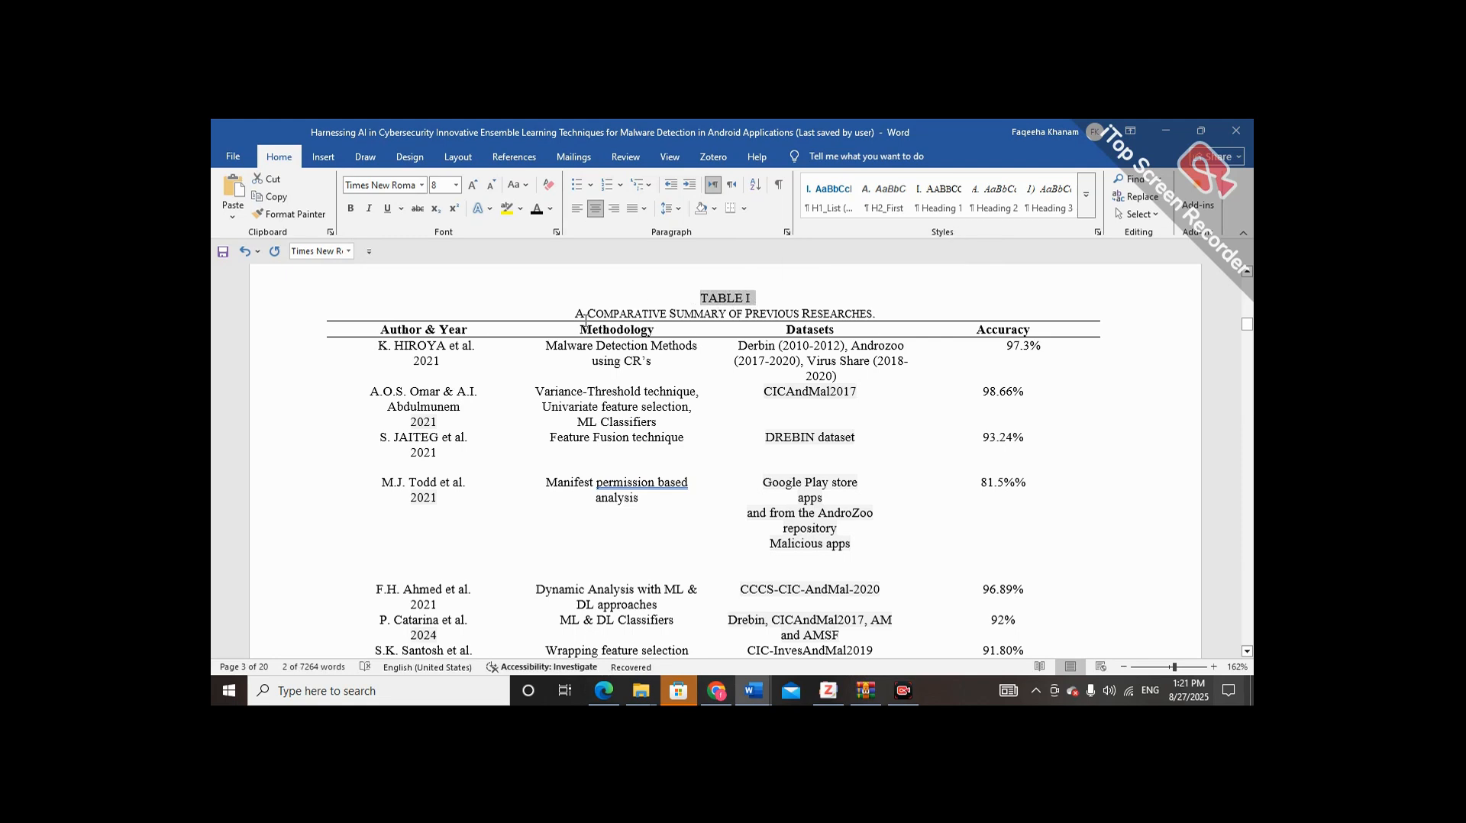
pyautogui.moveTo(575, 313); pyautogui.dragTo(838, 314)
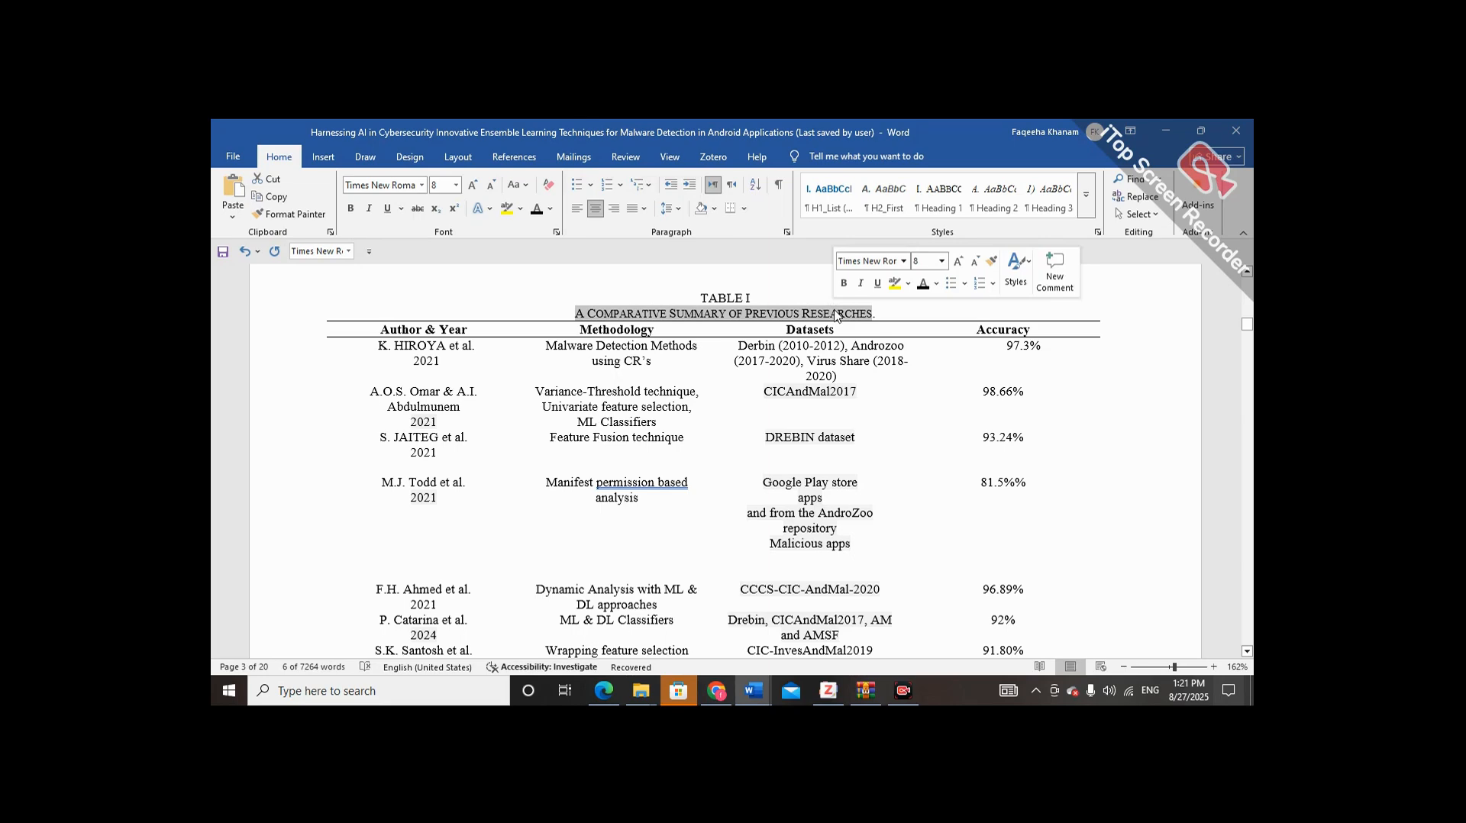
pyautogui.click(837, 315)
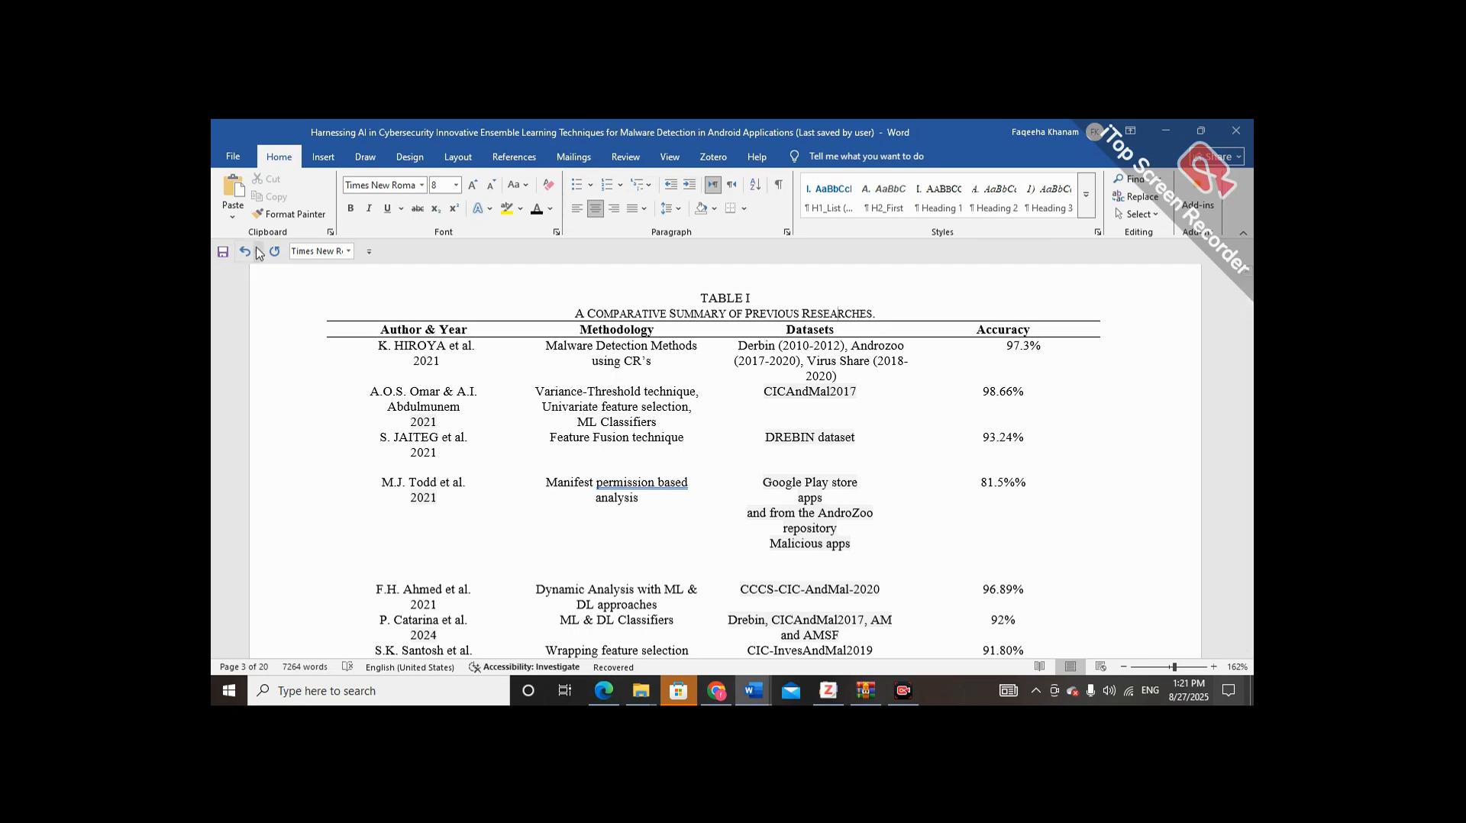
# - View the available options for inserting a table, without adding one
pyautogui.click(324, 160)
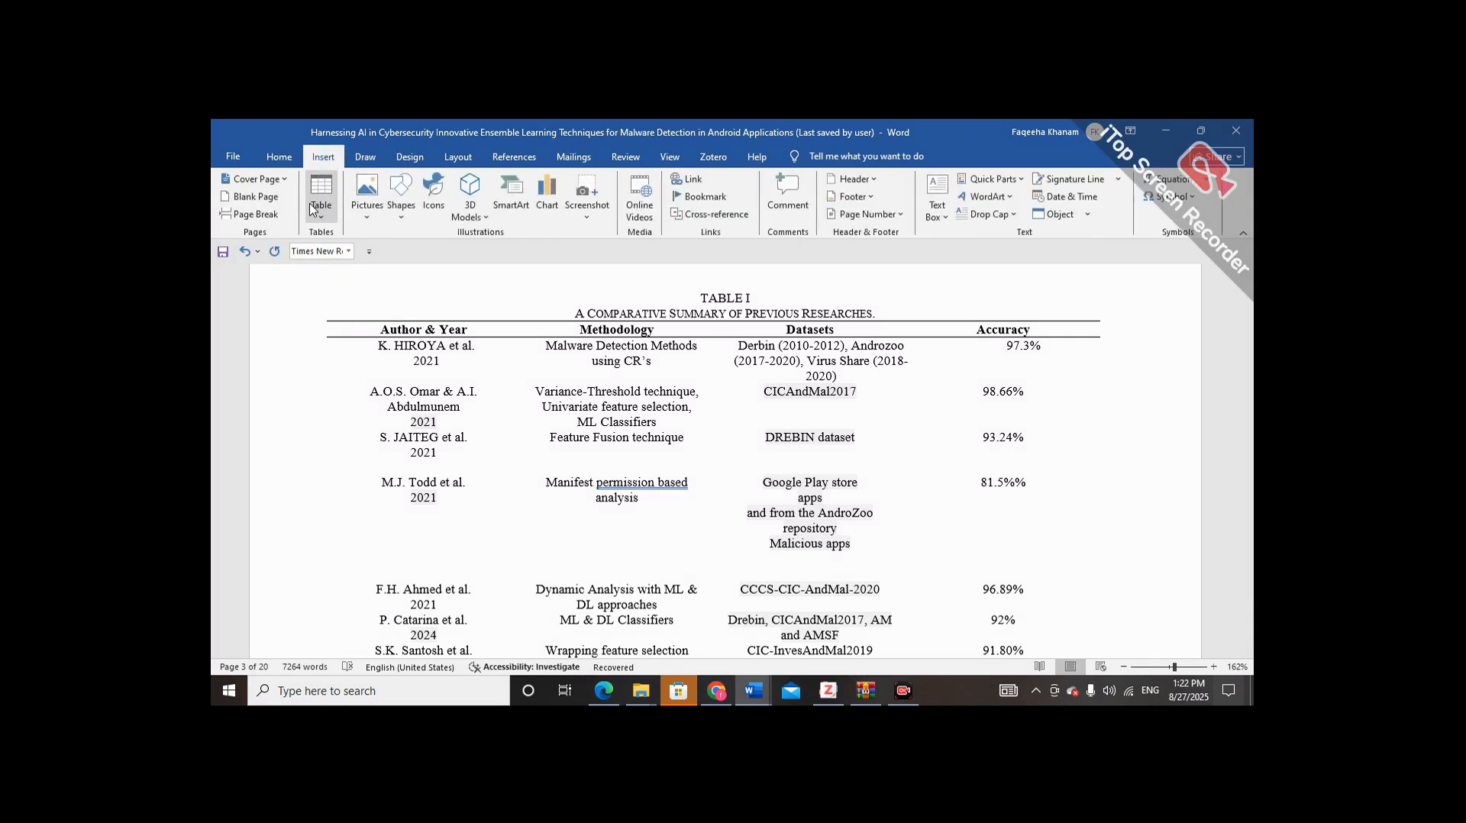
pyautogui.click(319, 211)
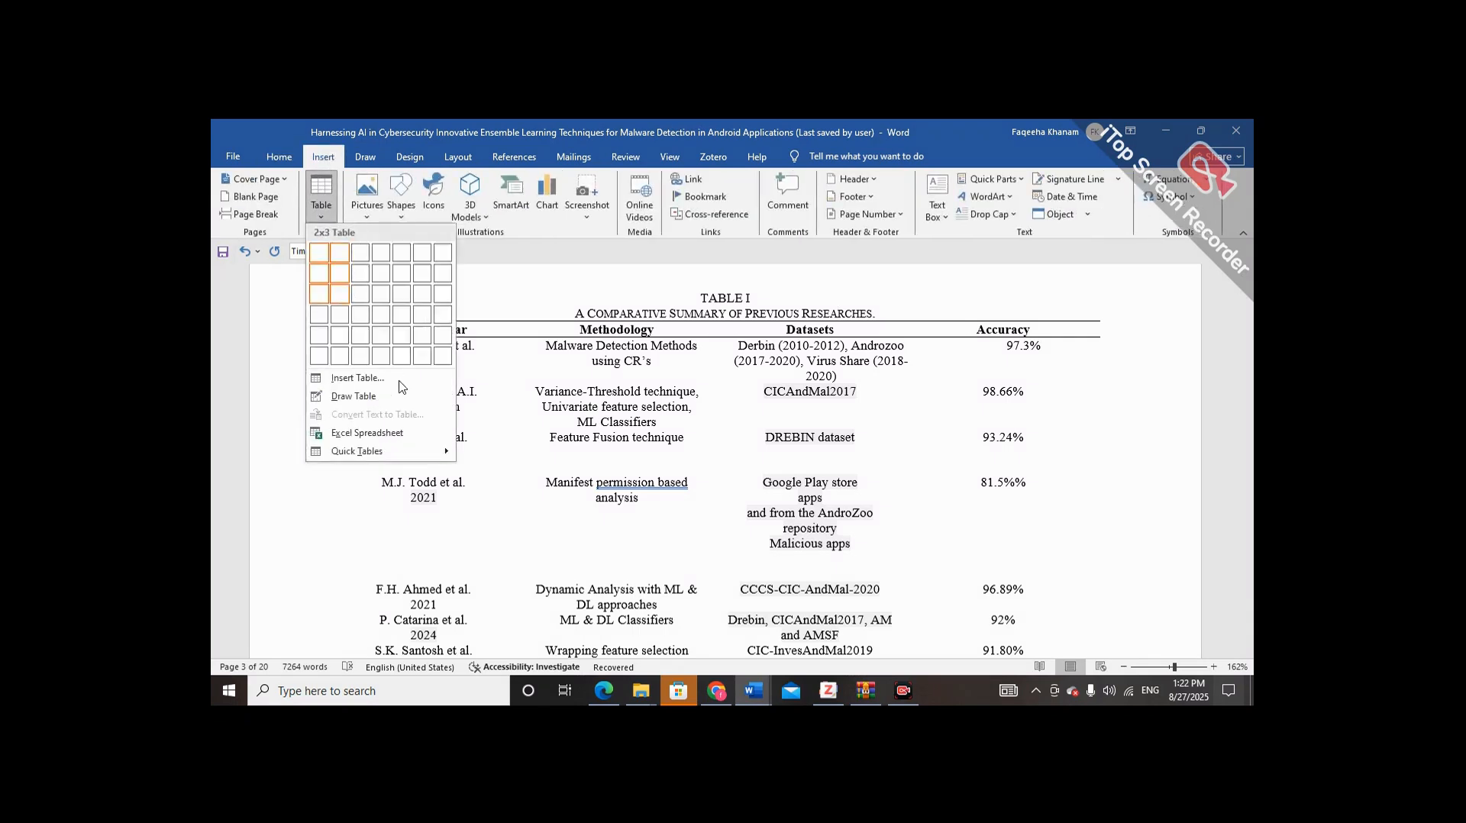
pyautogui.click(484, 295)
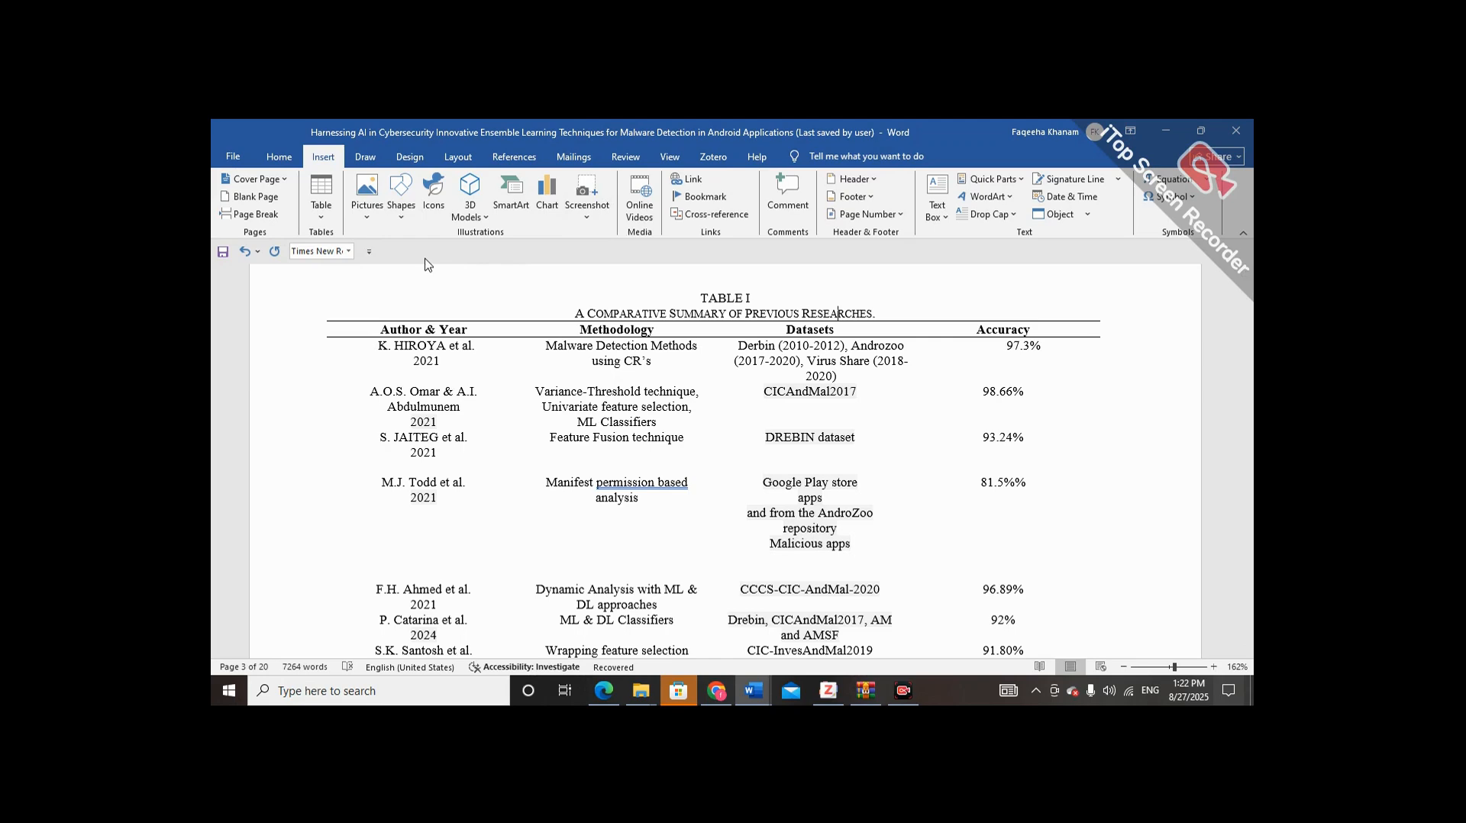
# - Apply the black list table style with gray banded rows and a plain header to the comparison table, starting from its Author & Year column
pyautogui.click(293, 160)
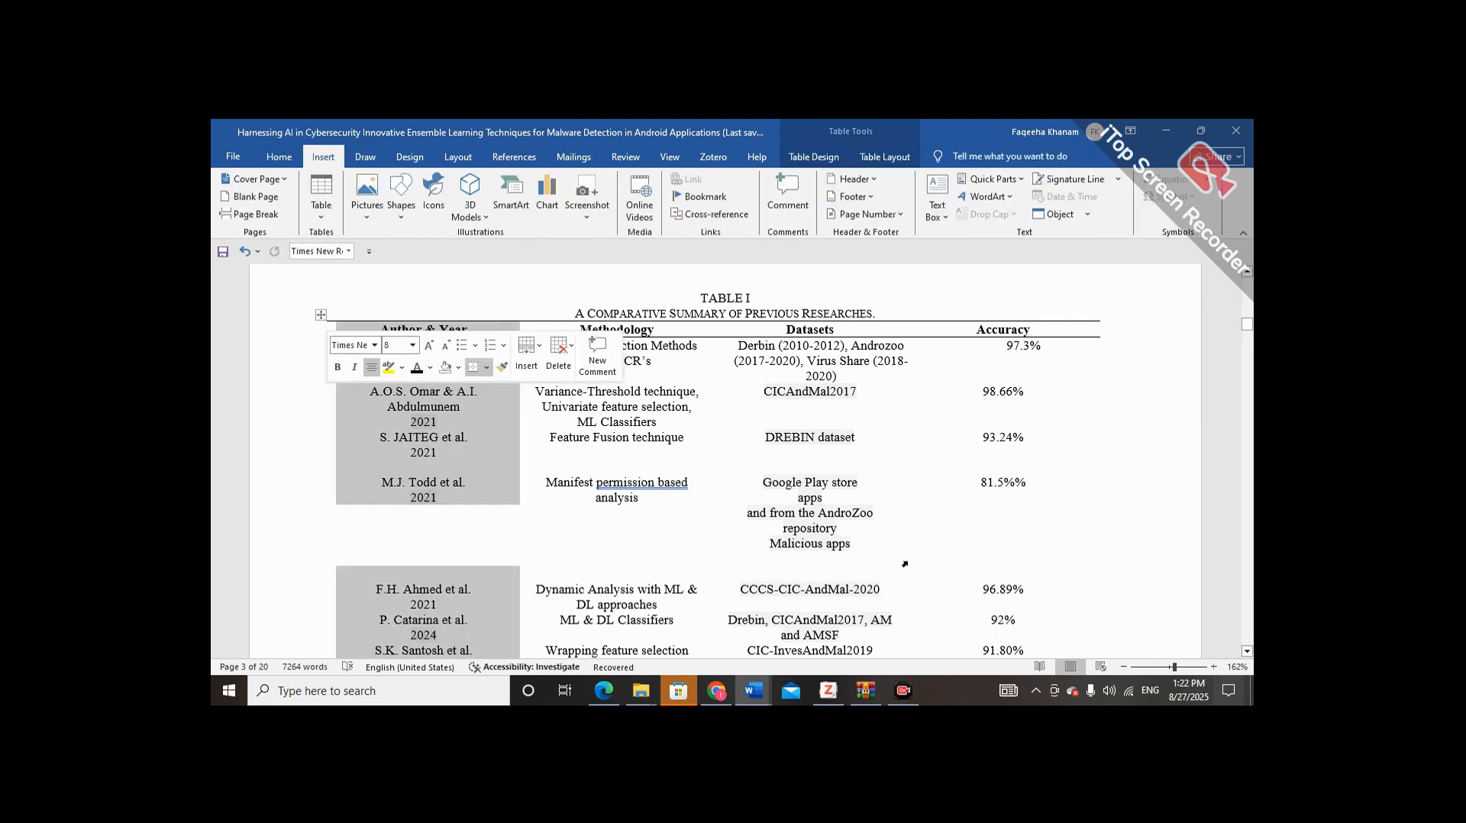
pyautogui.click(814, 158)
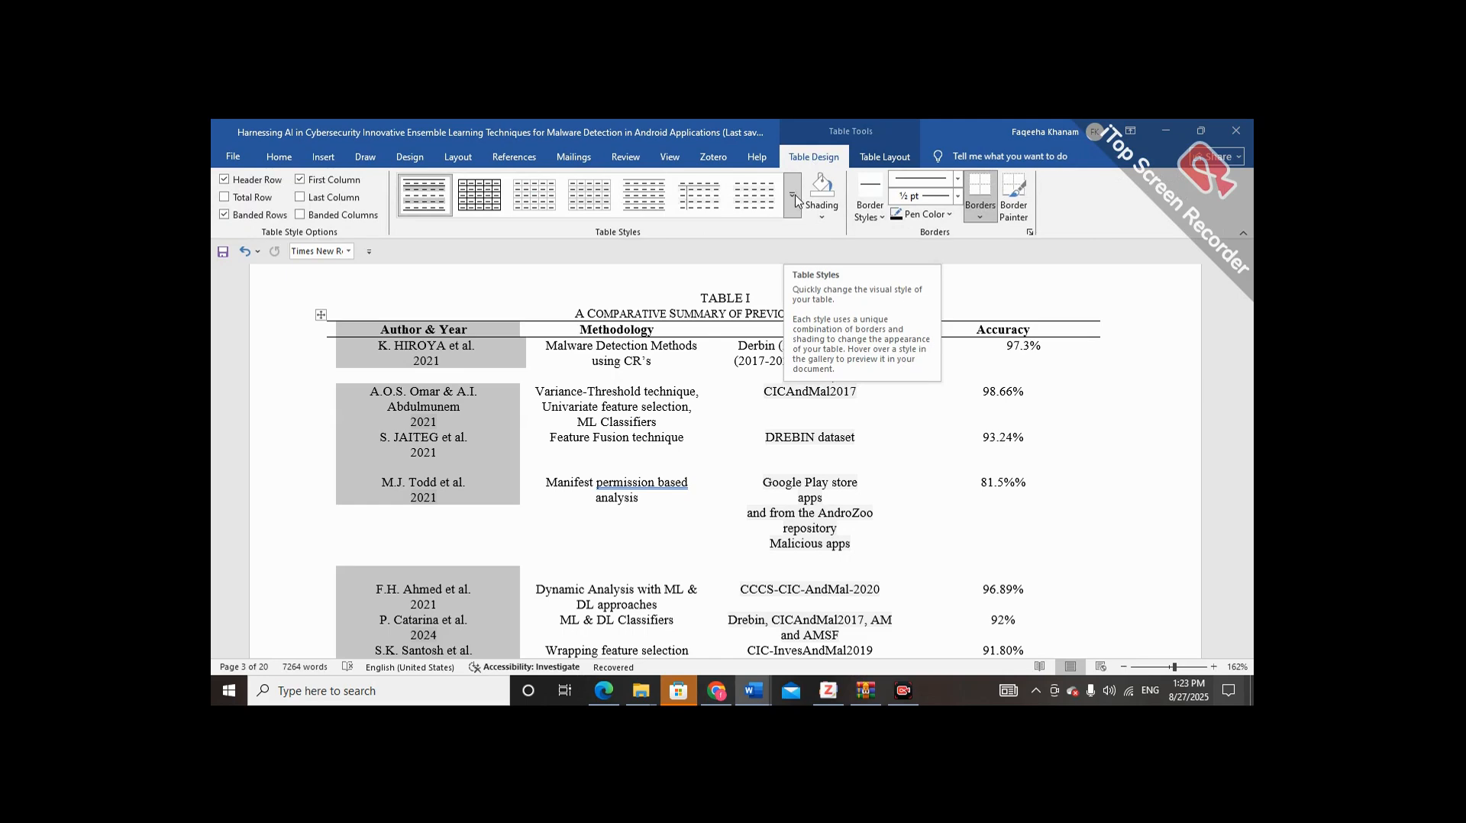
pyautogui.click(794, 195)
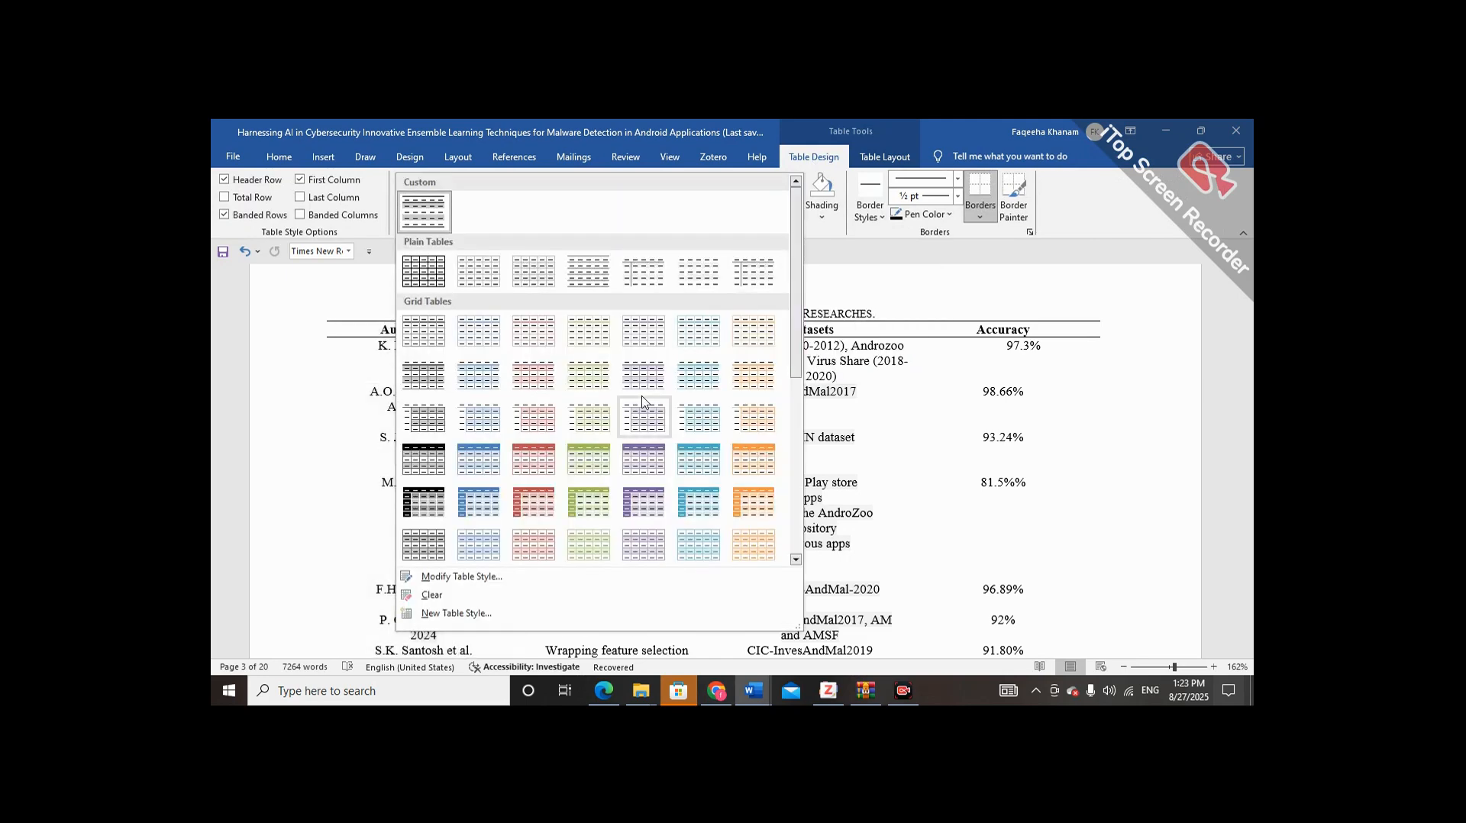
pyautogui.scroll(-3, 641, 403)
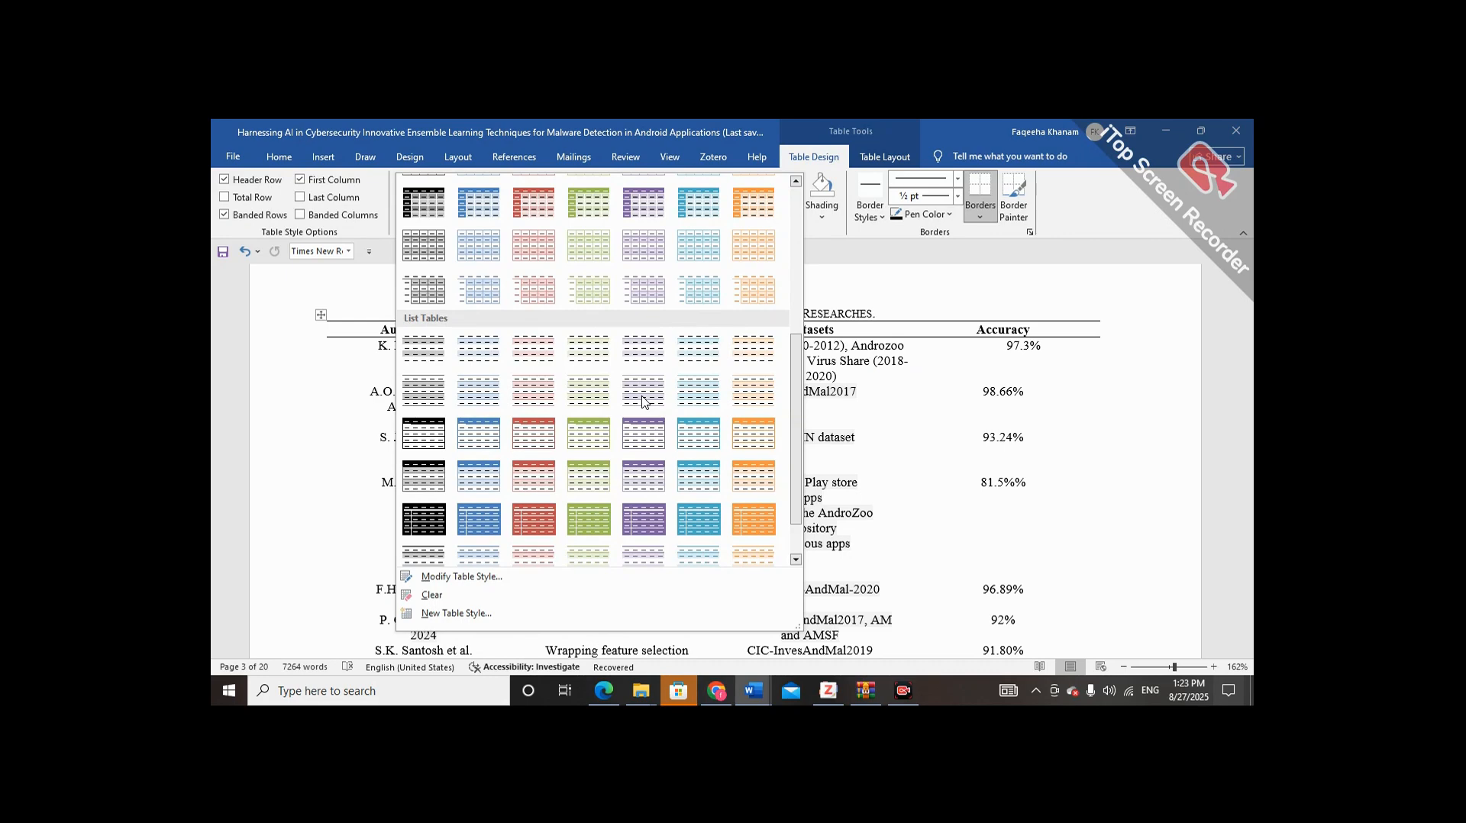
pyautogui.moveTo(798, 403); pyautogui.dragTo(800, 462)
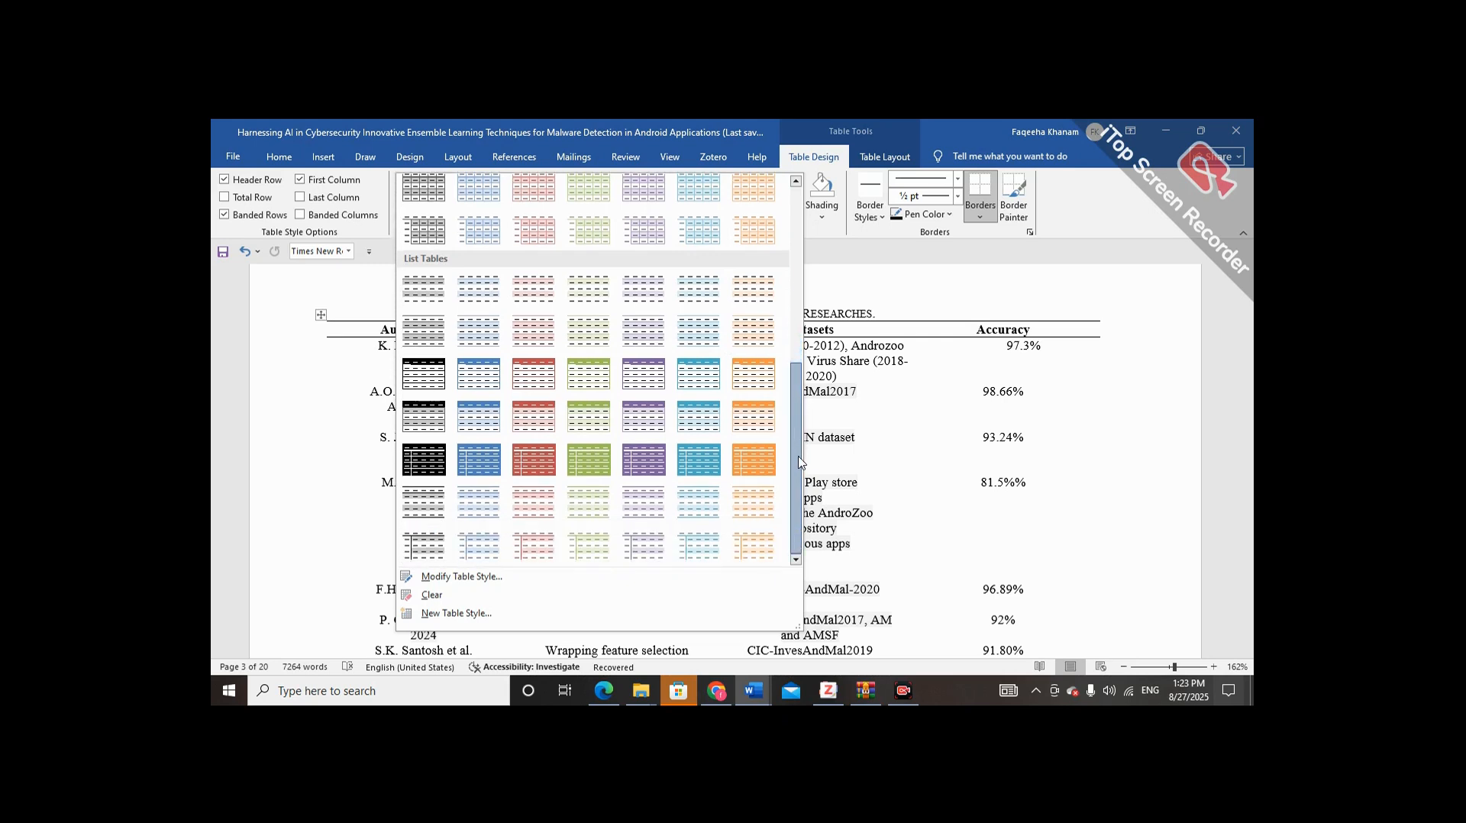
pyautogui.click(440, 500)
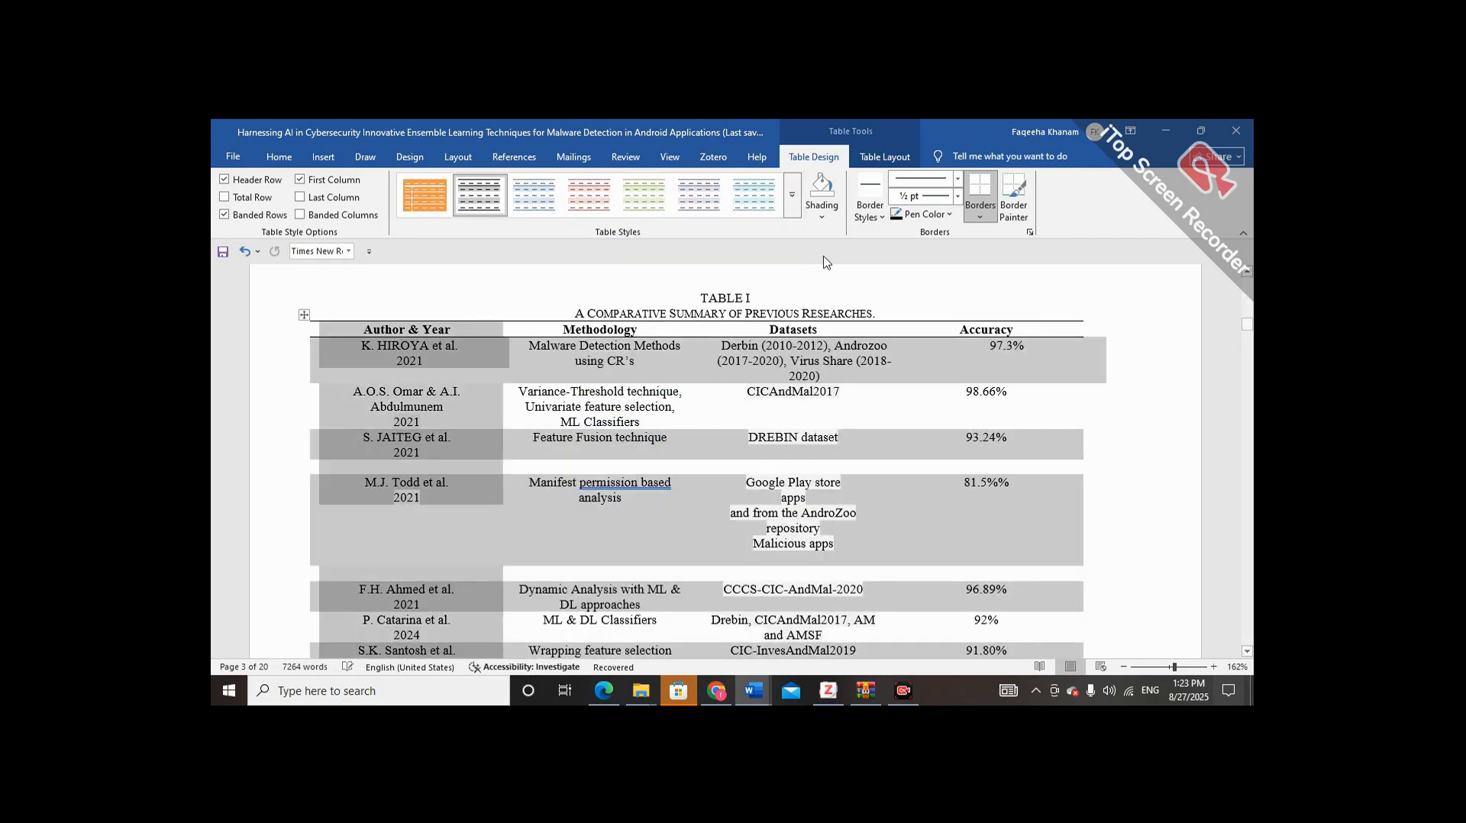
# - Set the shading of the table's Author & Year column to No Color
pyautogui.click(830, 214)
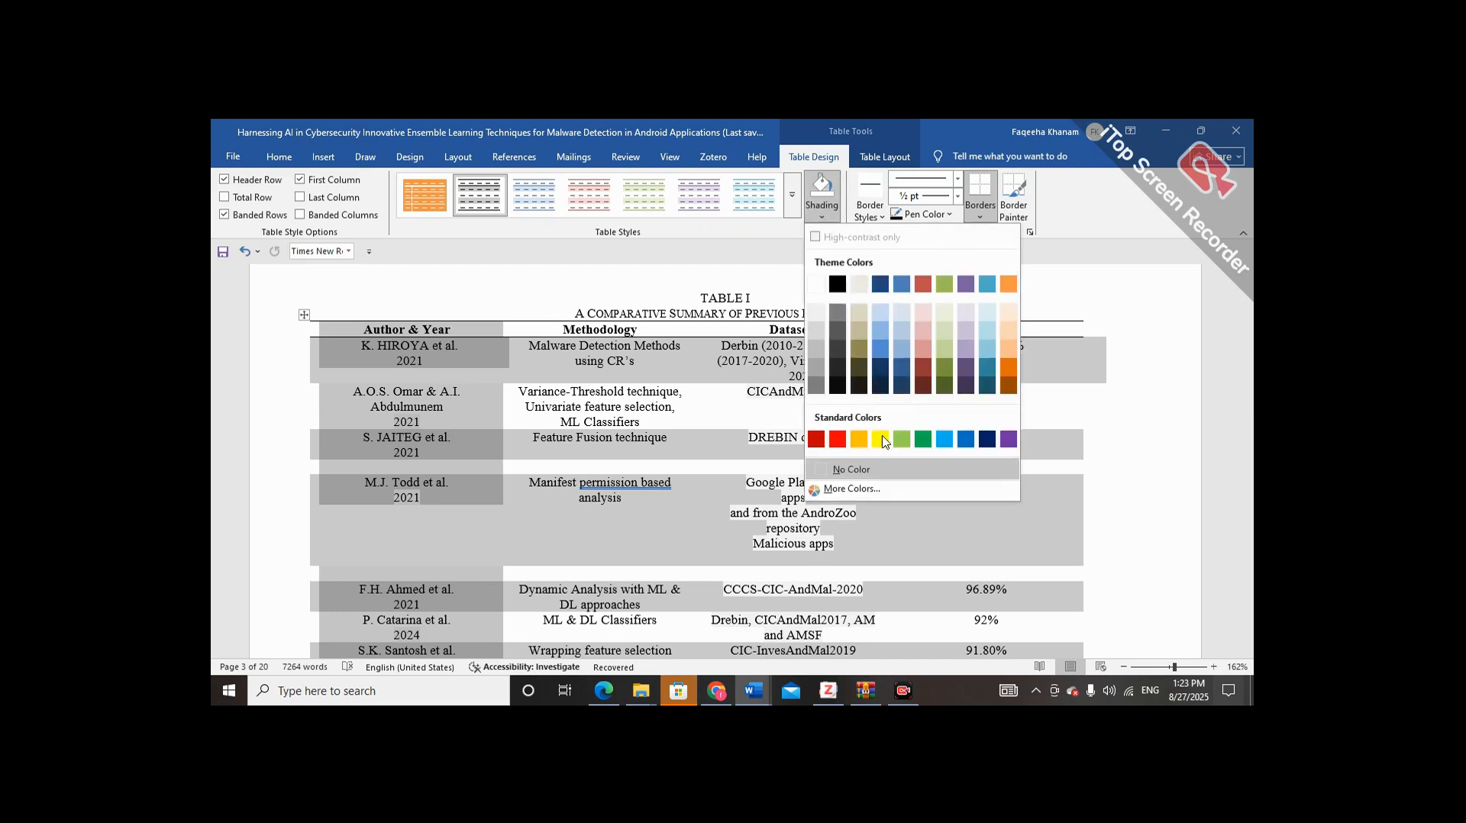
pyautogui.click(883, 473)
pyautogui.hotkey('ctrl', 'z')
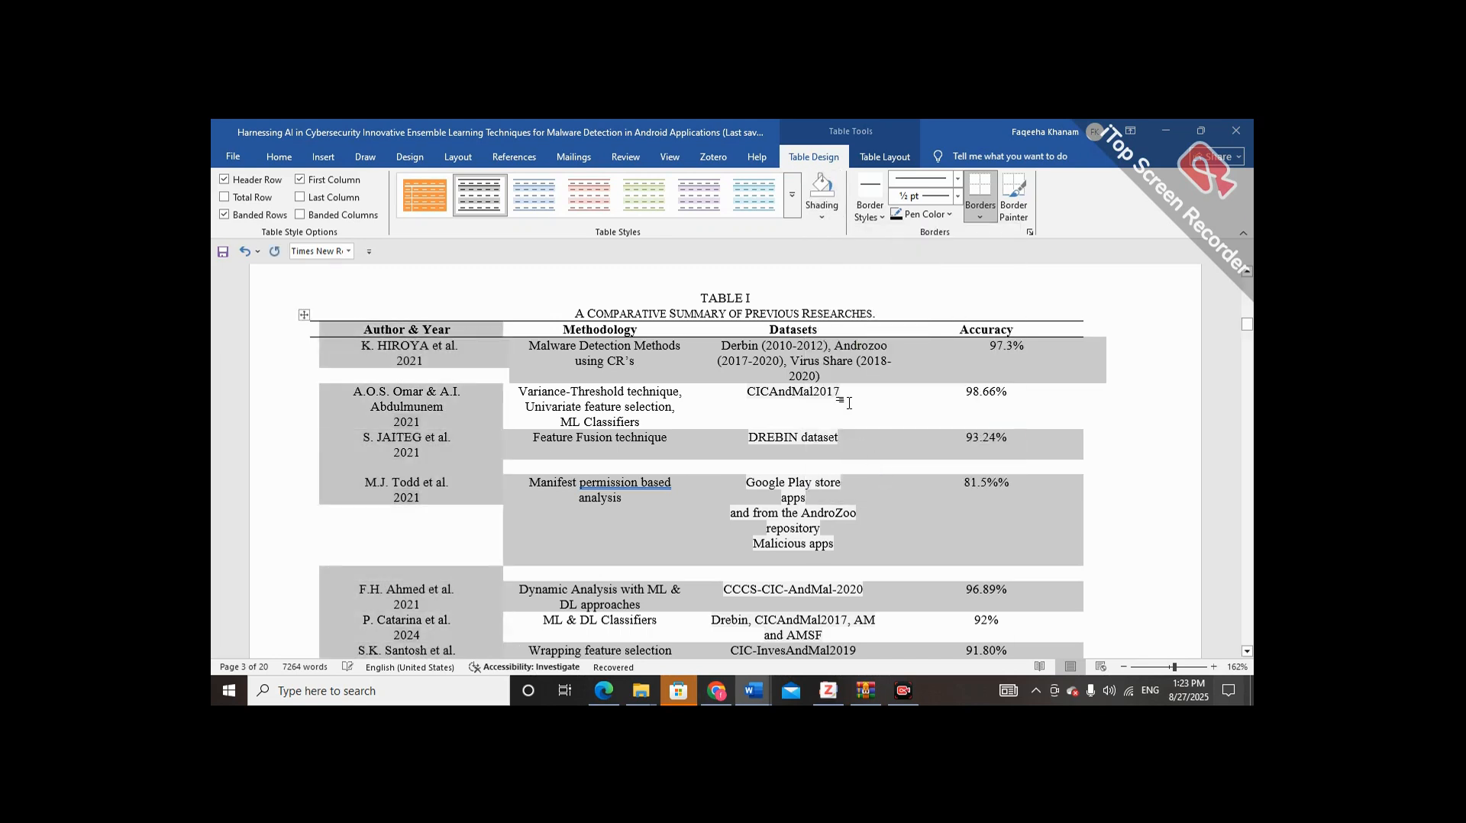
# - Set the paragraph shading of the "TABLE I" label line to No Color
pyautogui.click(925, 300)
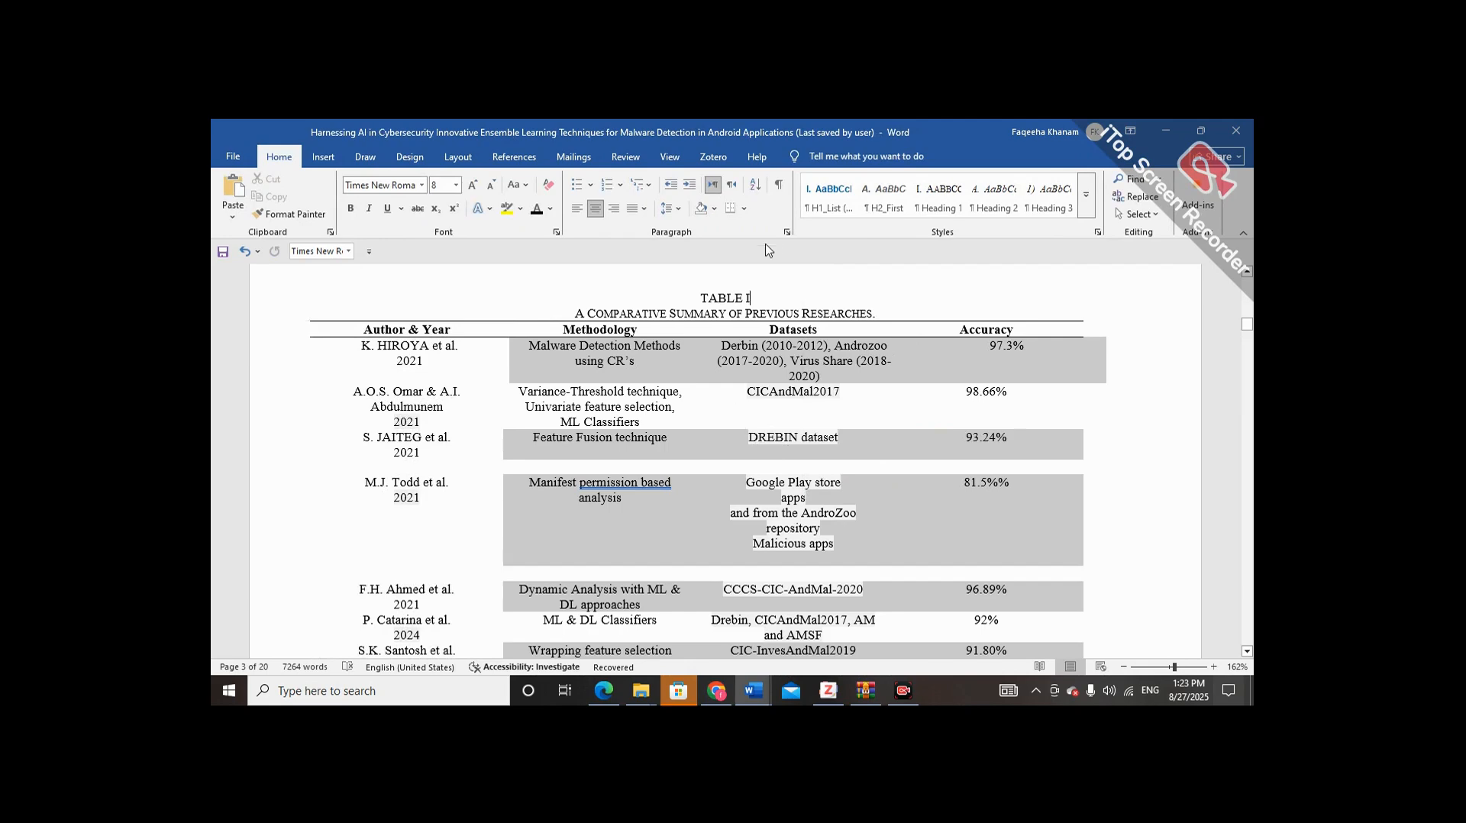
pyautogui.click(714, 209)
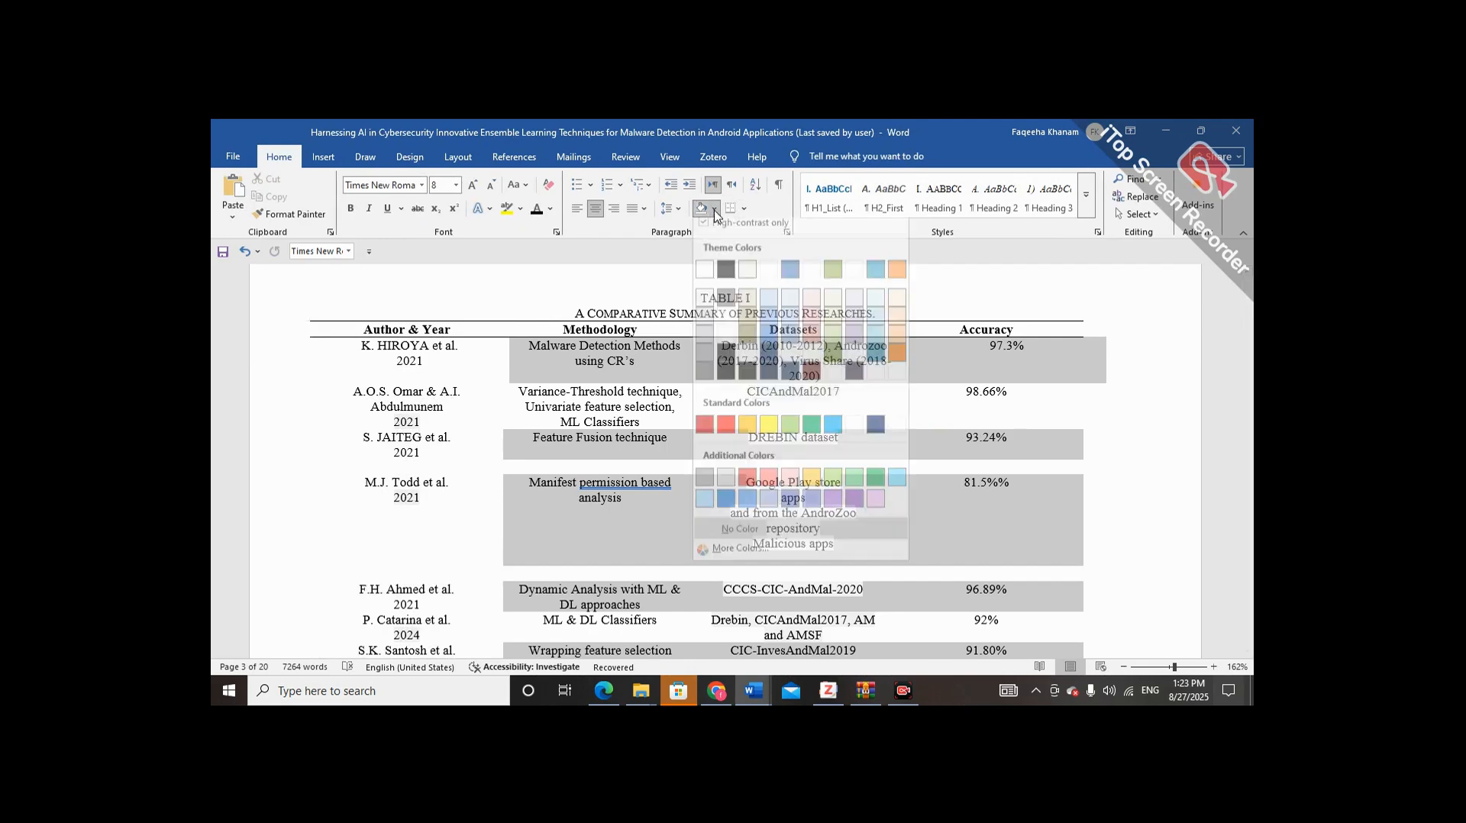
pyautogui.click(771, 538)
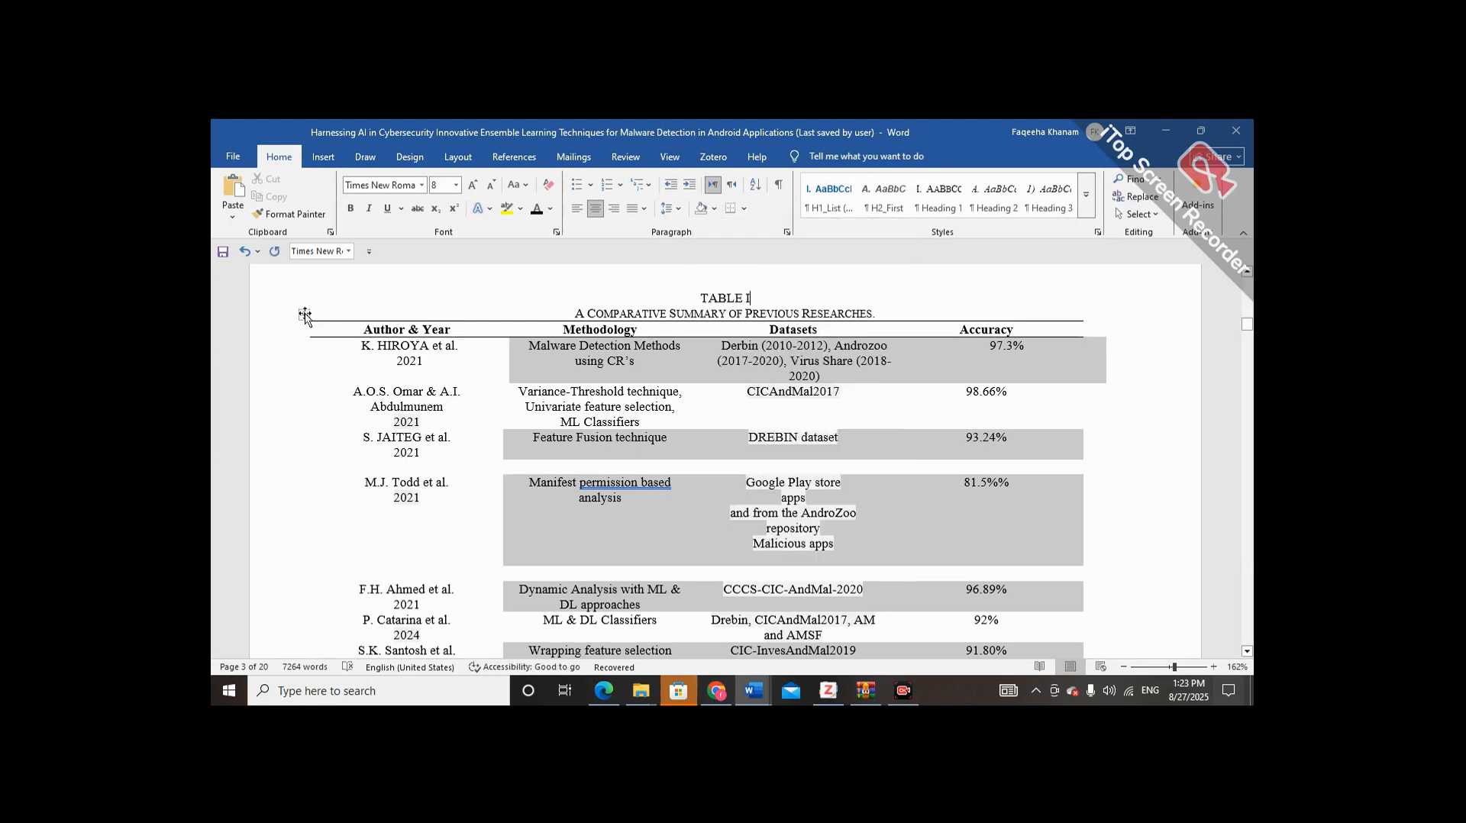
# - Set the shading of the entire comparison table to No Color
pyautogui.click(304, 314)
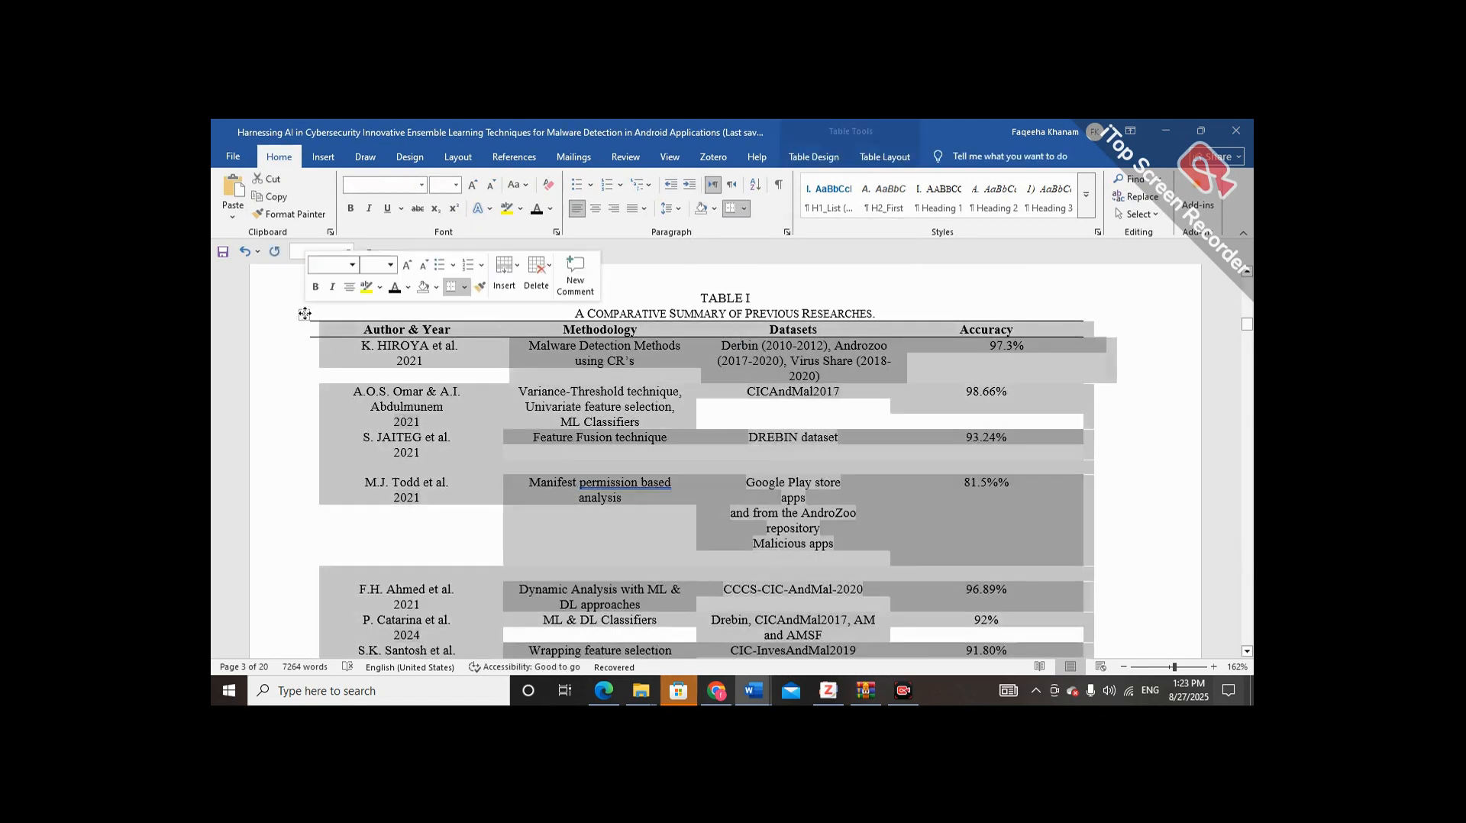
pyautogui.click(714, 208)
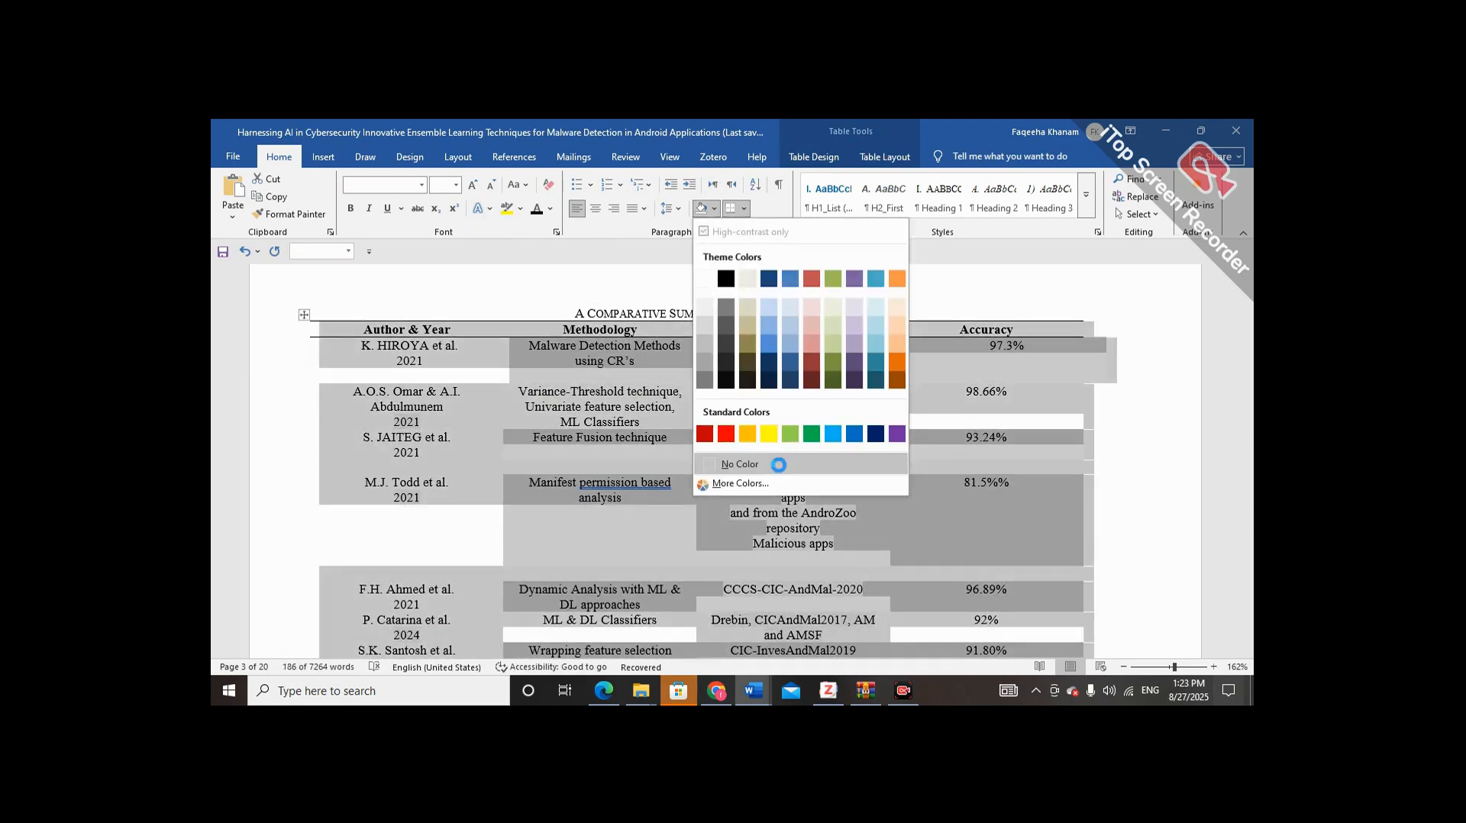
pyautogui.click(783, 464)
pyautogui.click(1057, 375)
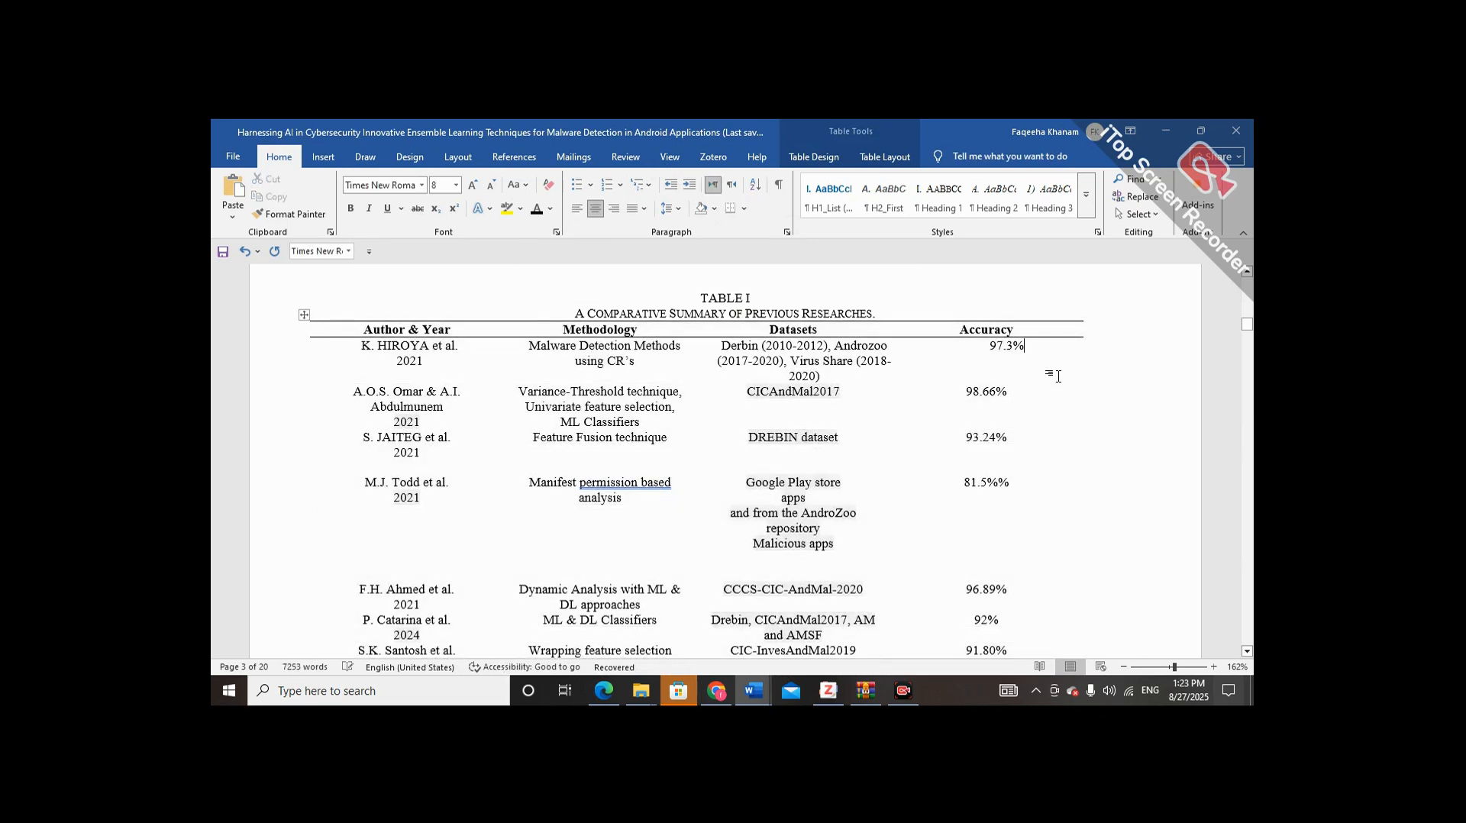
# - Examine the comparison table's column headings, the author and methodology entries, and the "TABLE I" caption
pyautogui.scroll(-1, 1057, 376)
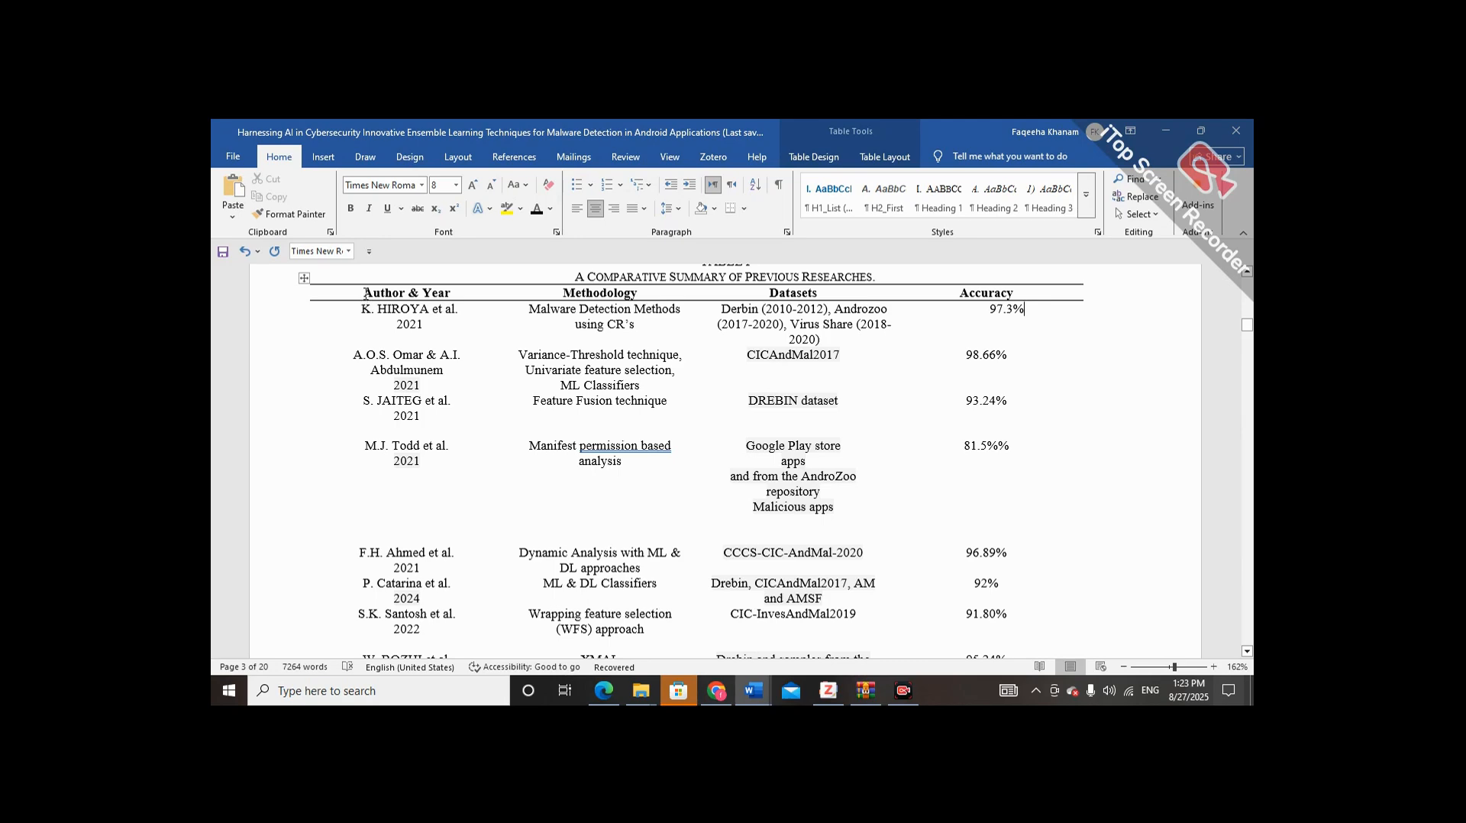
pyautogui.moveTo(366, 292); pyautogui.dragTo(441, 297)
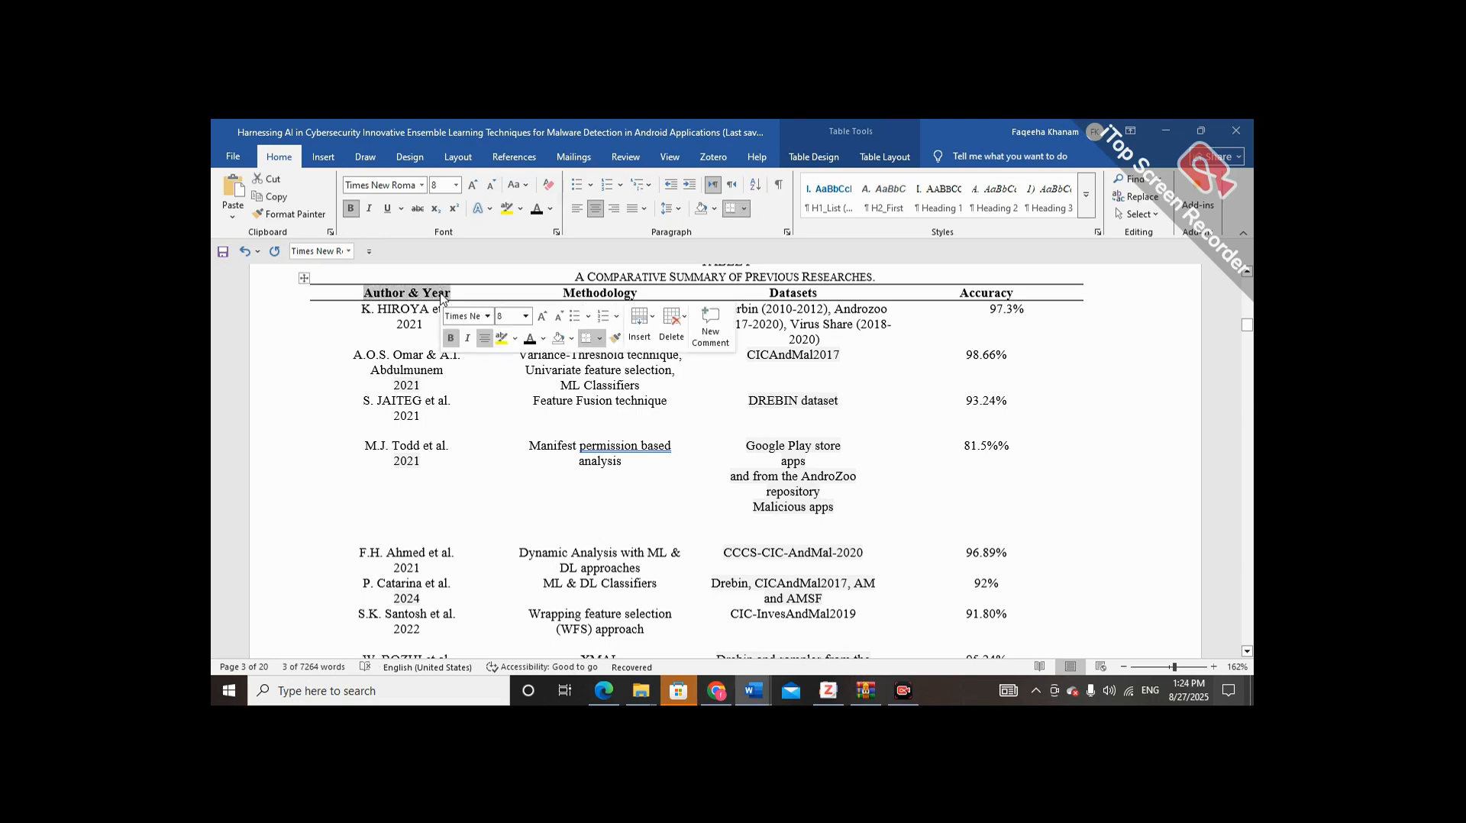
pyautogui.click(566, 283)
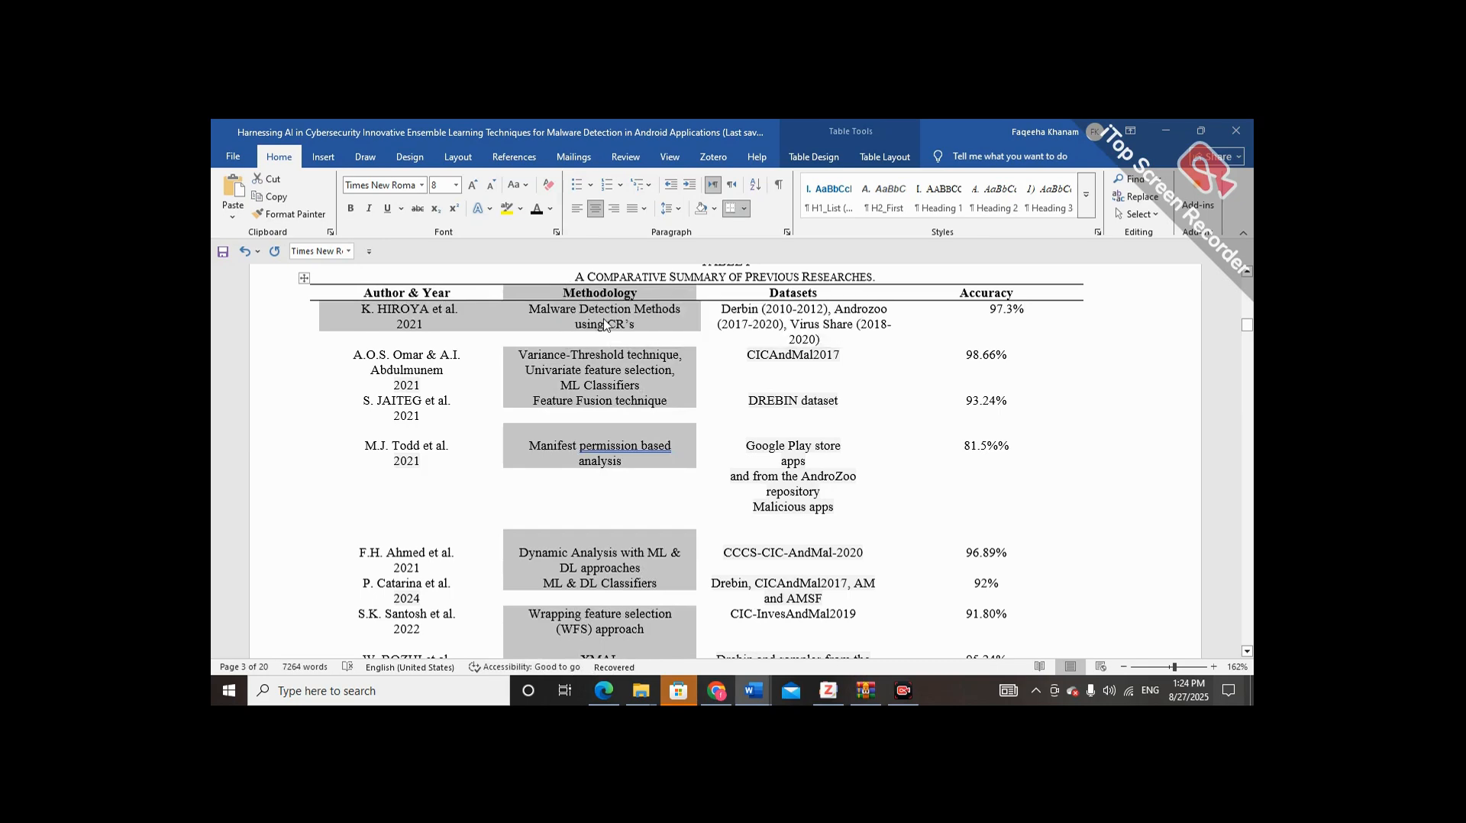
pyautogui.doubleClick(603, 327)
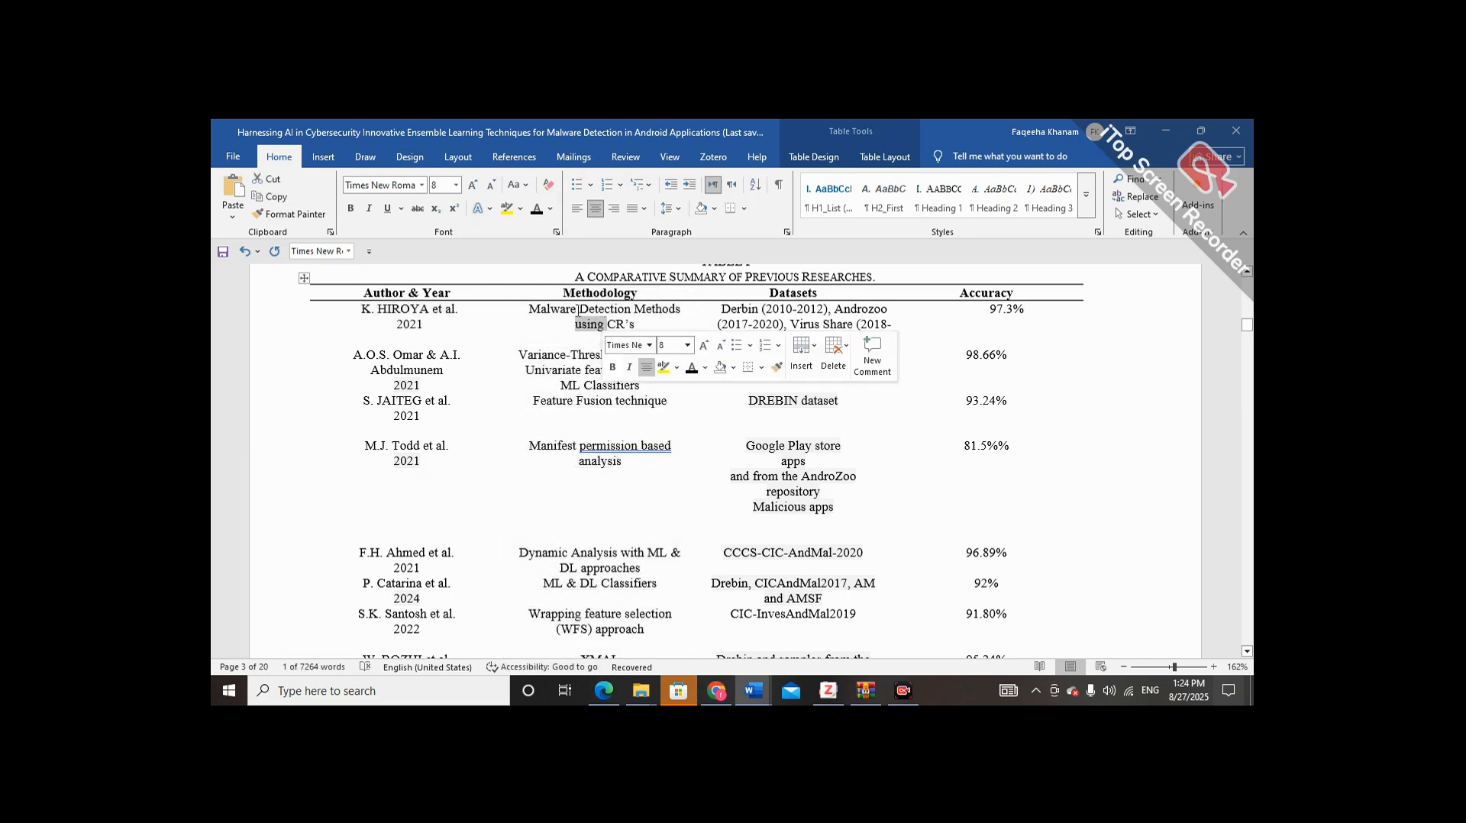
pyautogui.moveTo(565, 291); pyautogui.dragTo(633, 294)
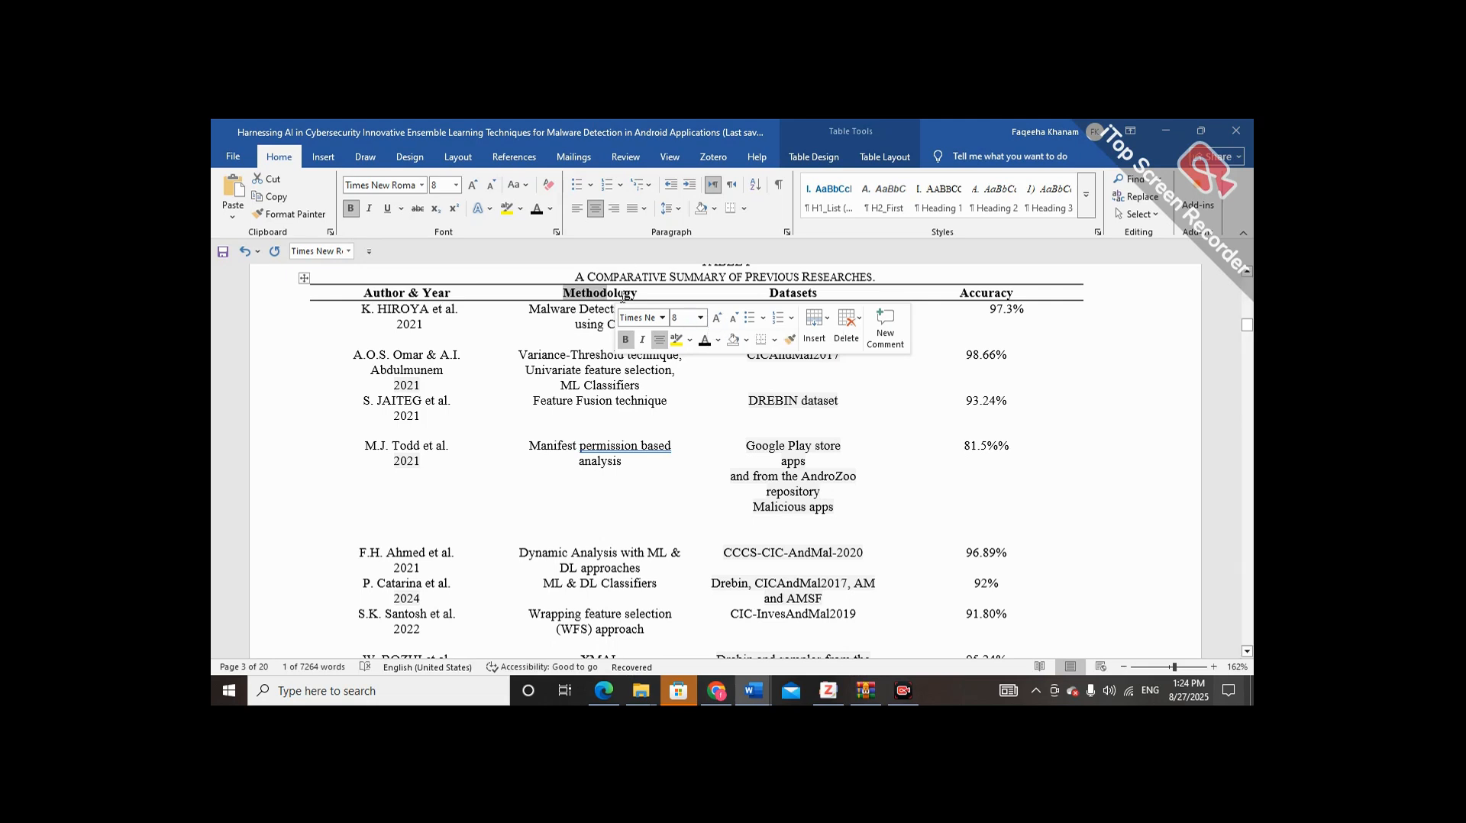
pyautogui.click(586, 337)
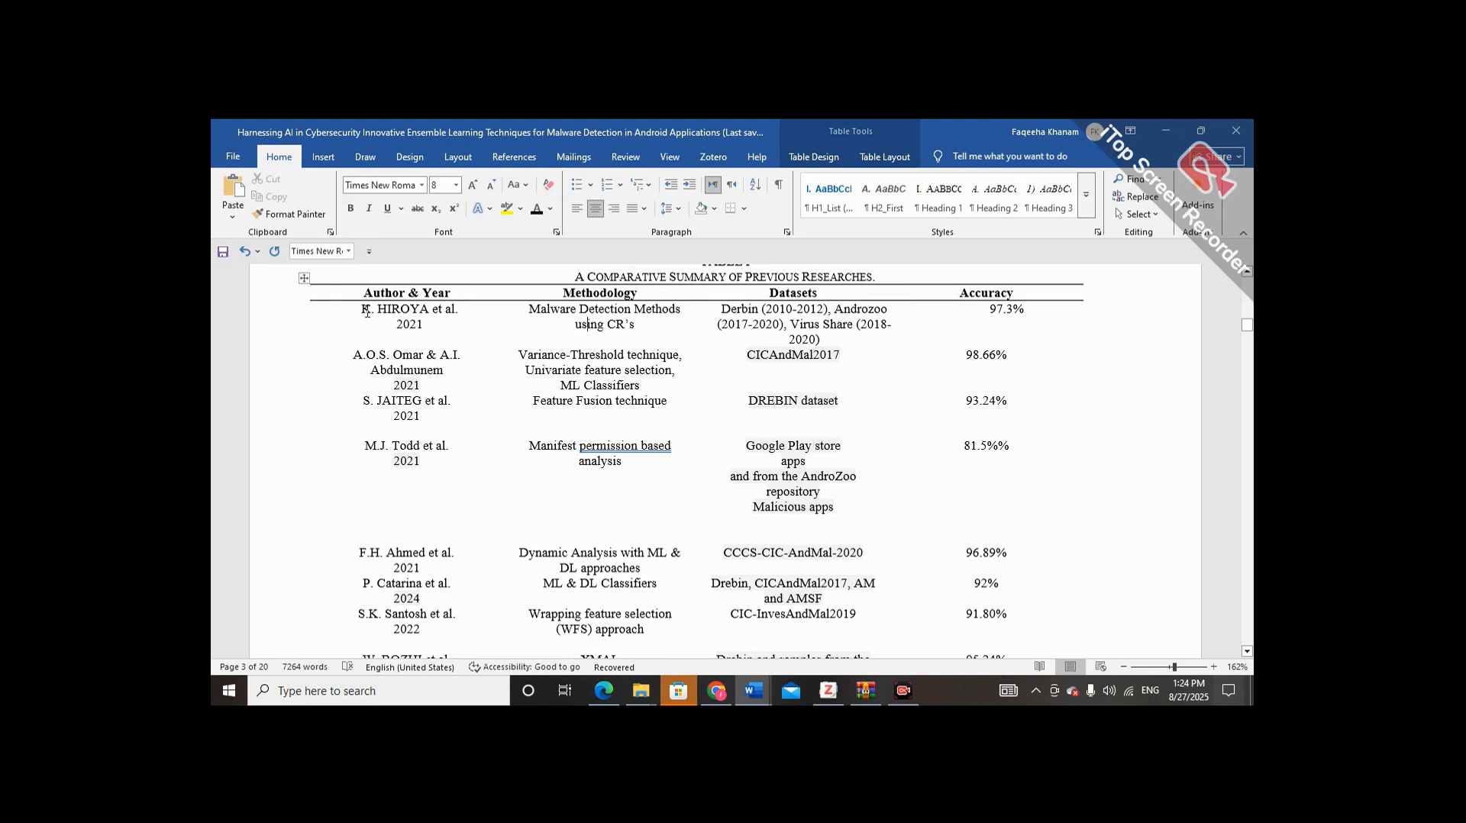
pyautogui.moveTo(371, 309); pyautogui.dragTo(425, 315)
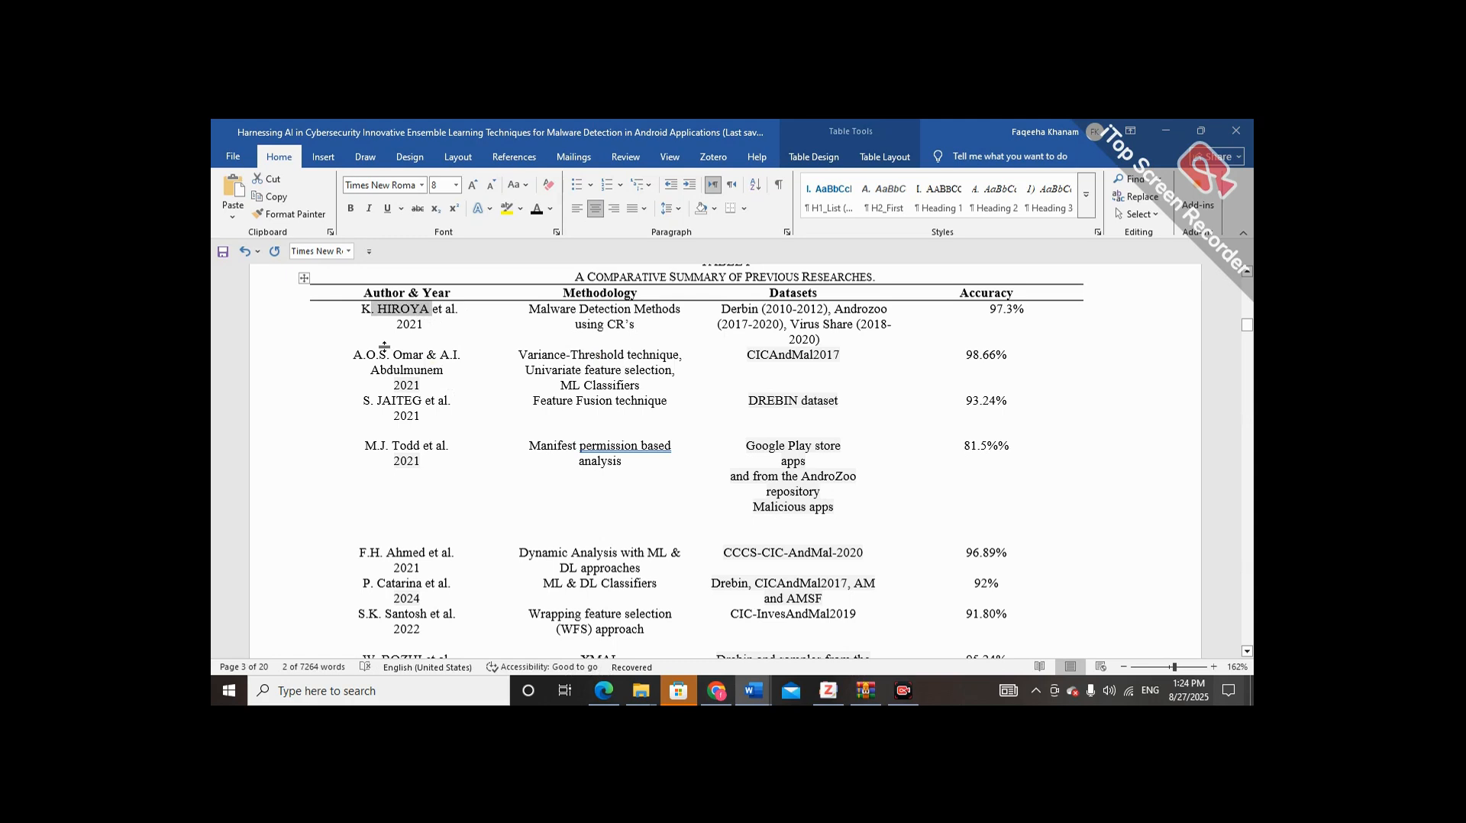
pyautogui.scroll(-3, 384, 346)
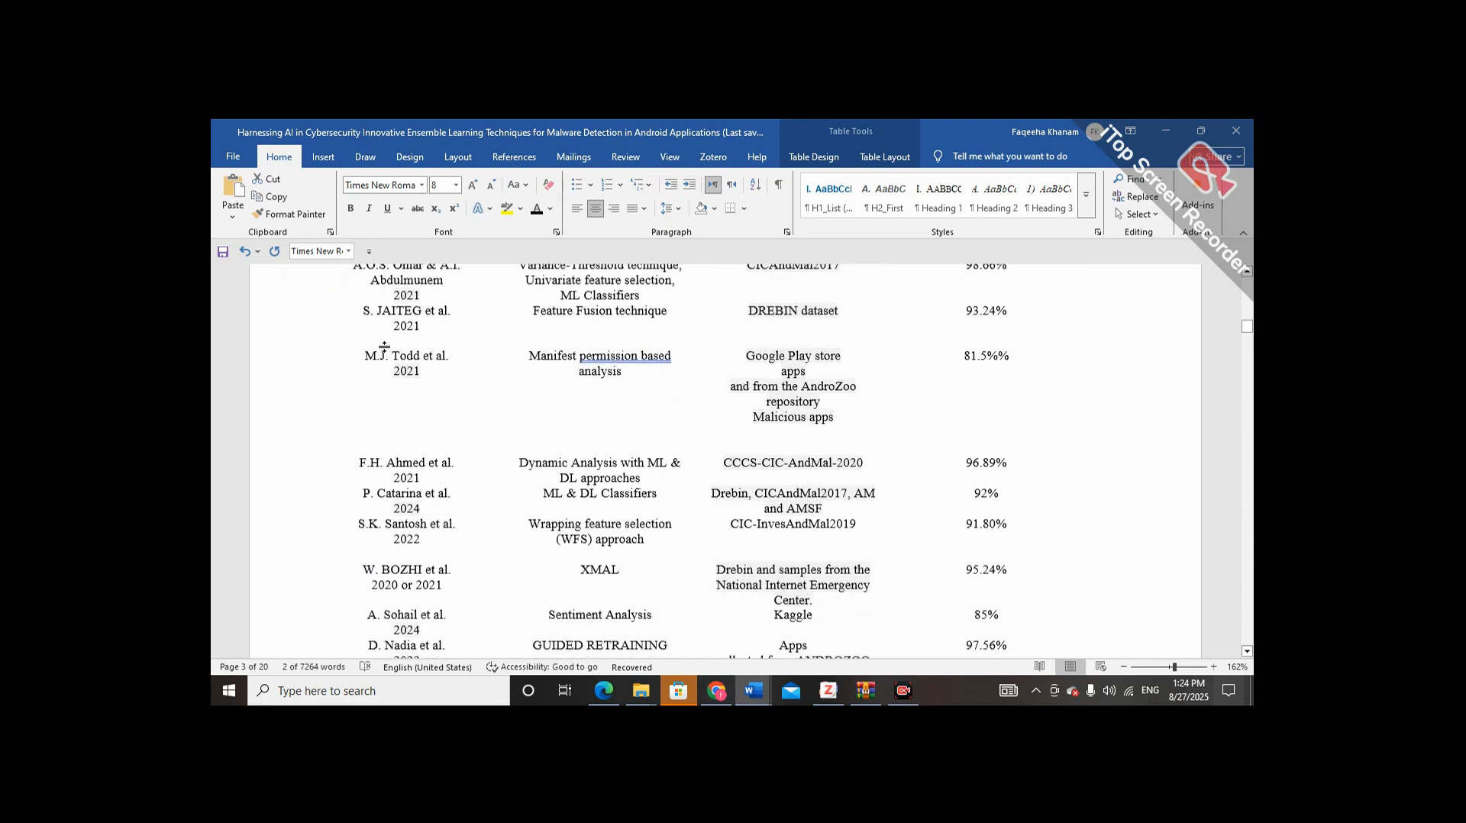
pyautogui.scroll(4, 384, 346)
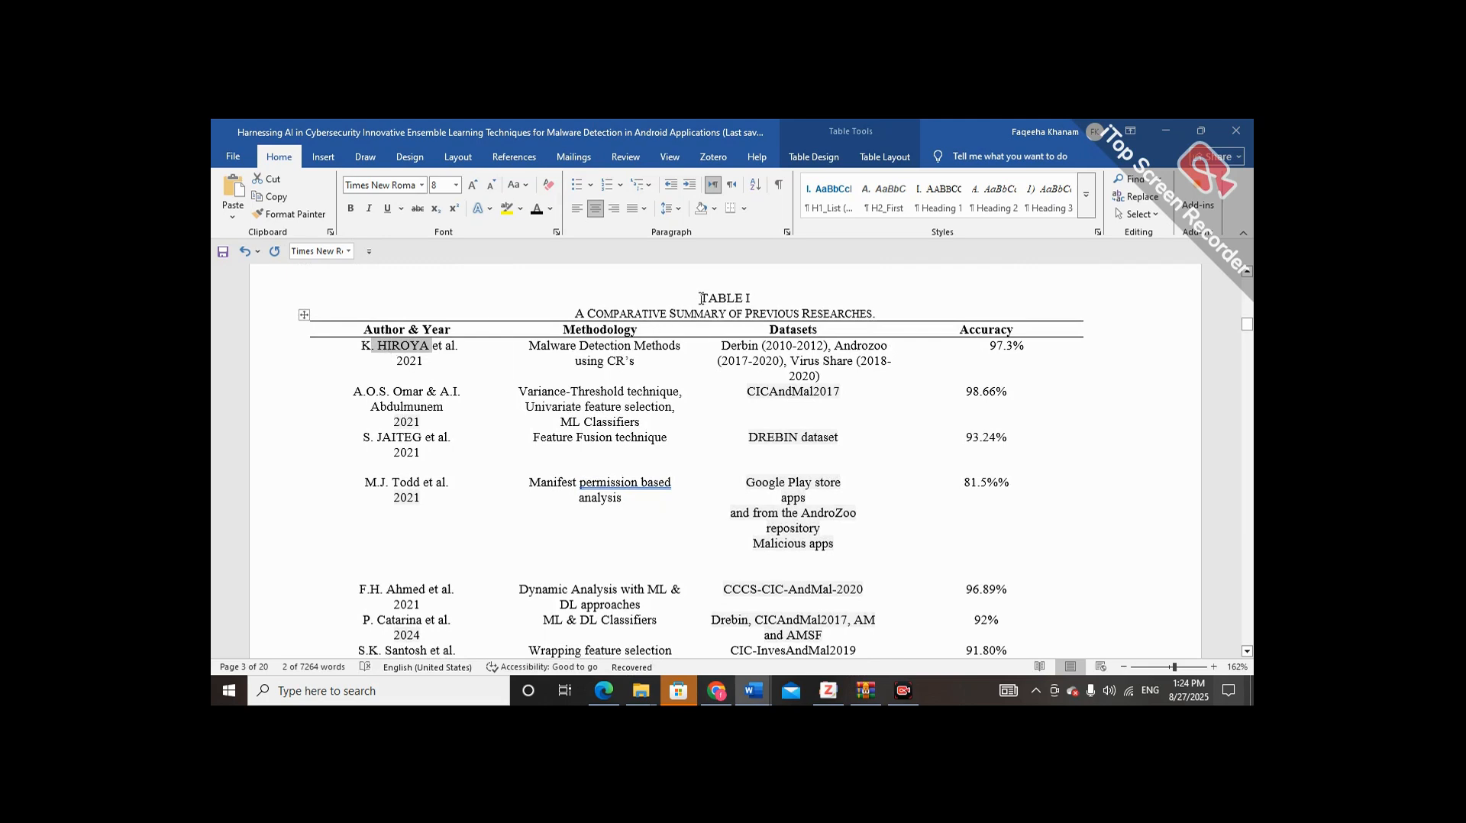
pyautogui.moveTo(701, 299); pyautogui.dragTo(729, 316)
pyautogui.click(729, 316)
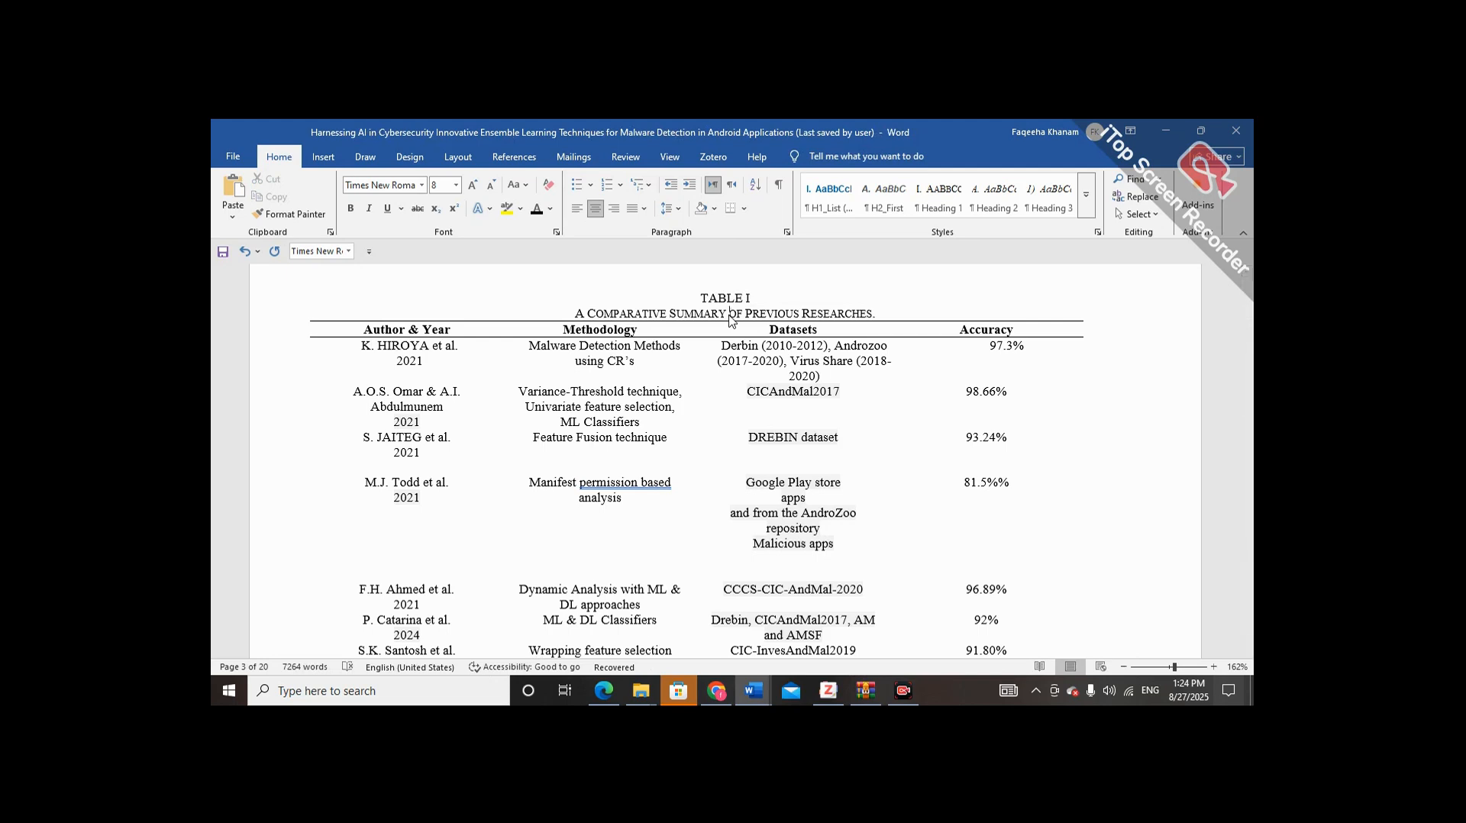
pyautogui.click(656, 377)
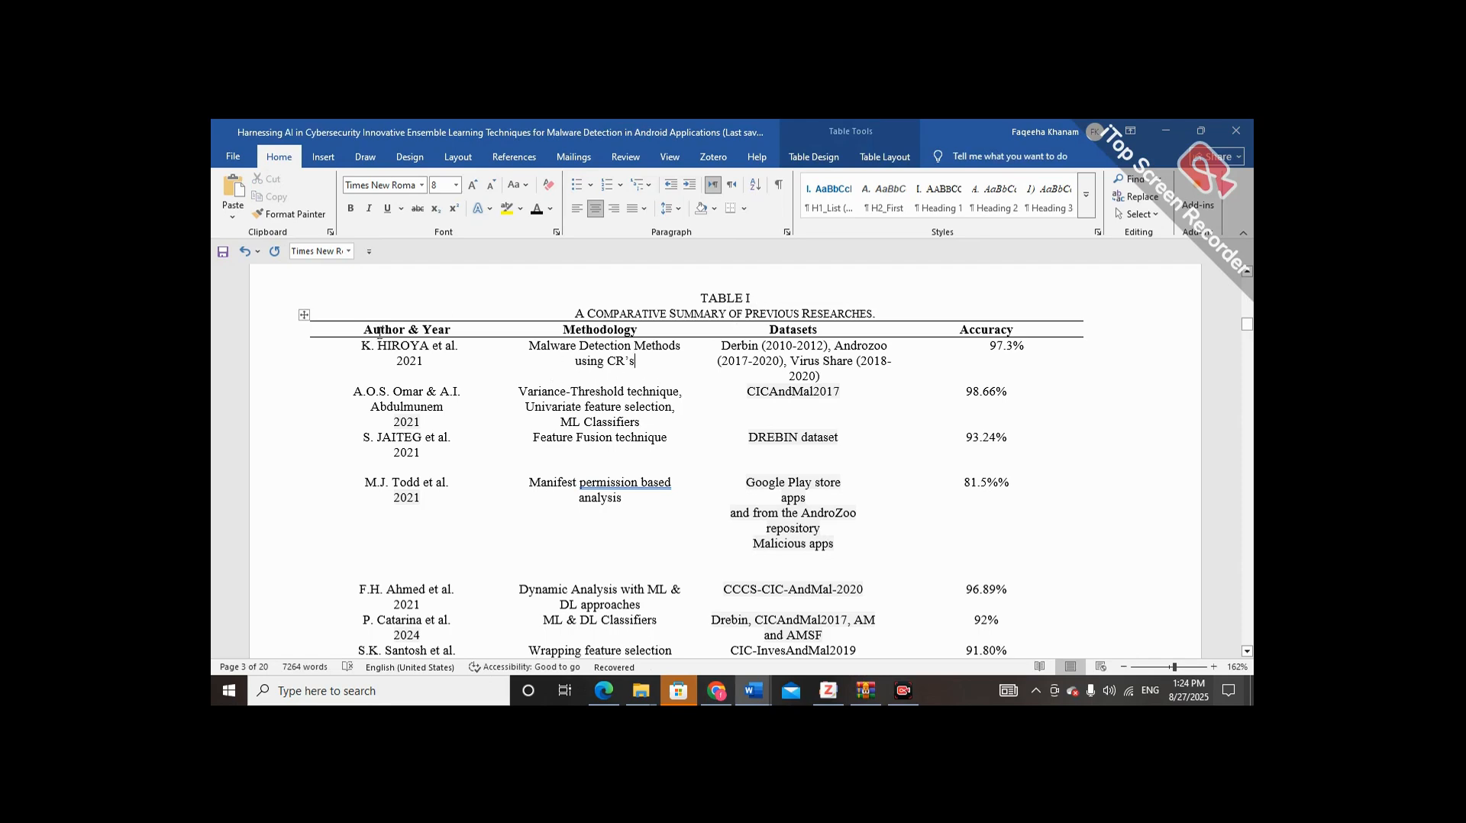
# - Center the entire comparison table on the page
pyautogui.click(304, 314)
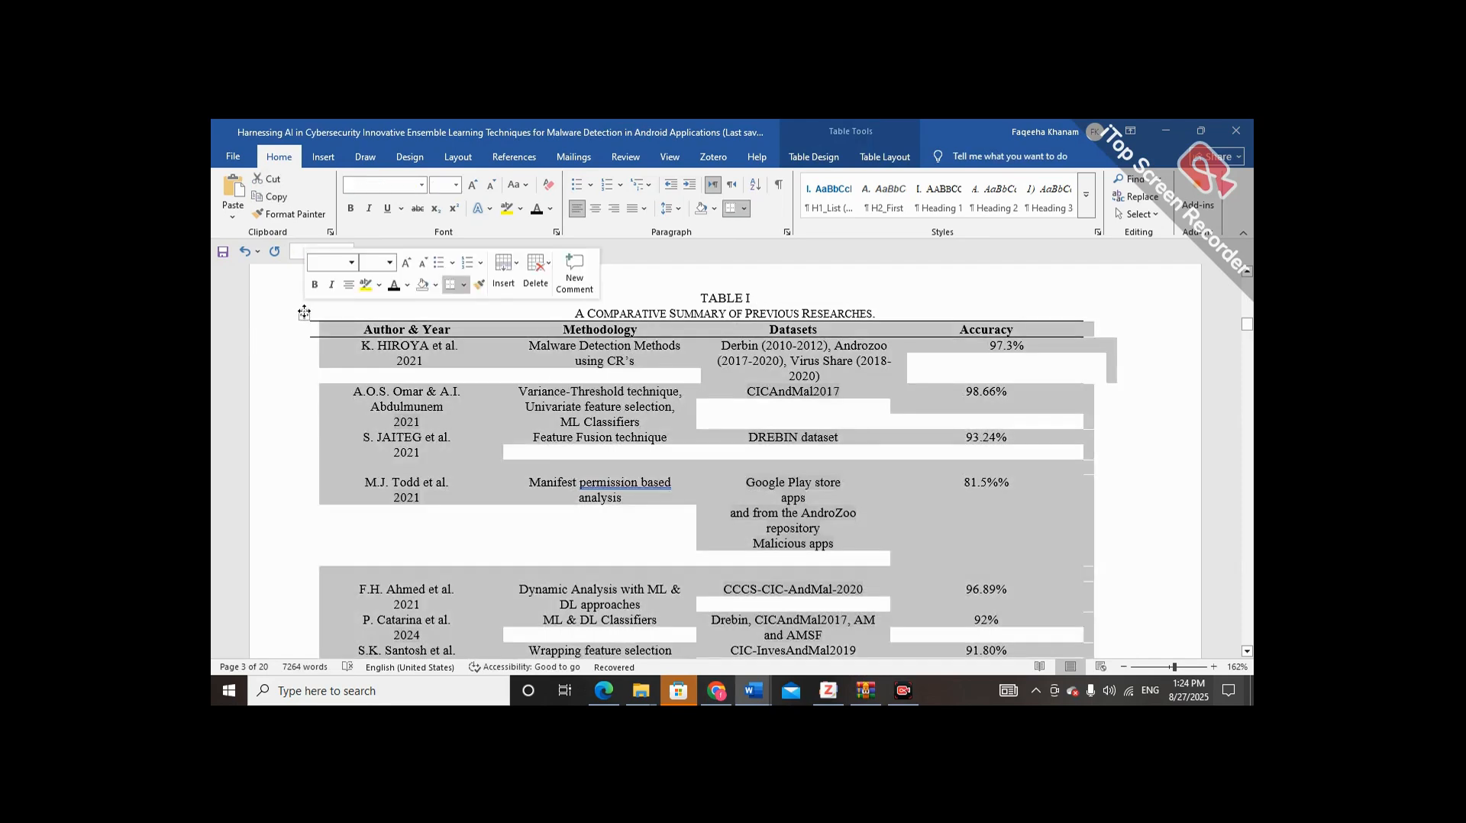
pyautogui.click(595, 207)
pyautogui.click(559, 296)
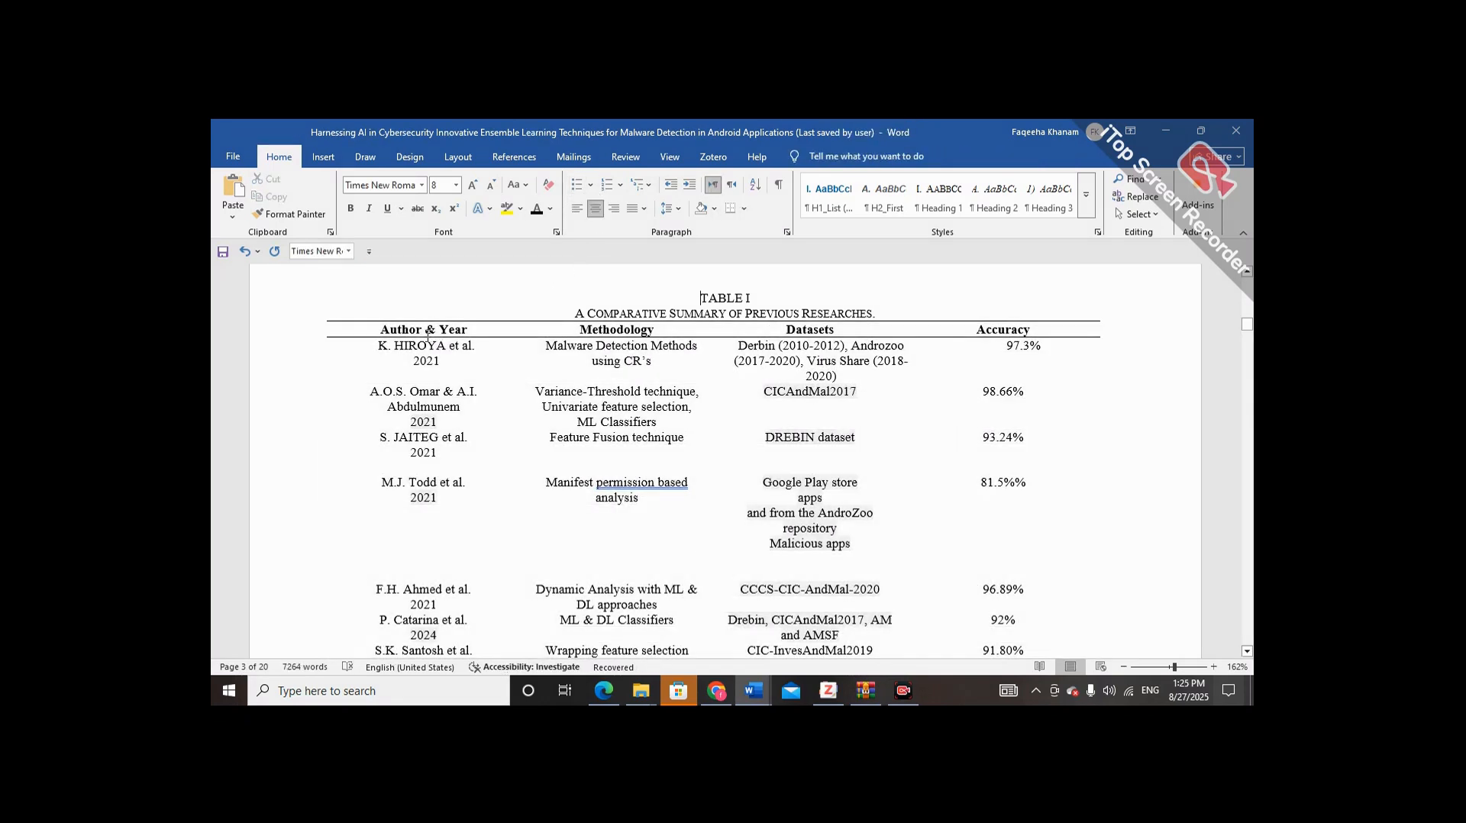
# - Review the "Author & Year" column heading and the cited paragraphs above the comparison table
pyautogui.click(381, 330)
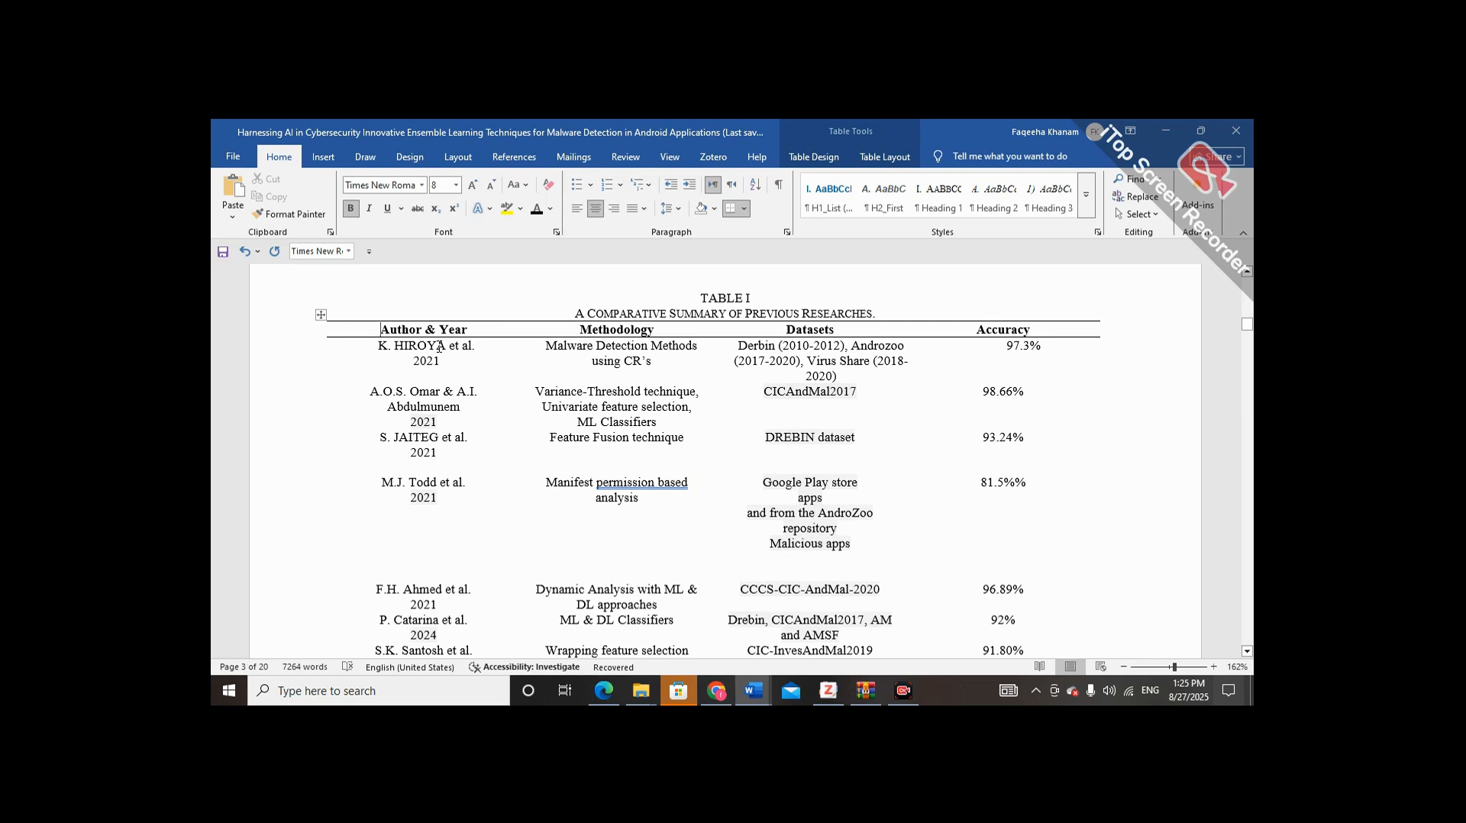
pyautogui.moveTo(384, 329); pyautogui.dragTo(467, 329)
pyautogui.click(472, 328)
pyautogui.scroll(5, 913, 567)
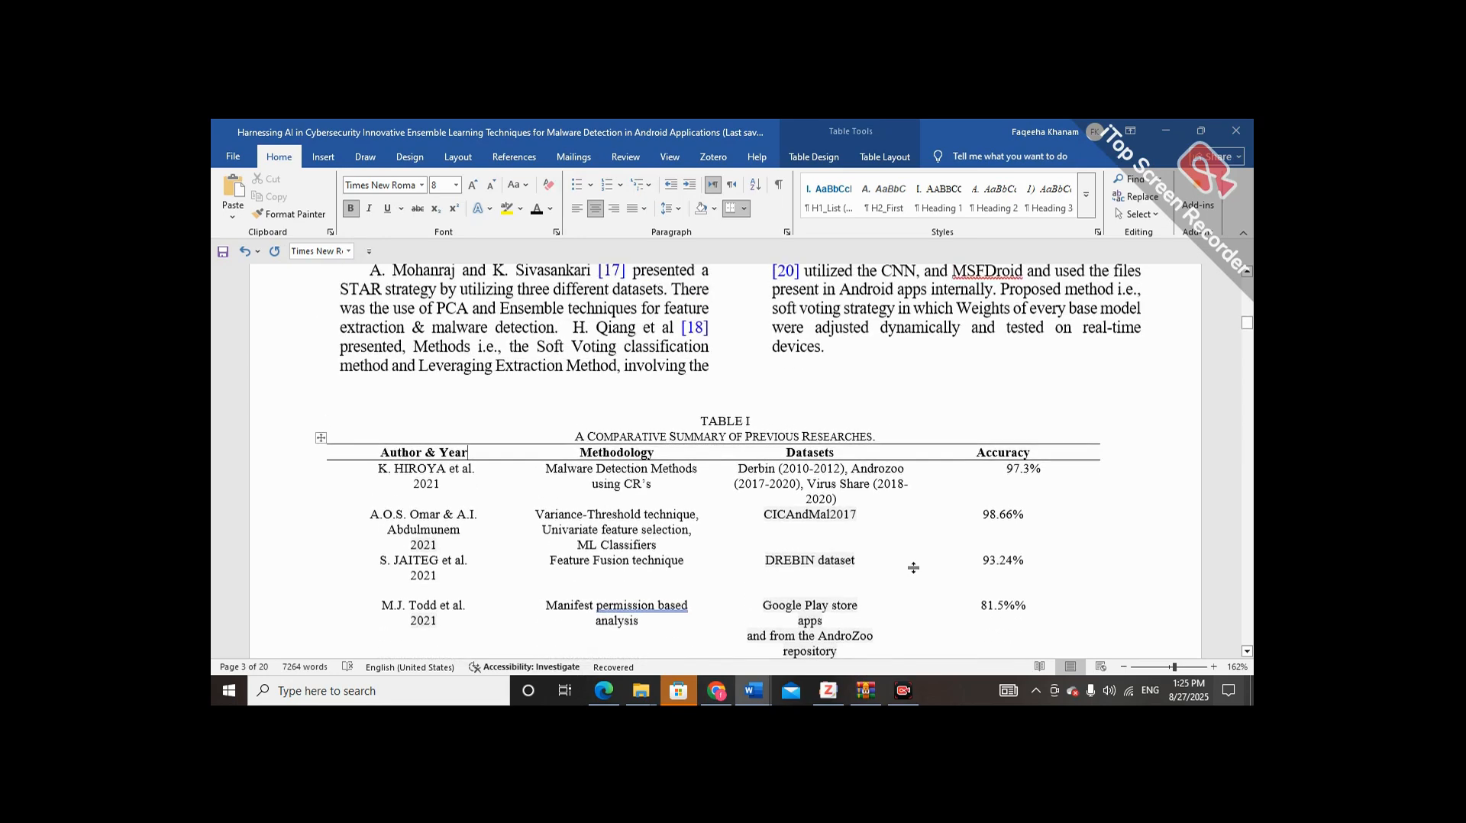
pyautogui.scroll(12, 913, 567)
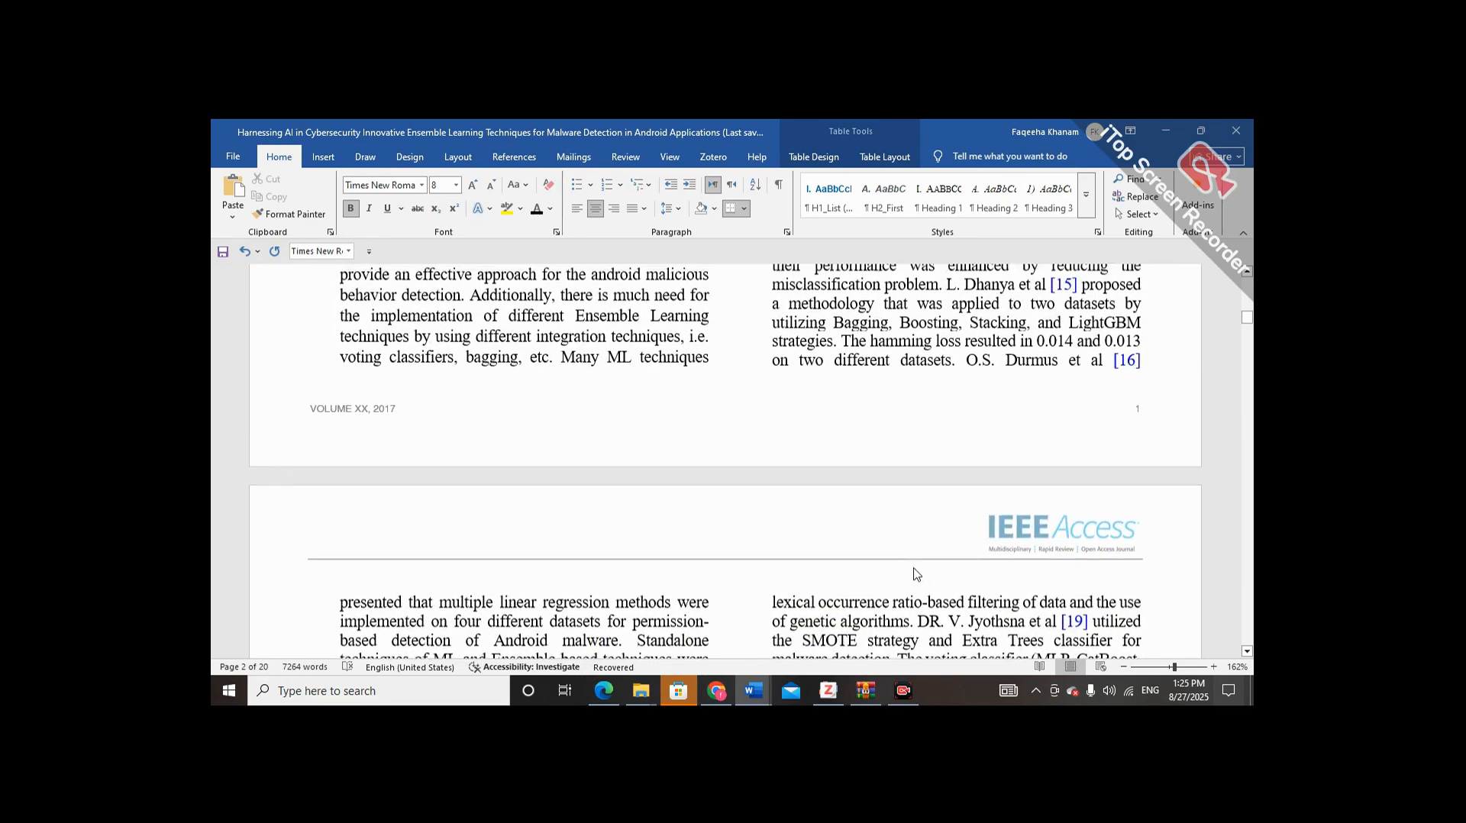
pyautogui.scroll(1, 915, 568)
pyautogui.scroll(3, 914, 568)
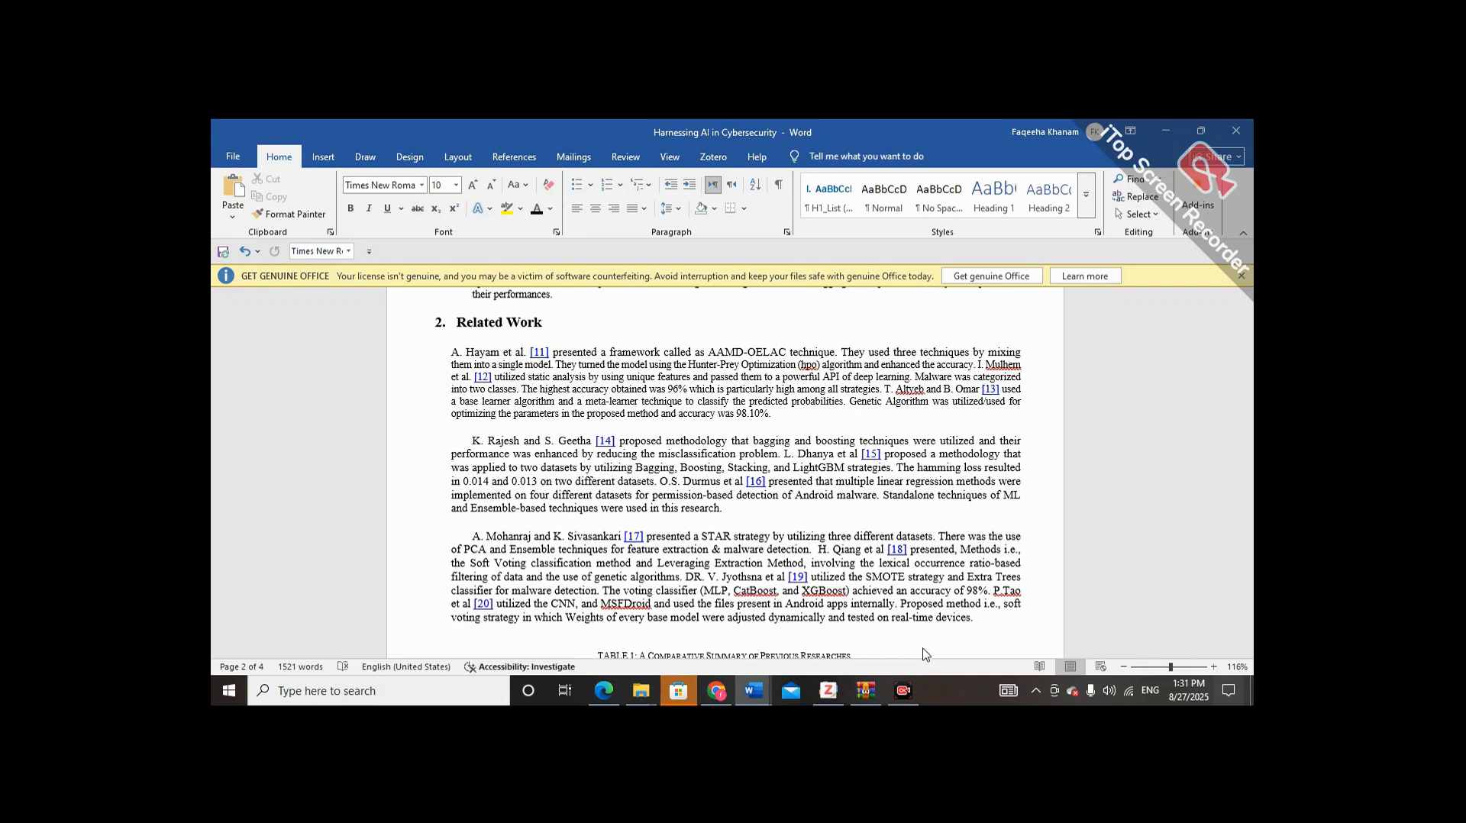
# - Examine the numbering, font and size of the "Related Work" heading in the single-column version of the paper
pyautogui.click(744, 429)
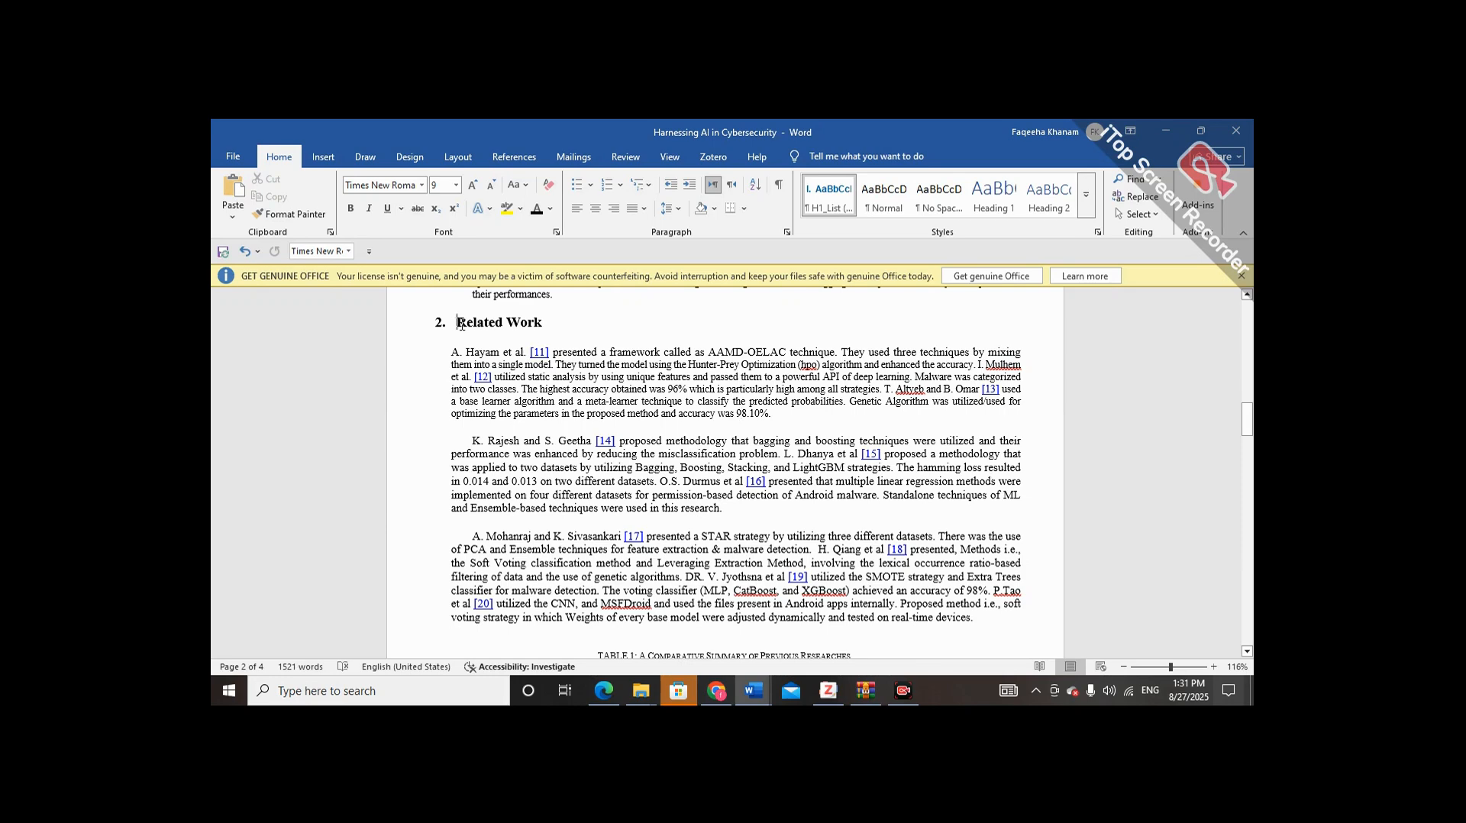
pyautogui.moveTo(455, 323); pyautogui.dragTo(477, 324)
pyautogui.click(523, 325)
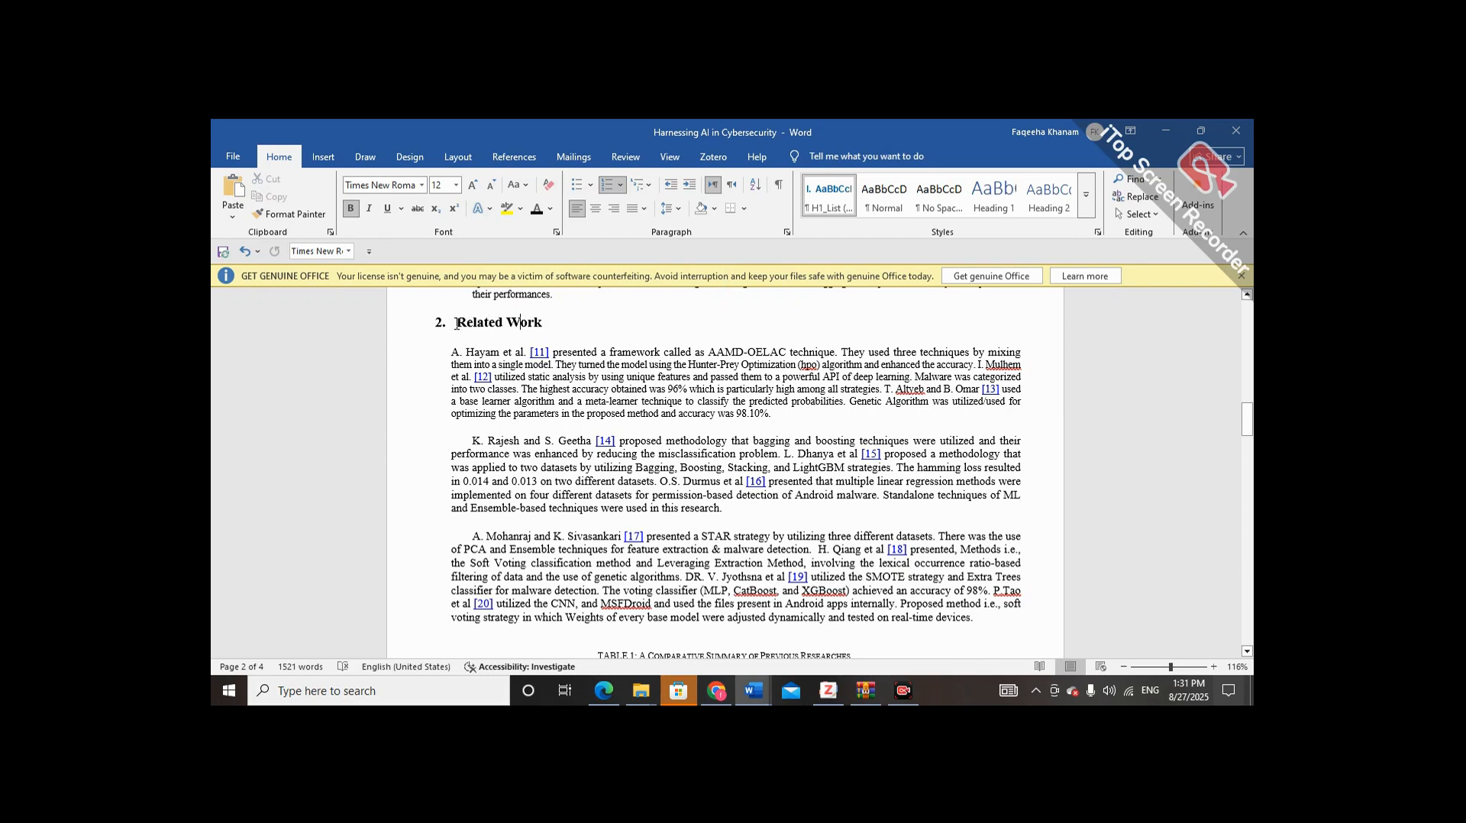
pyautogui.moveTo(457, 324); pyautogui.dragTo(554, 323)
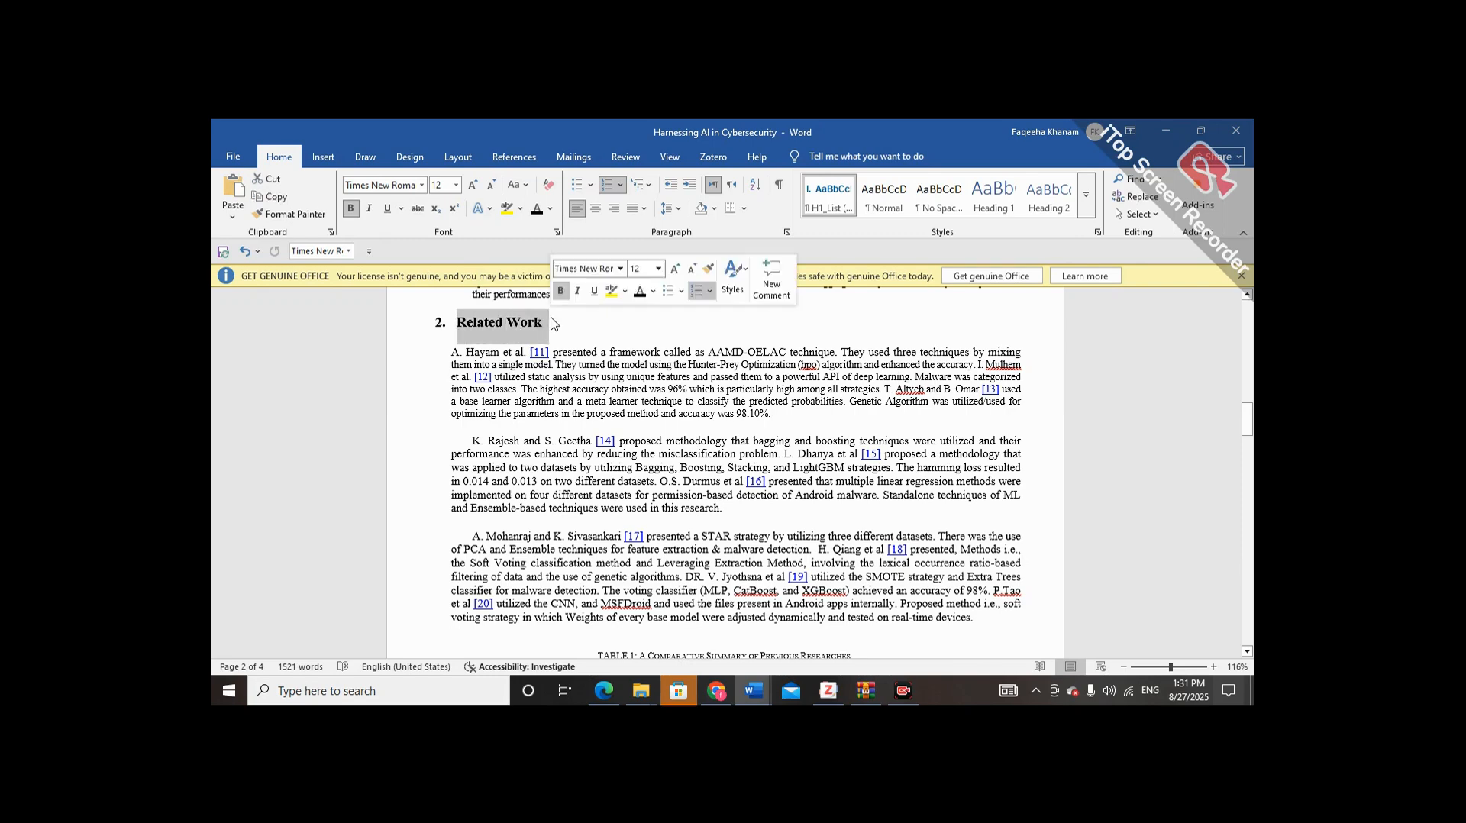
pyautogui.click(437, 324)
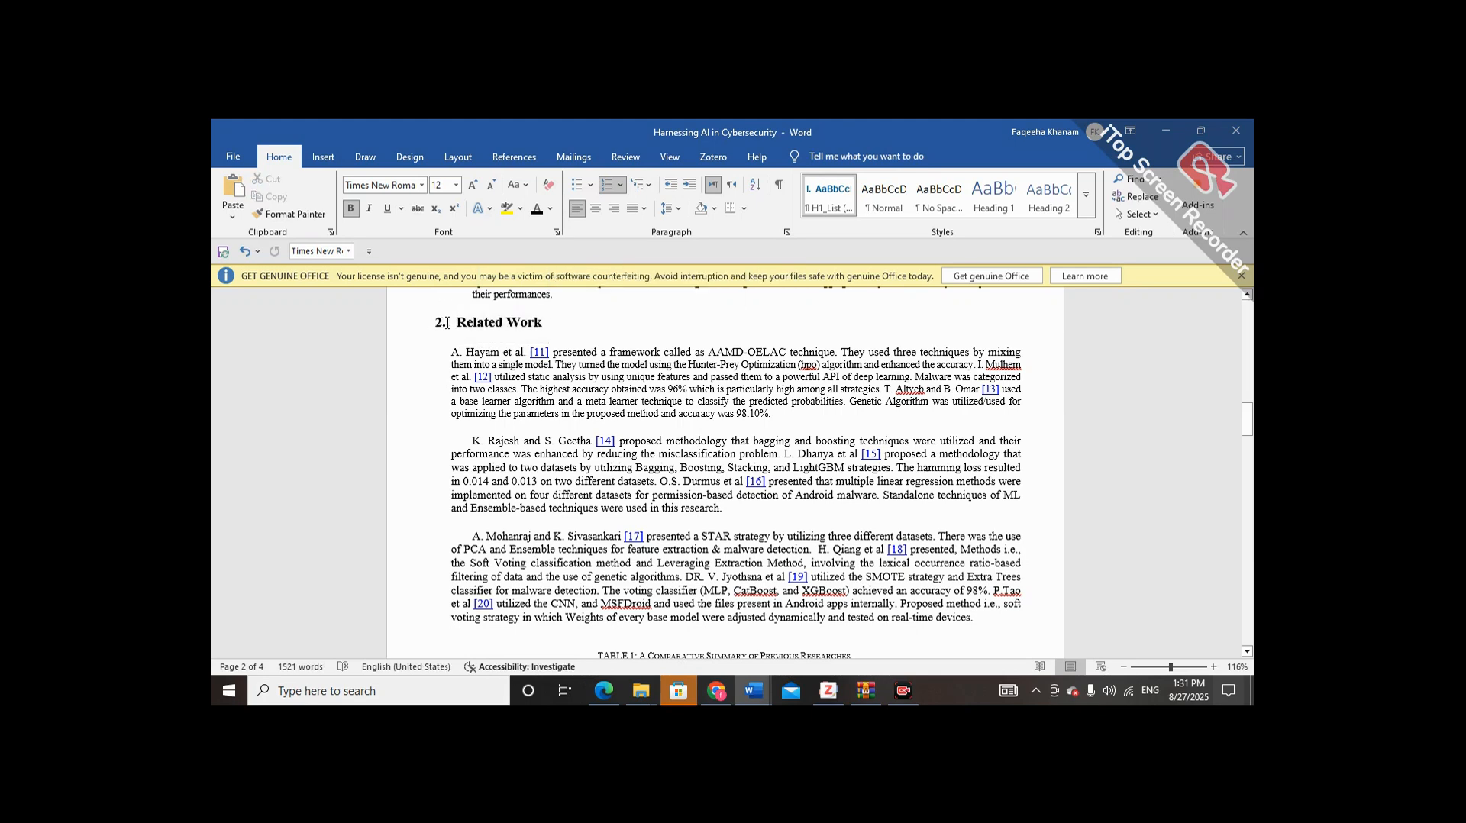
pyautogui.click(435, 321)
pyautogui.moveTo(457, 321); pyautogui.dragTo(554, 321)
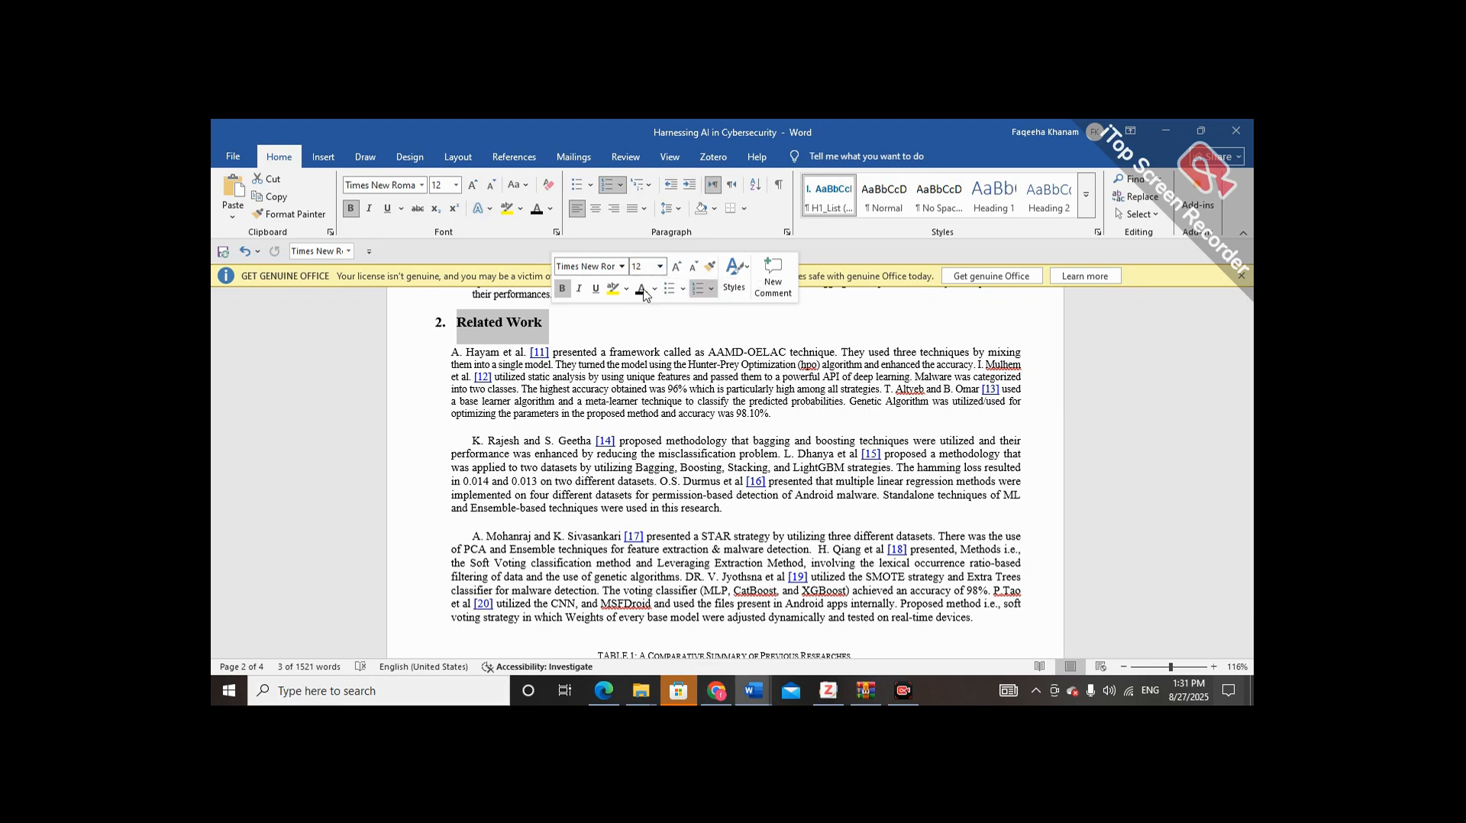
pyautogui.click(604, 332)
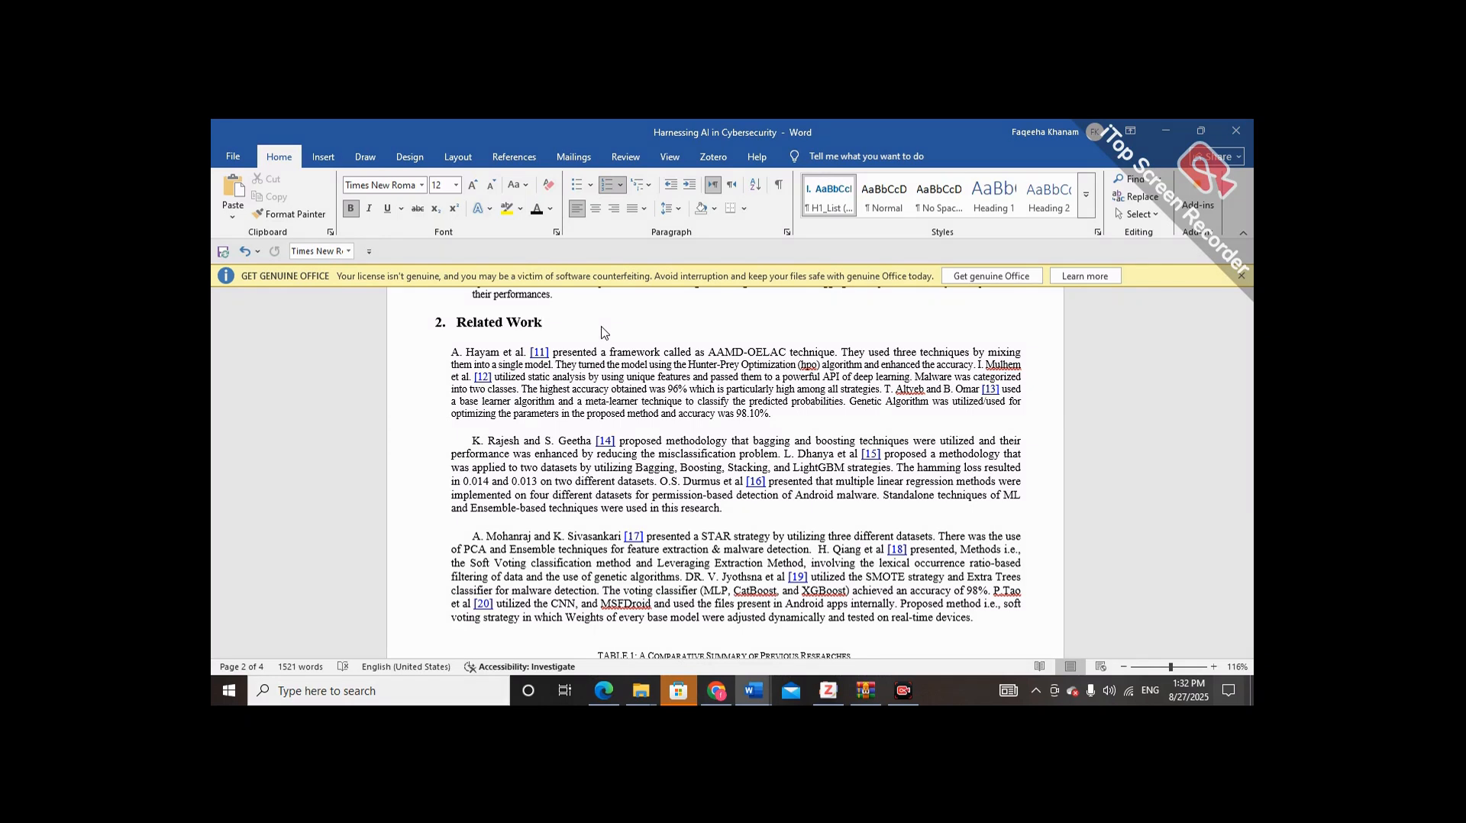
pyautogui.moveTo(547, 323)
pyautogui.mouseDown()
pyautogui.moveTo(462, 323)
pyautogui.moveTo(556, 319)
pyautogui.mouseUp()
pyautogui.click(558, 319)
# - Remove the space after the "Related Work" heading and add it back
pyautogui.click(670, 208)
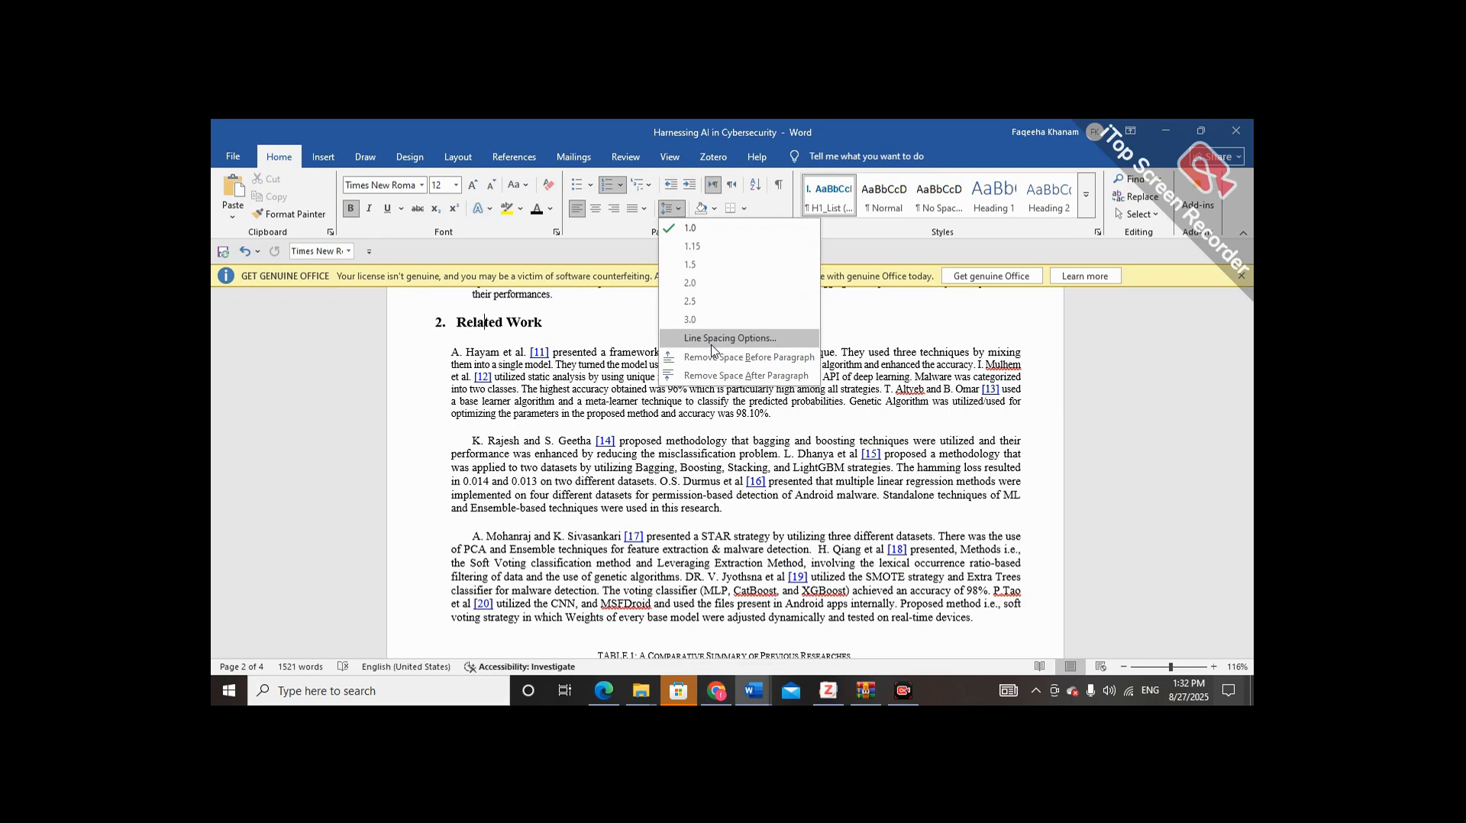
pyautogui.click(722, 375)
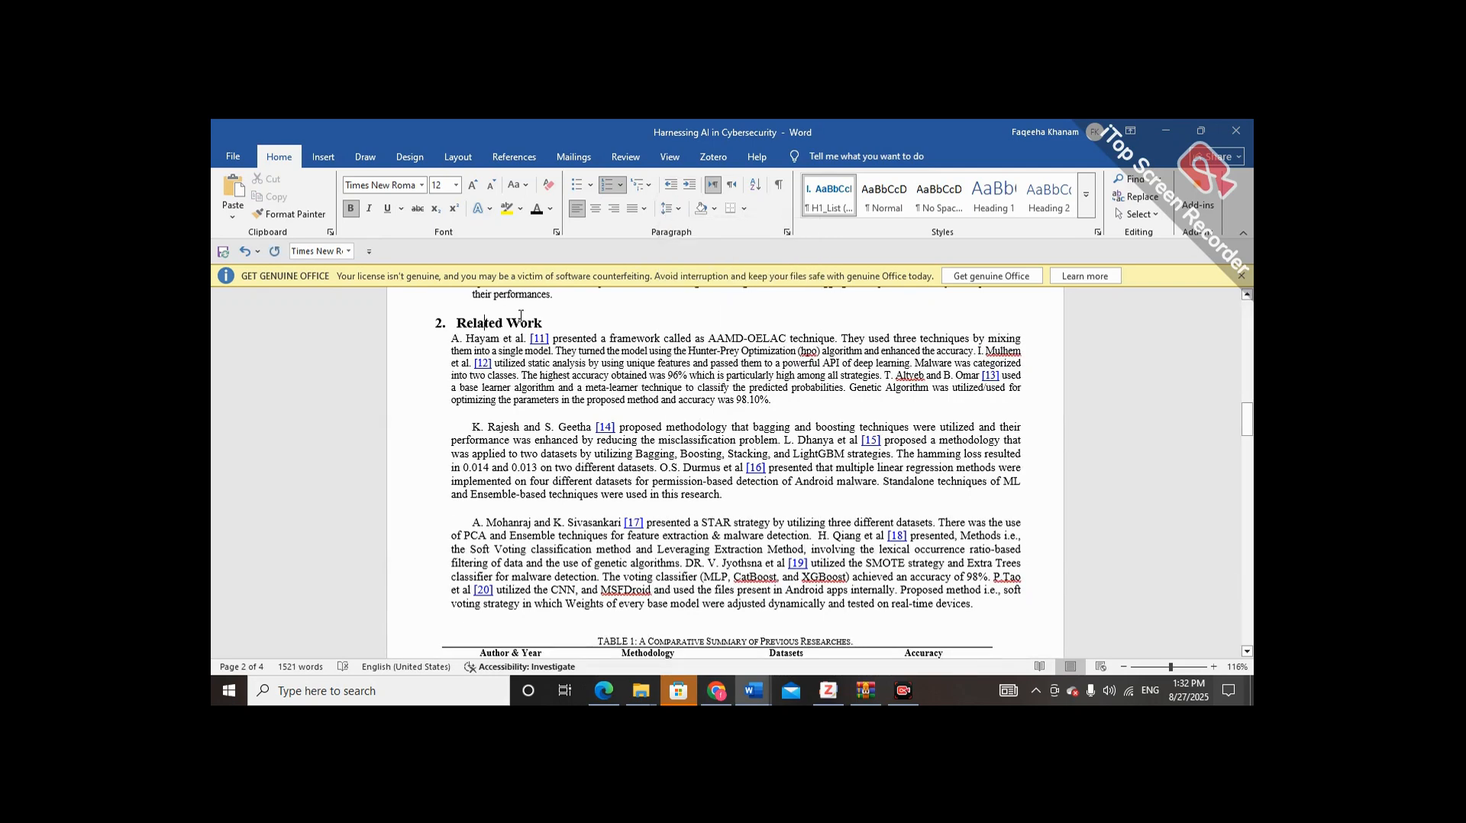
pyautogui.click(676, 209)
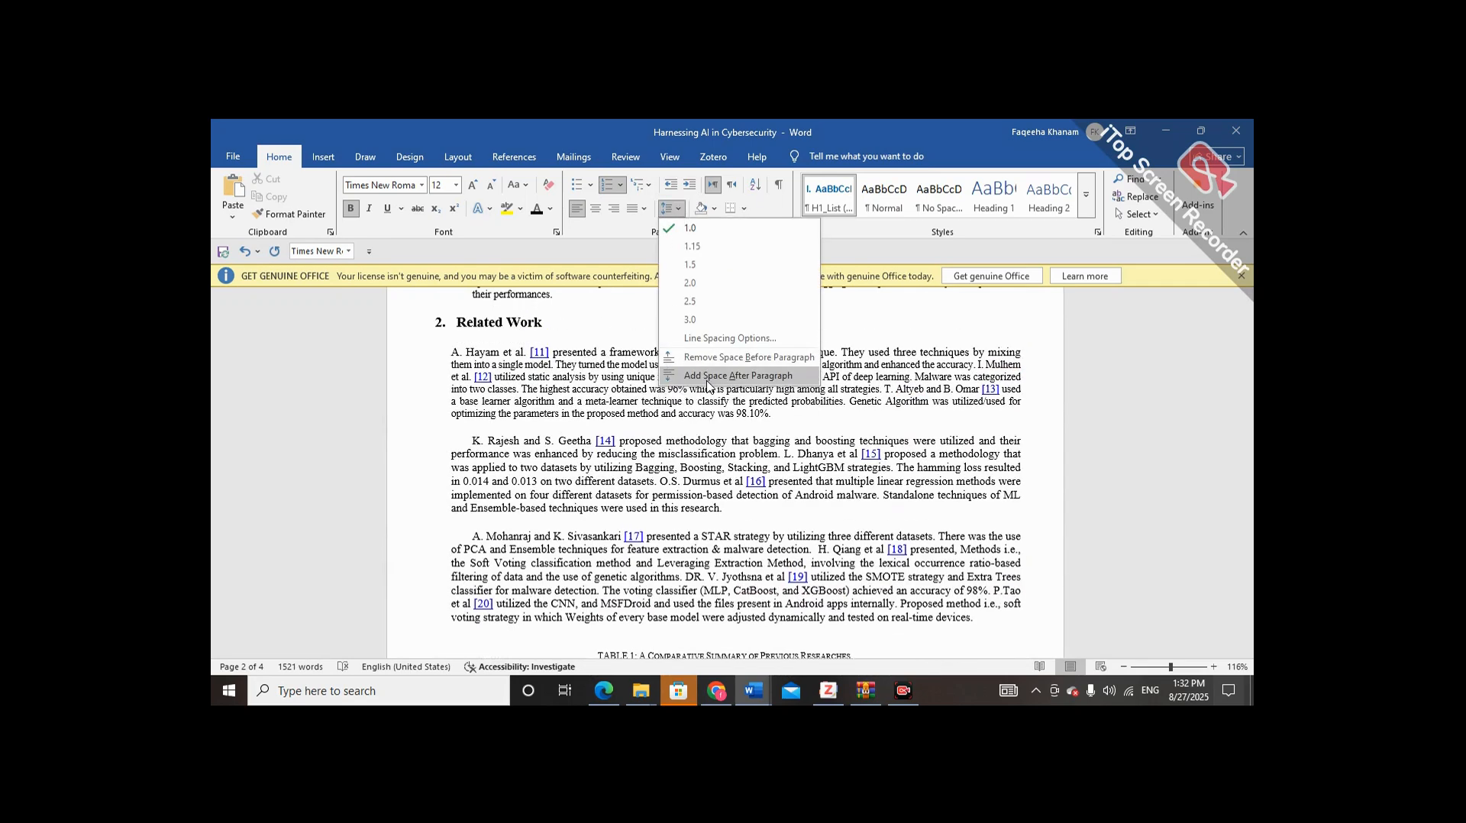
pyautogui.click(707, 376)
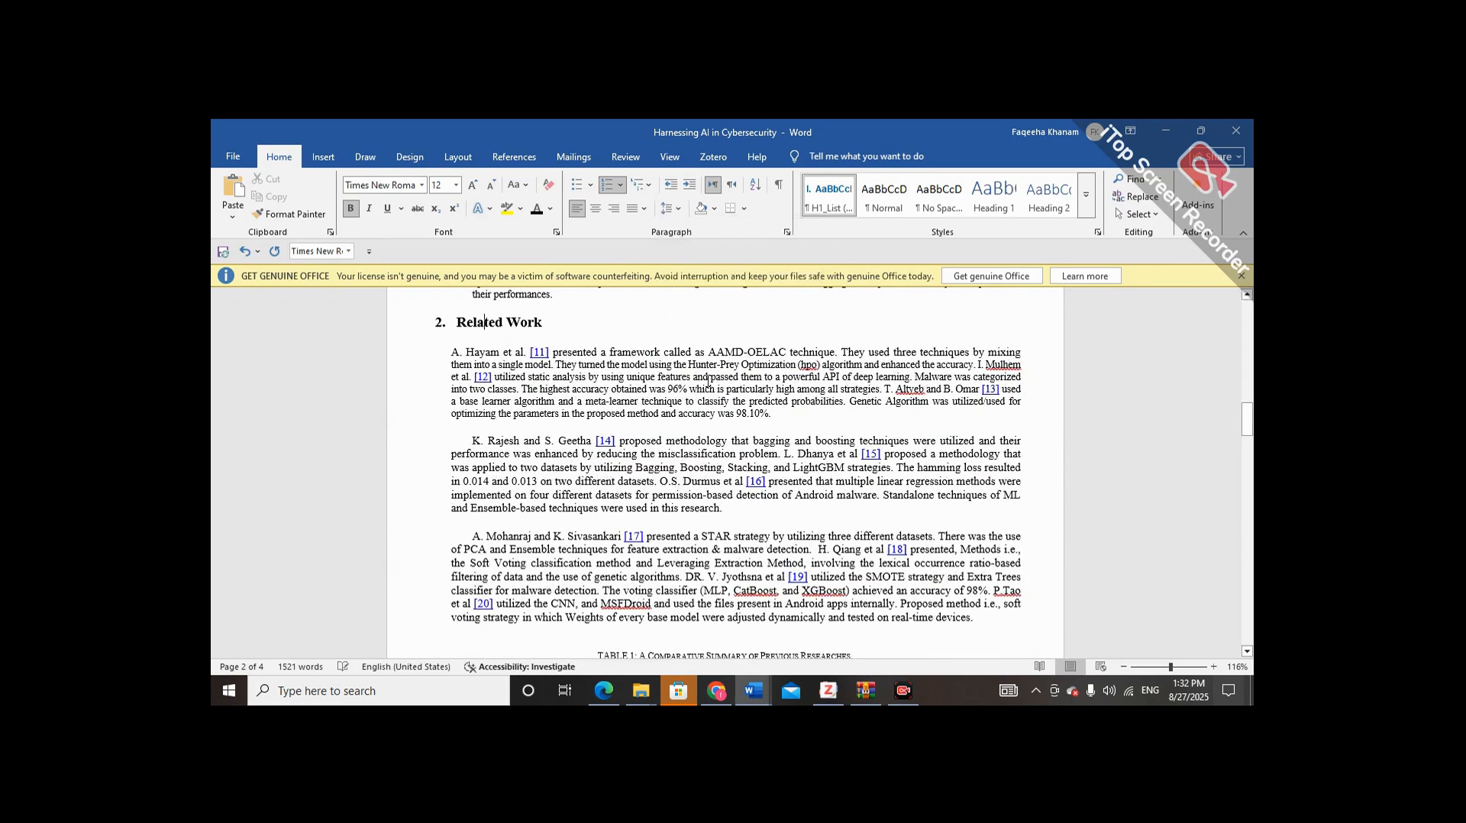
# - Preview the options for removing space before and after the "Related Work" heading, without applying any
pyautogui.click(681, 218)
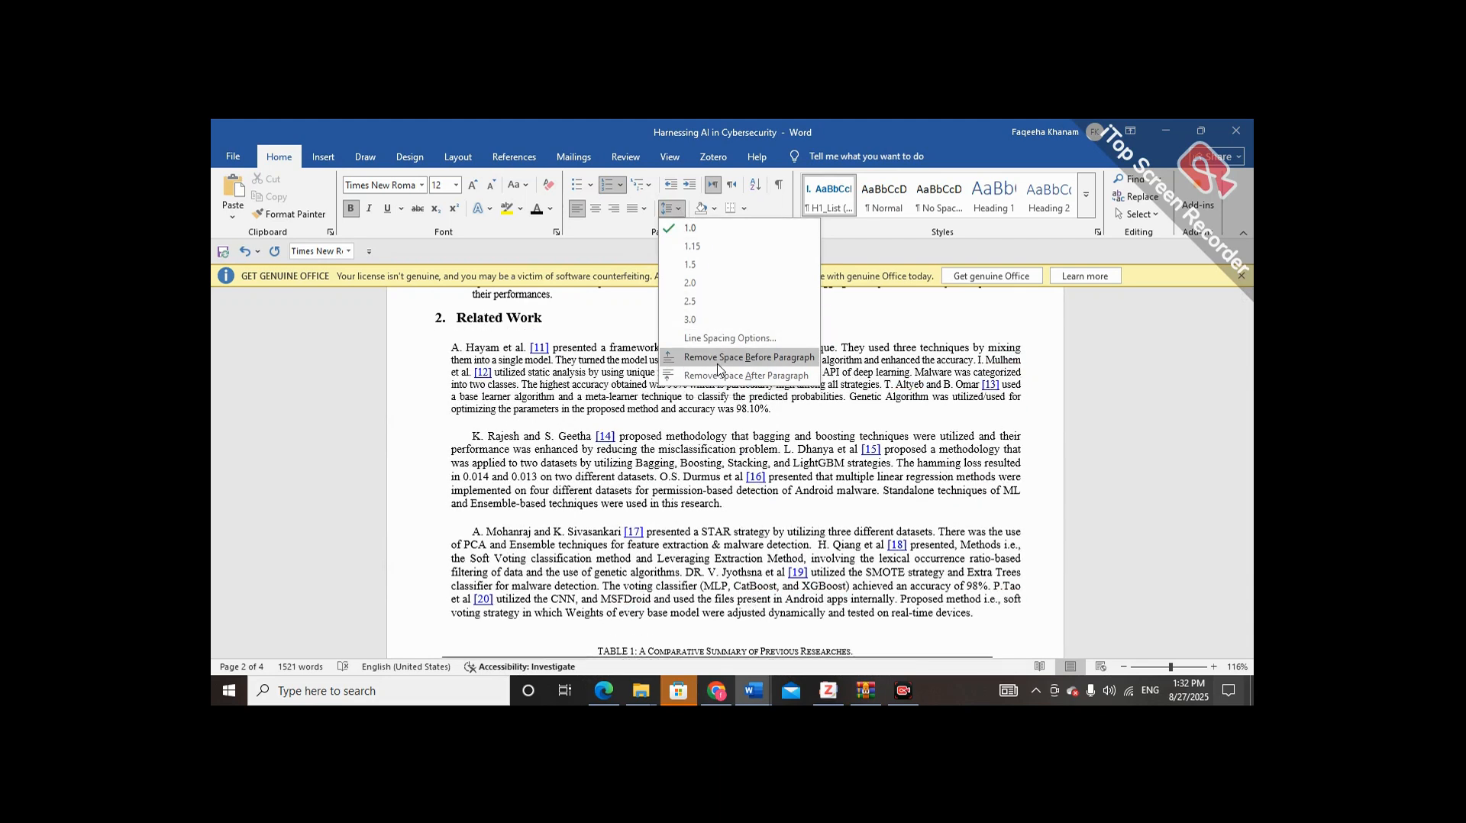
pyautogui.click(608, 314)
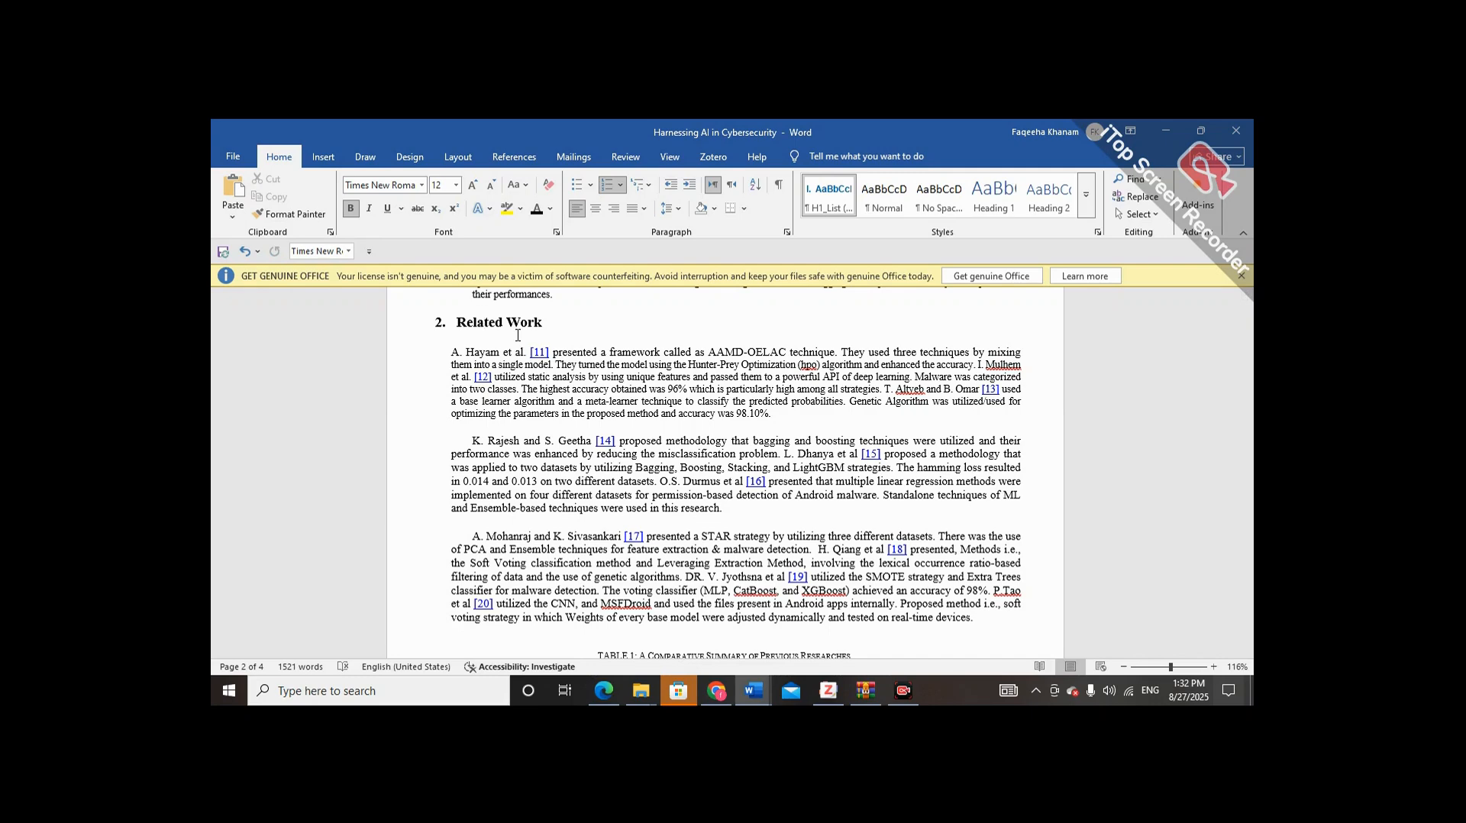
pyautogui.click(683, 211)
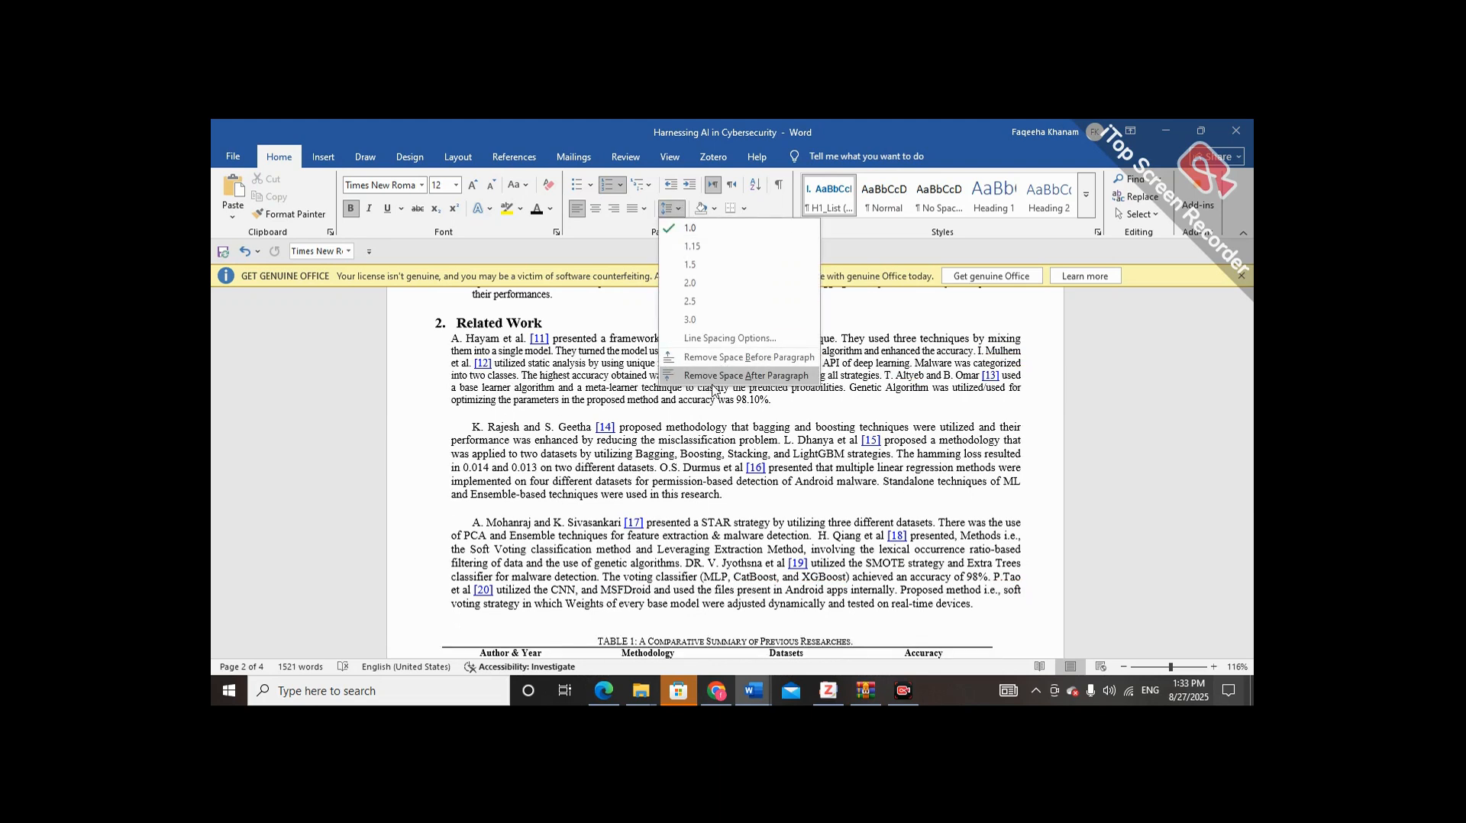
pyautogui.click(689, 428)
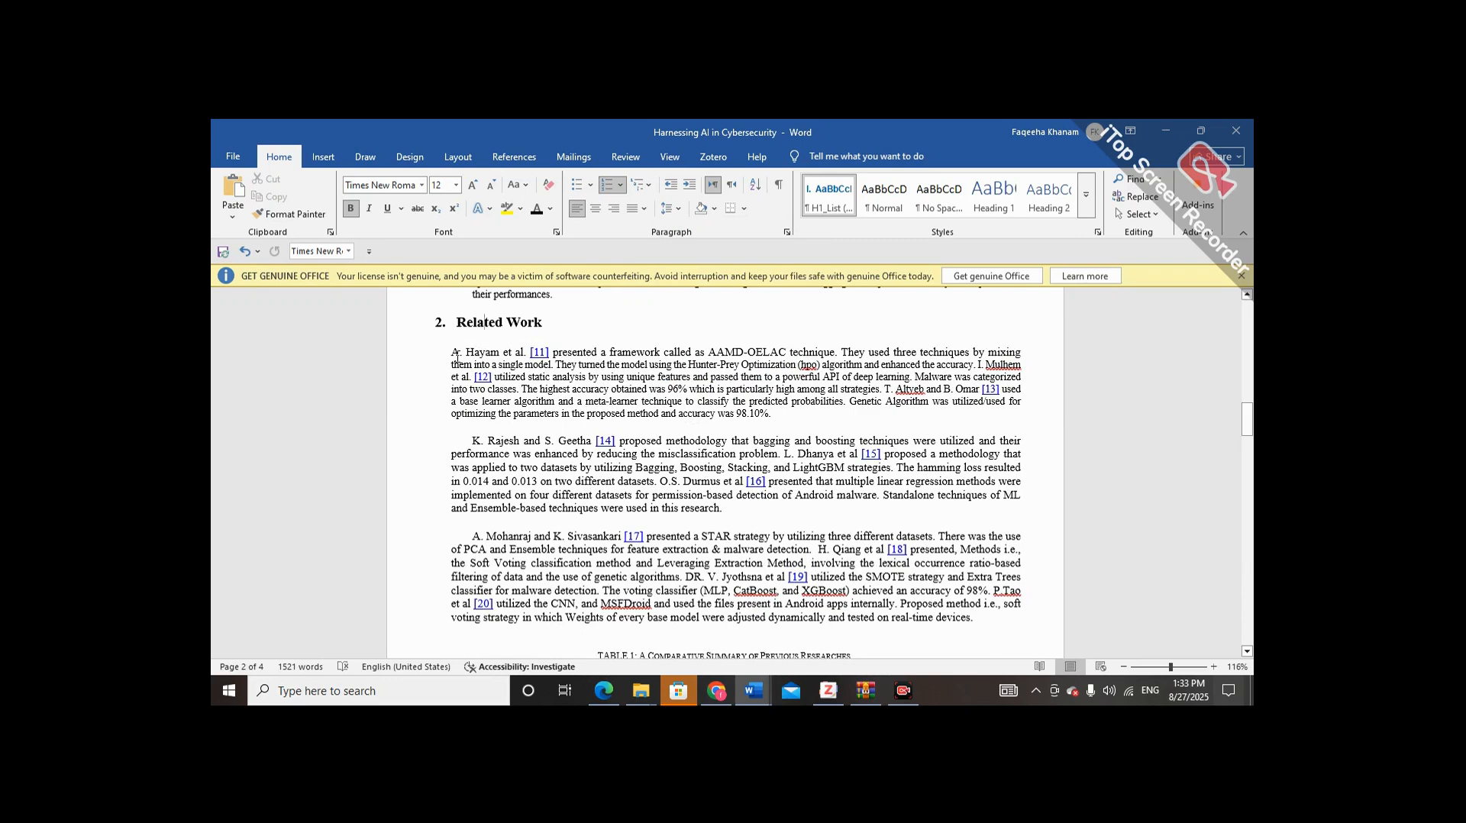
# - Set the opening lines of the first Related Work paragraph to Times New Roman, size 9
pyautogui.moveTo(453, 352); pyautogui.dragTo(566, 390)
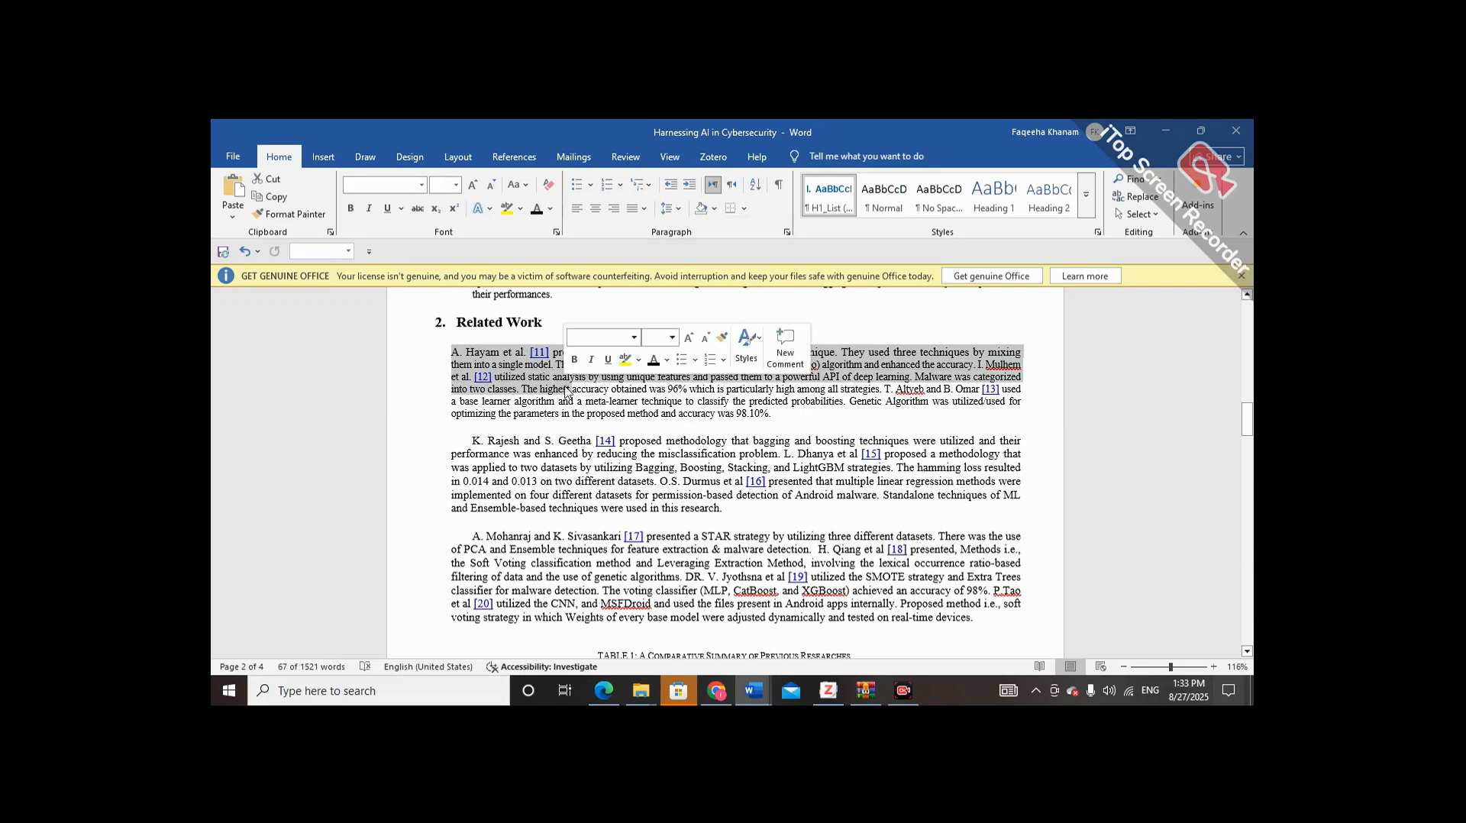
pyautogui.click(638, 339)
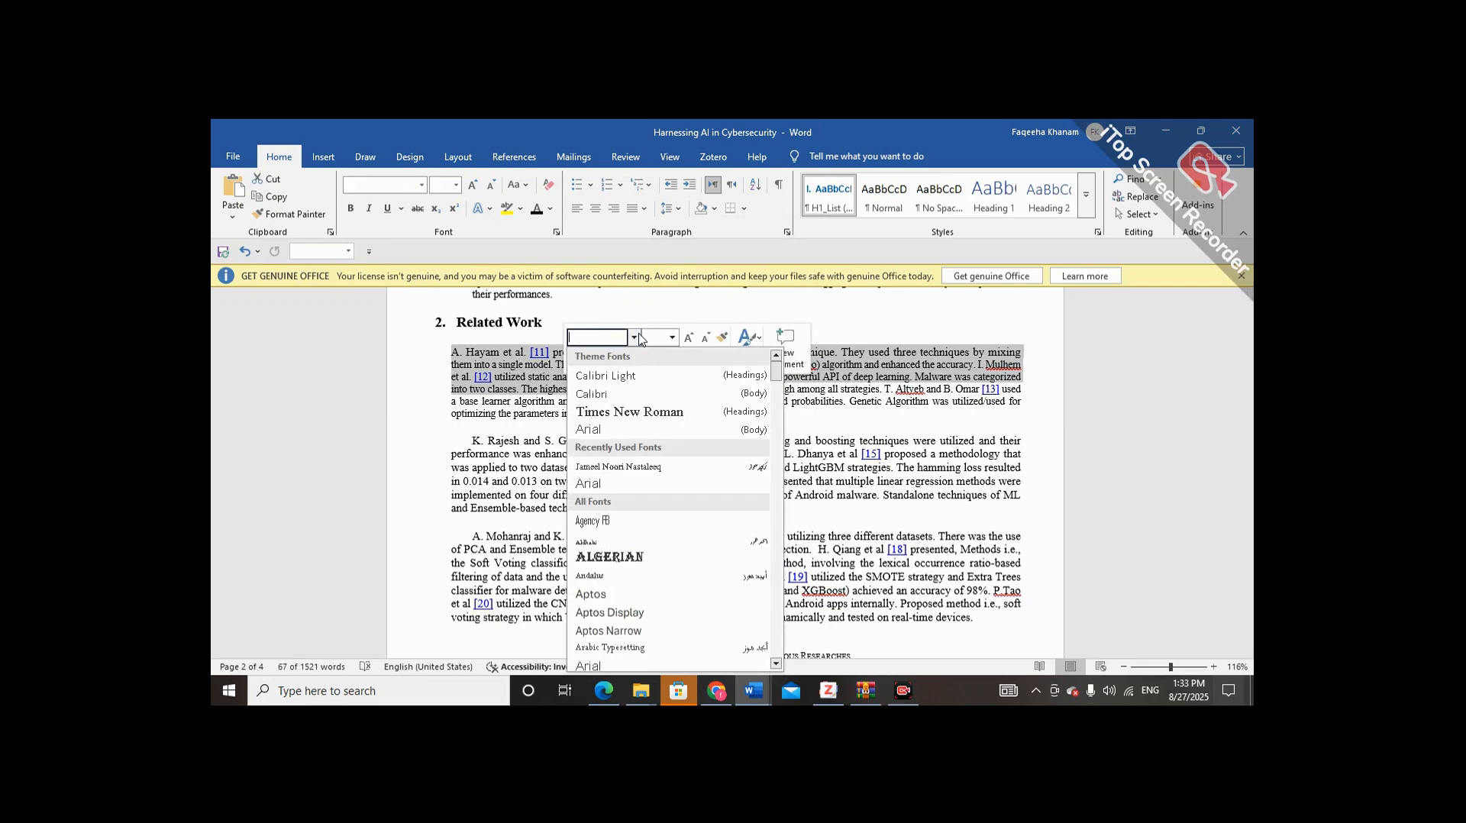
pyautogui.click(632, 412)
pyautogui.click(674, 339)
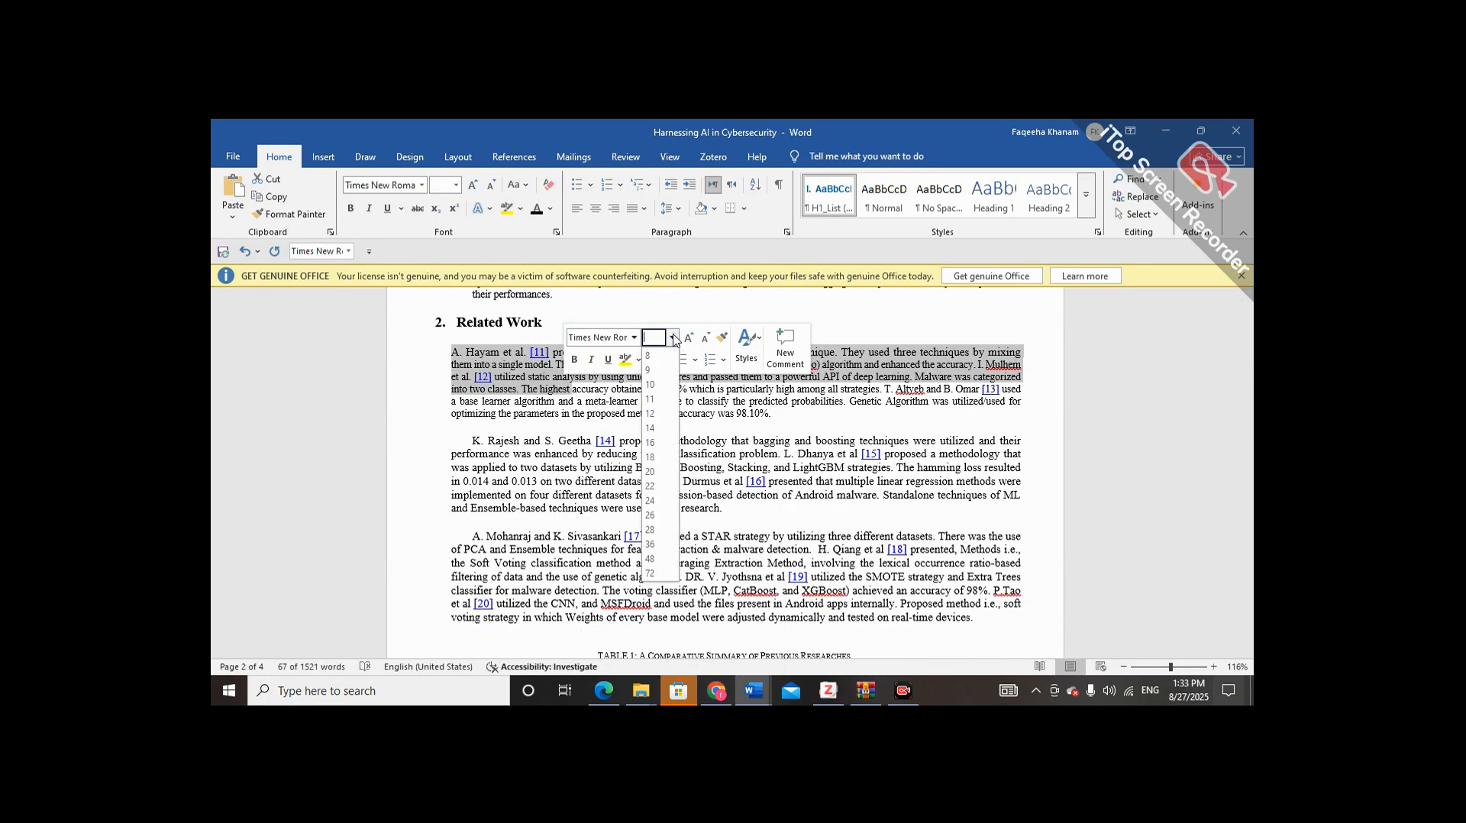
pyautogui.click(665, 369)
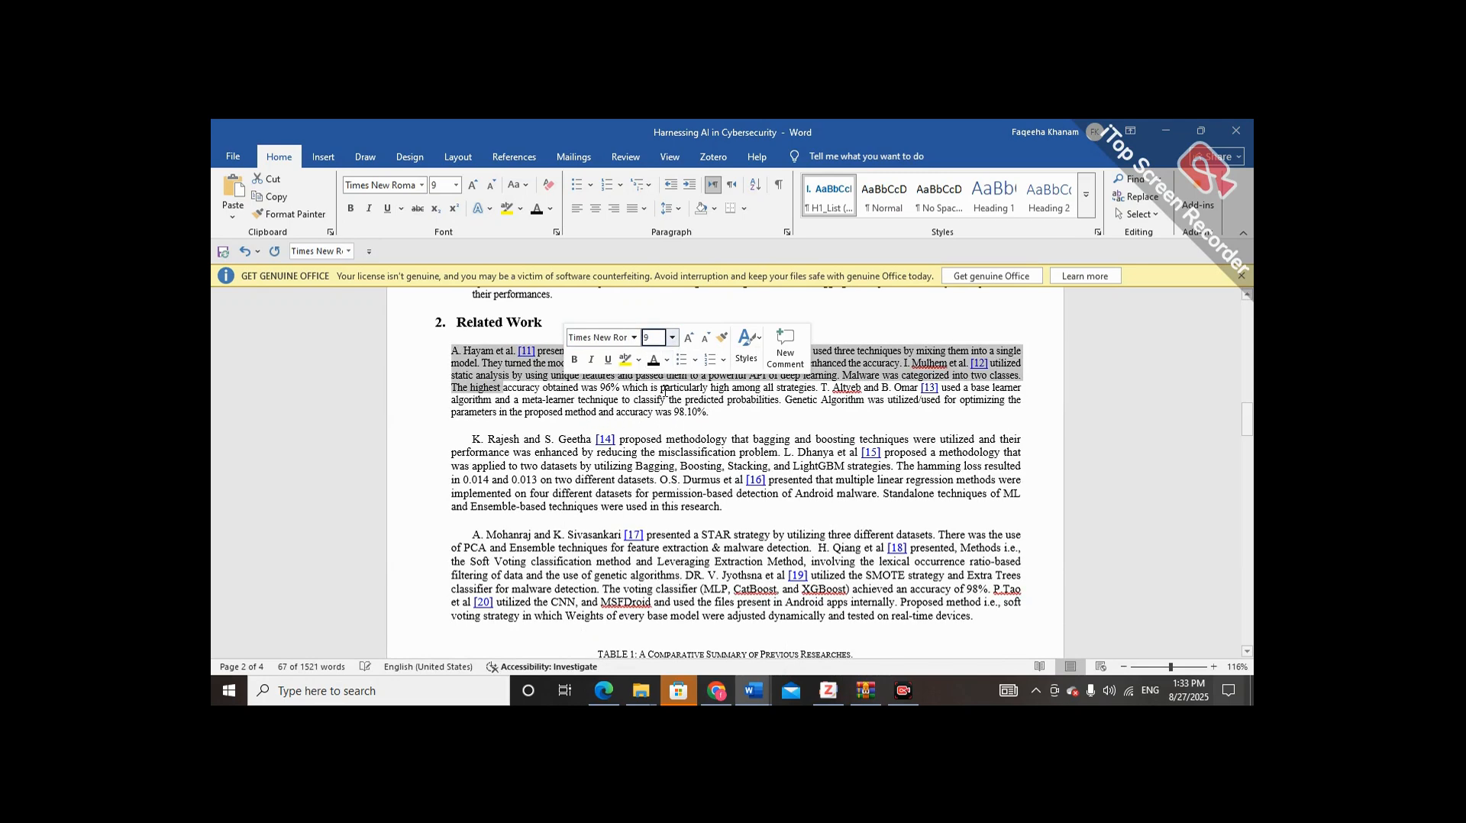
pyautogui.click(664, 392)
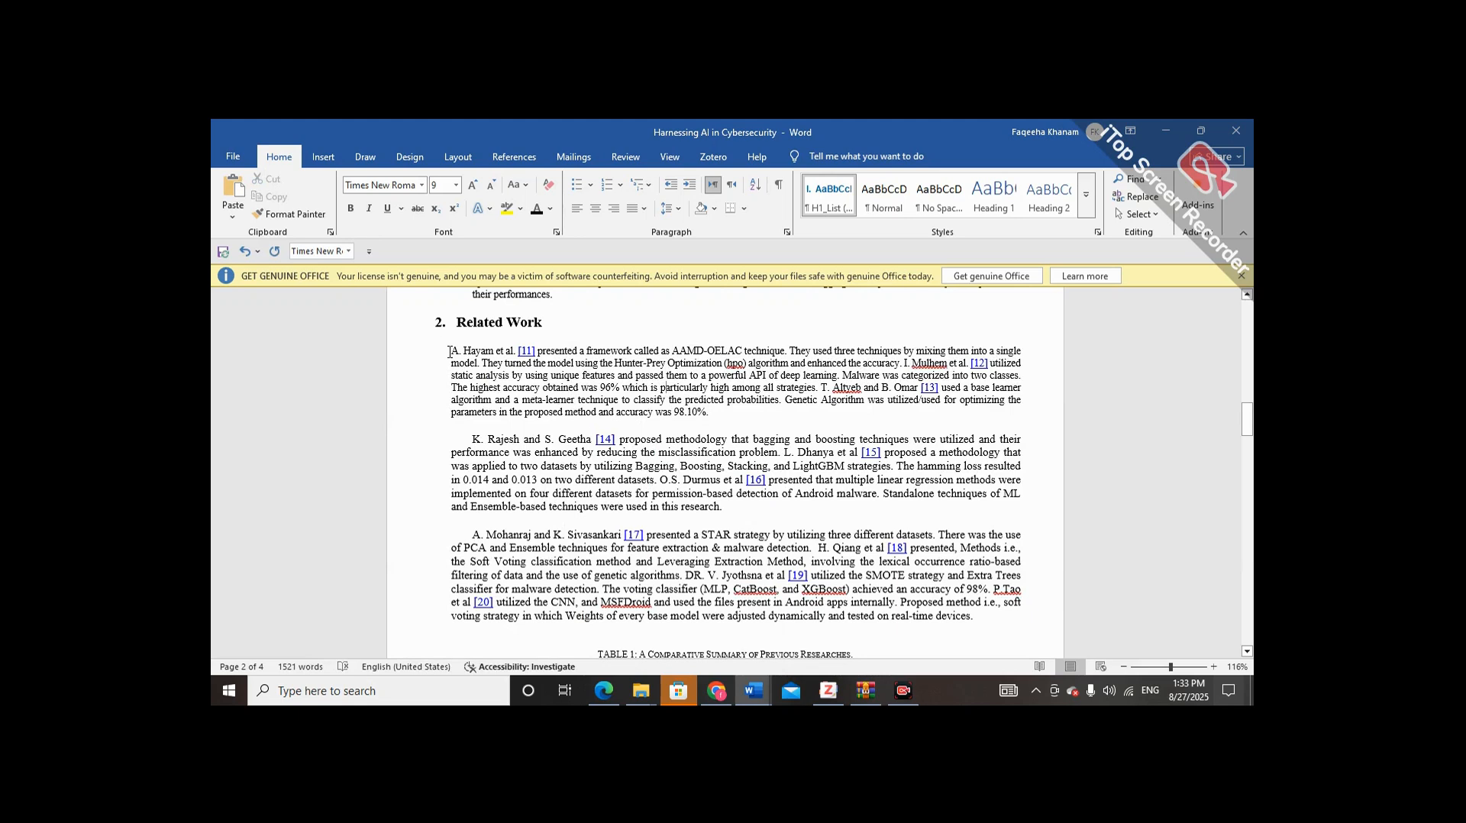
pyautogui.moveTo(448, 351); pyautogui.dragTo(764, 388)
pyautogui.click(730, 411)
# - Set the line spacing of the first Related Work paragraph to 1.0
pyautogui.scroll(-1, 528, 592)
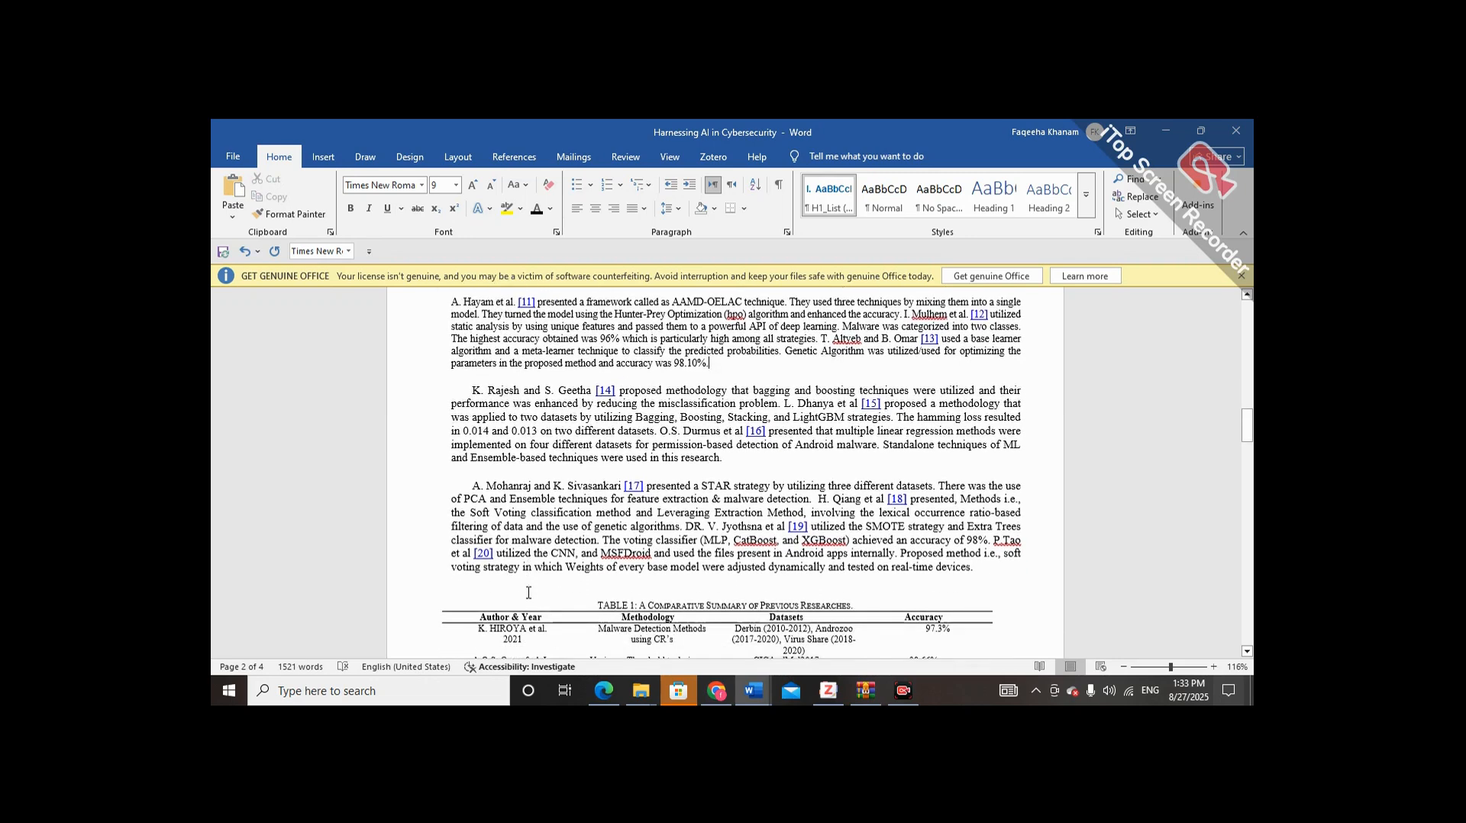
pyautogui.scroll(1, 529, 592)
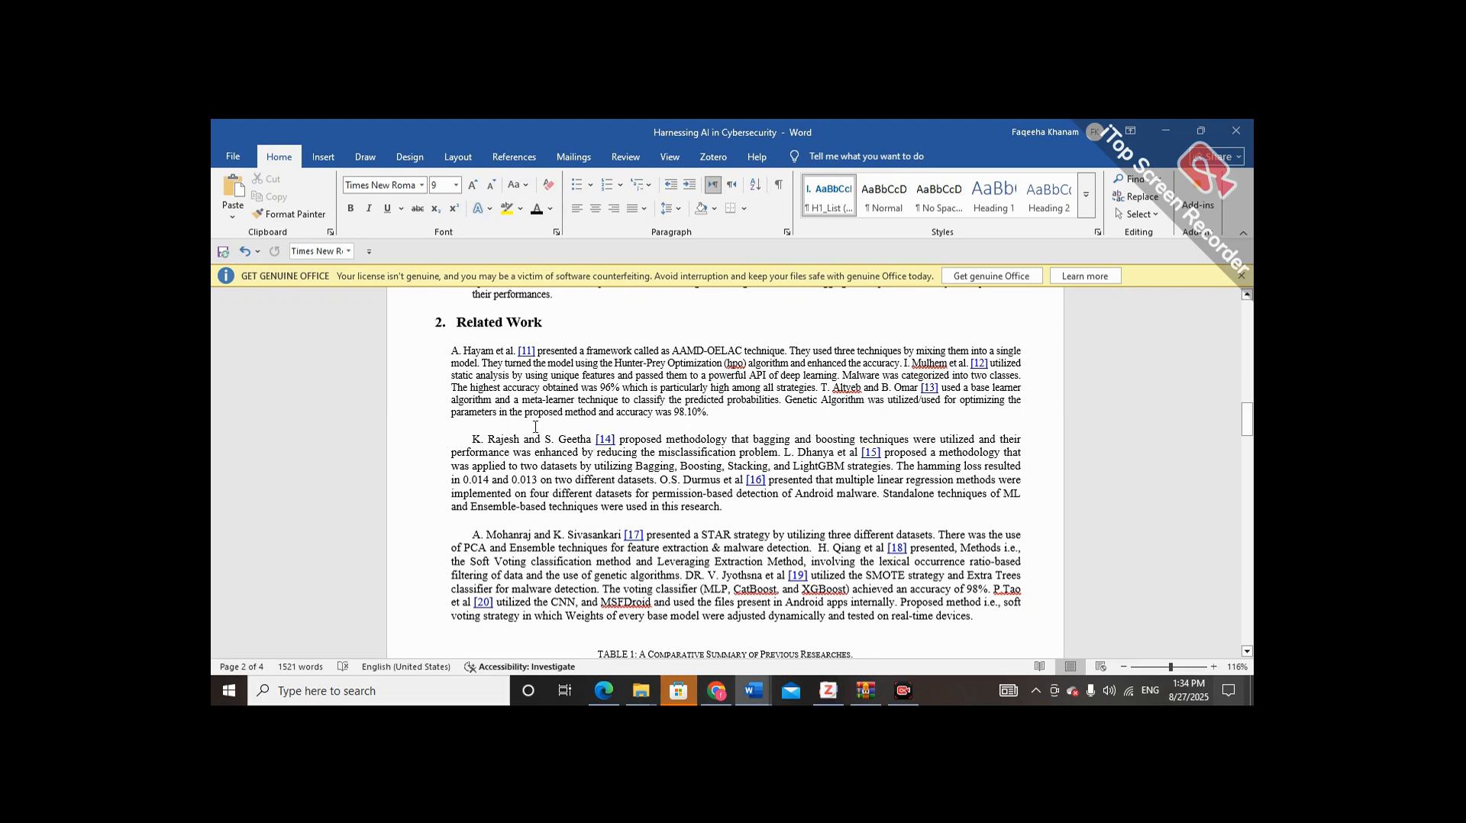
pyautogui.doubleClick(522, 388)
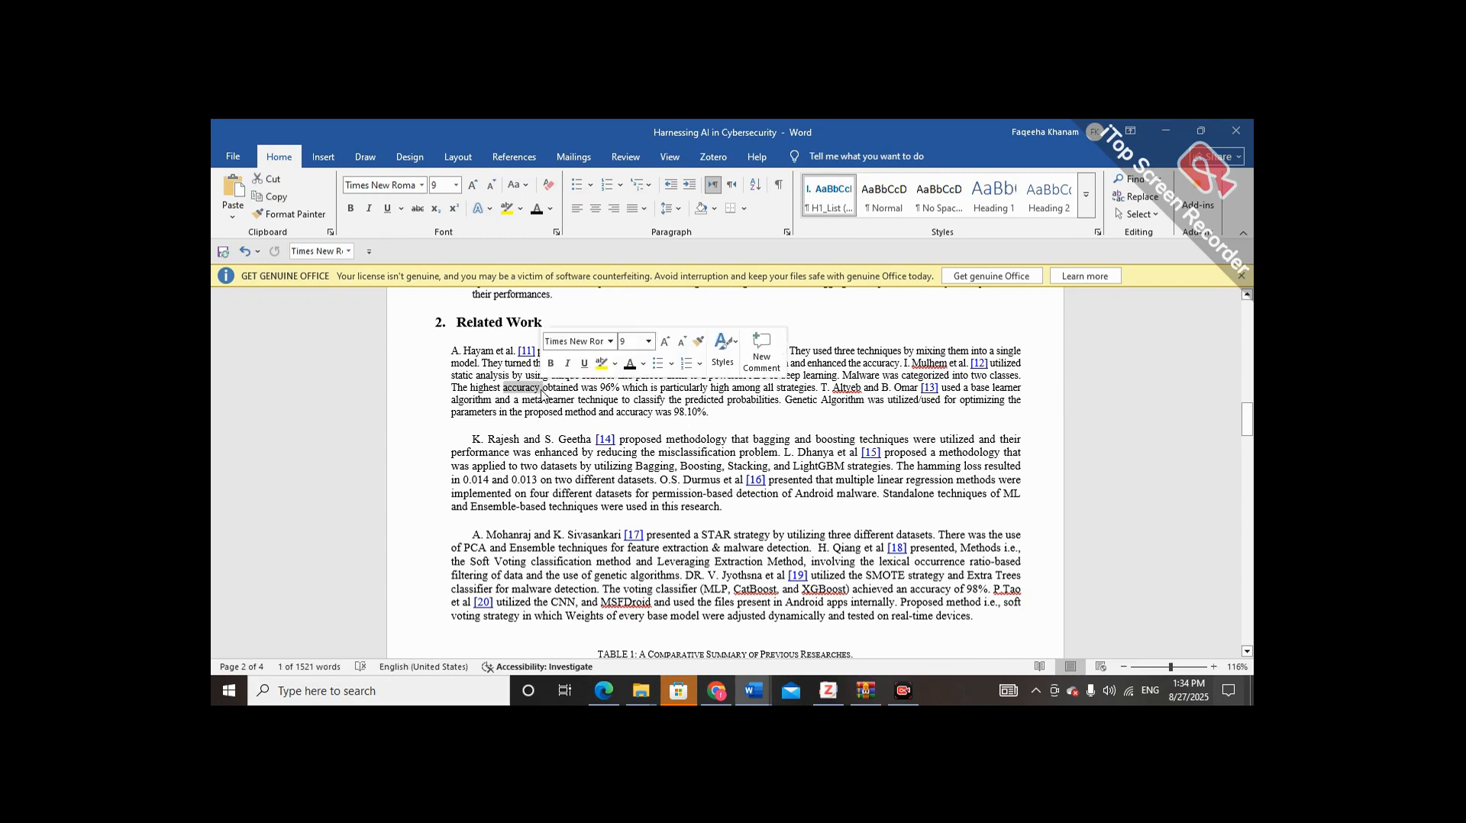
pyautogui.click(677, 208)
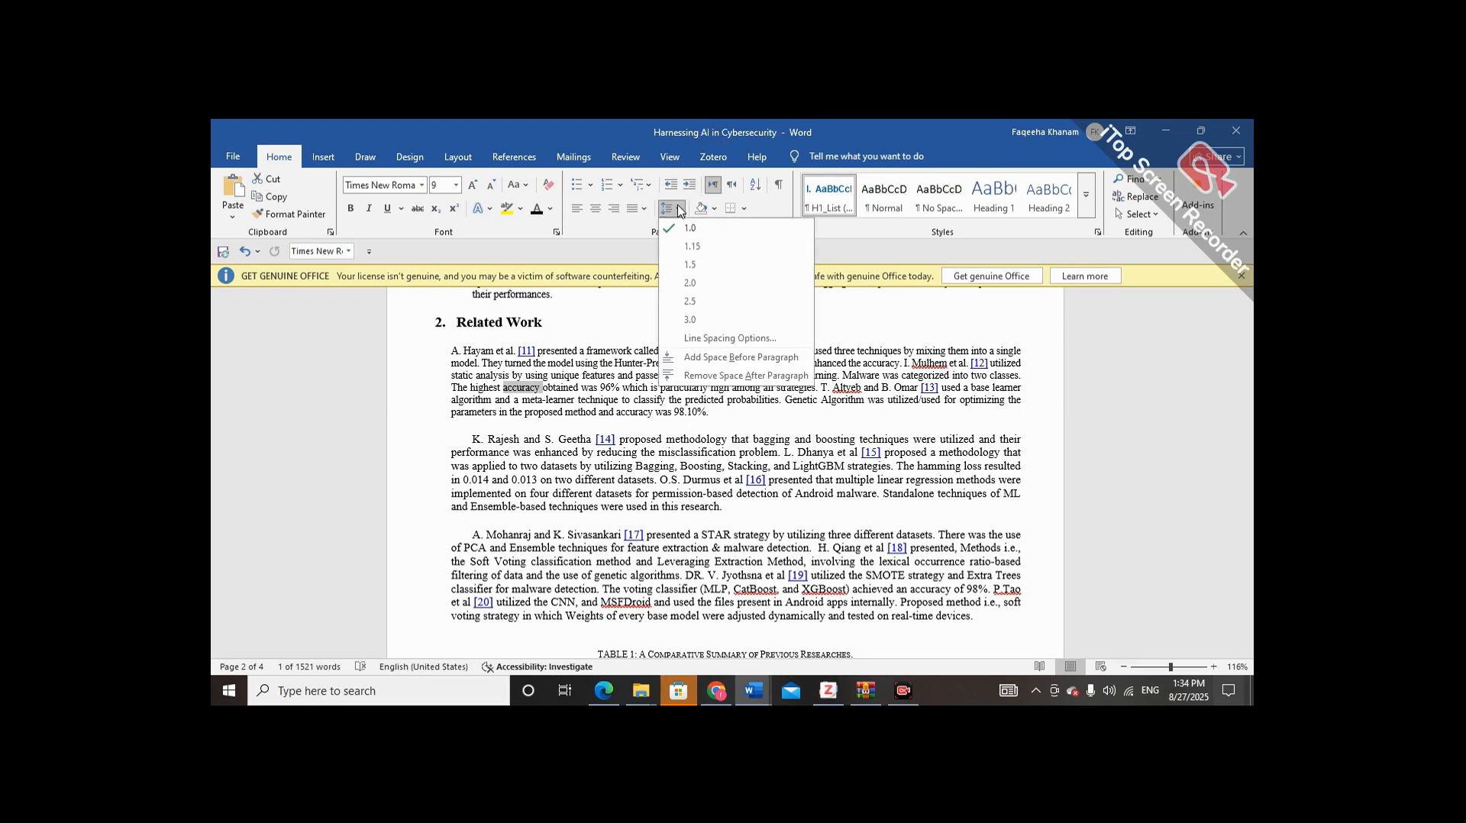
pyautogui.click(683, 231)
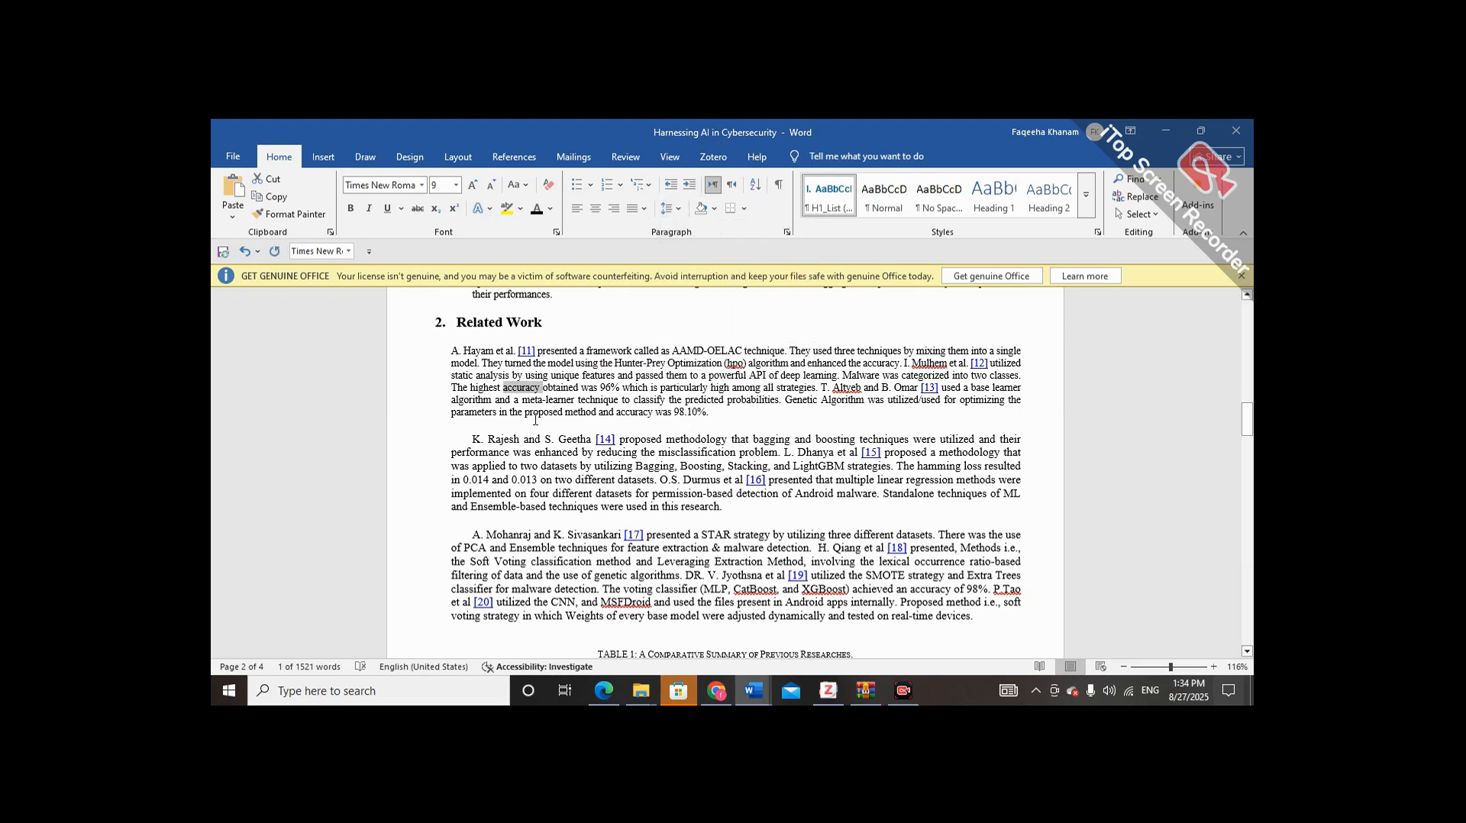
# - Highlight the author name and citation [11] opening the first Related Work paragraph, and undo the accidental move of the text following them
pyautogui.click(456, 350)
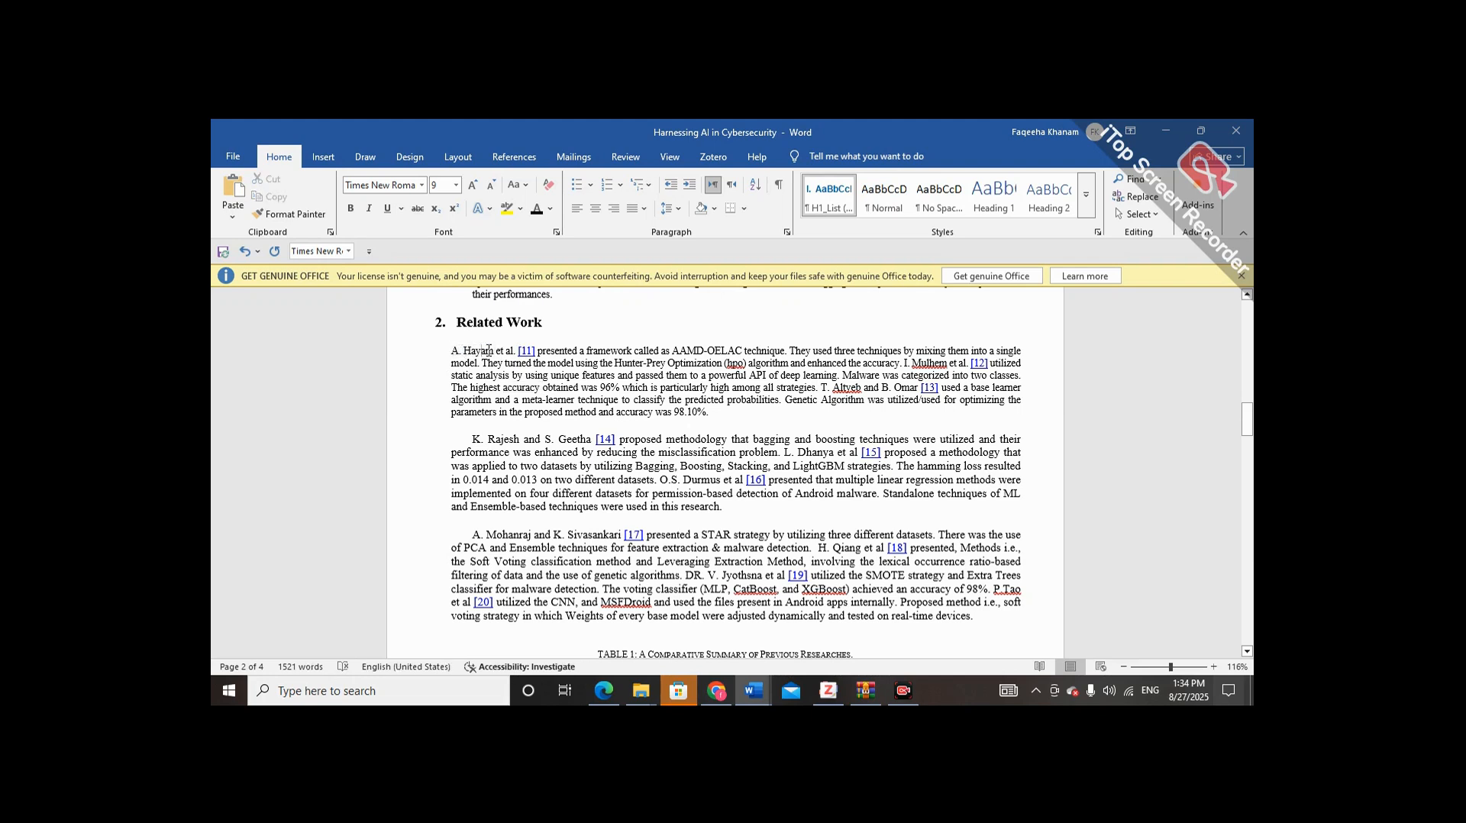
pyautogui.moveTo(504, 351); pyautogui.dragTo(464, 347)
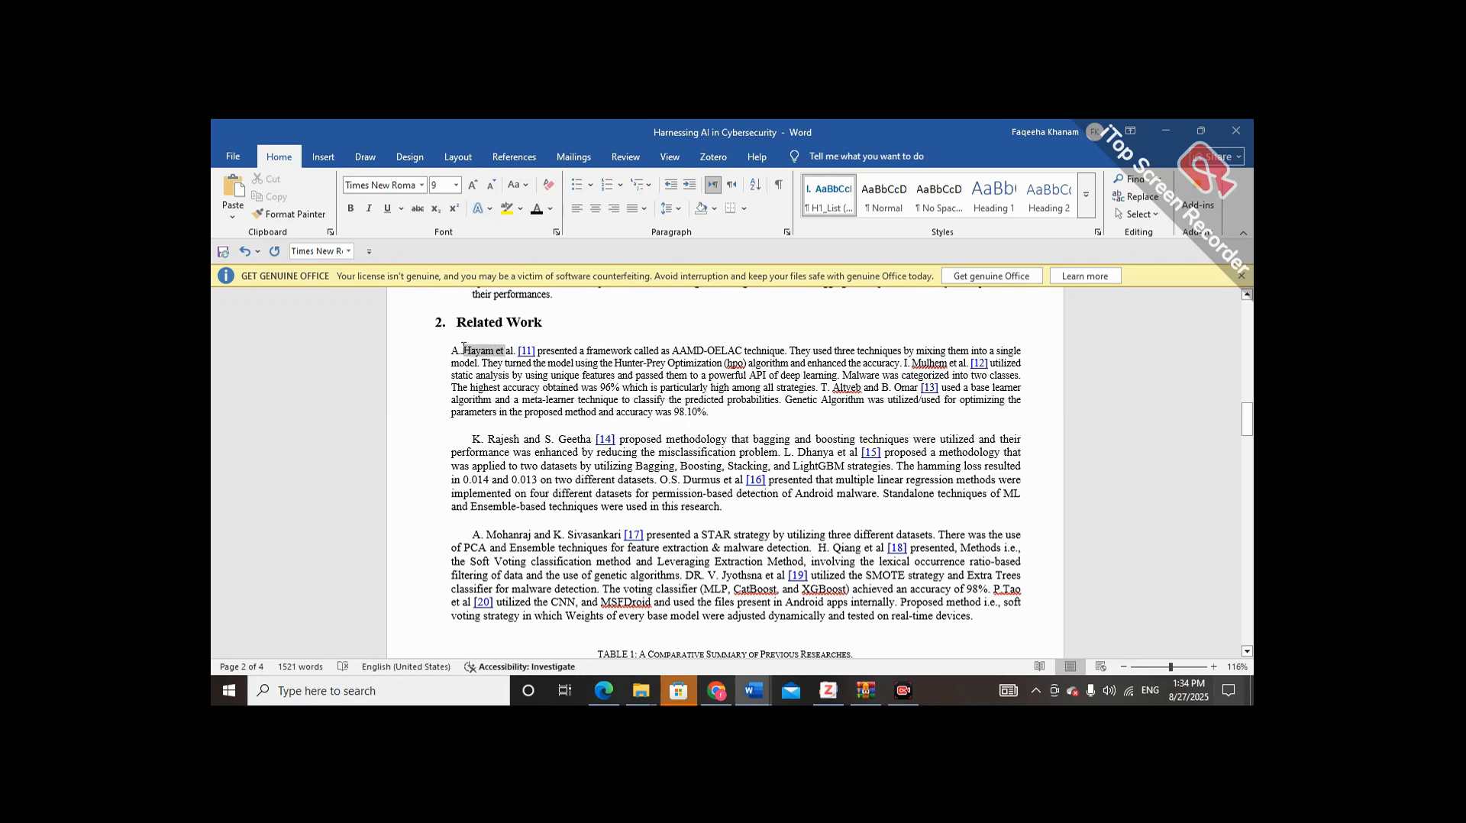
pyautogui.click(525, 351)
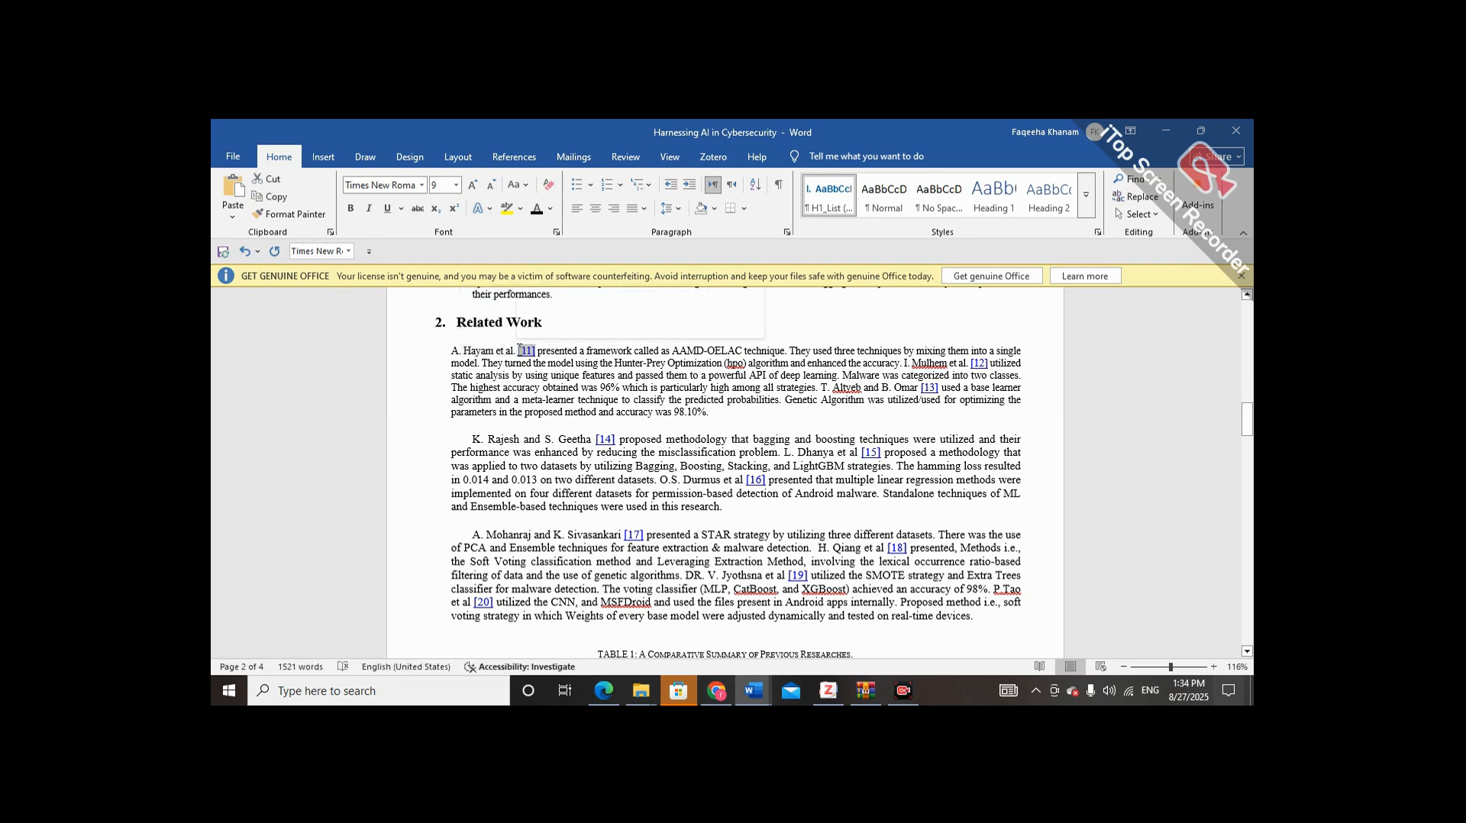
pyautogui.moveTo(525, 350); pyautogui.dragTo(903, 353)
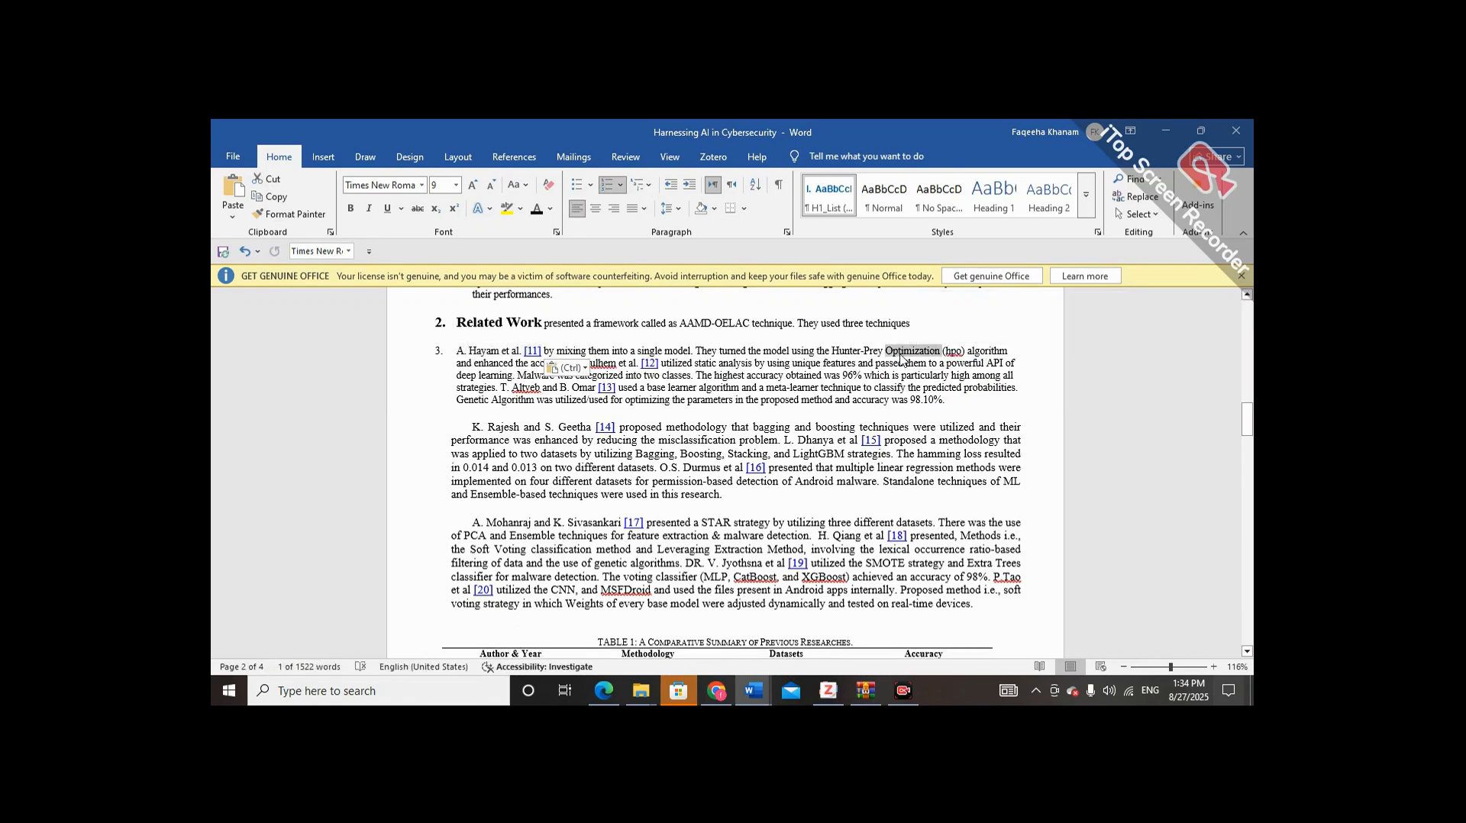
pyautogui.hotkey('ctrl', 'z')
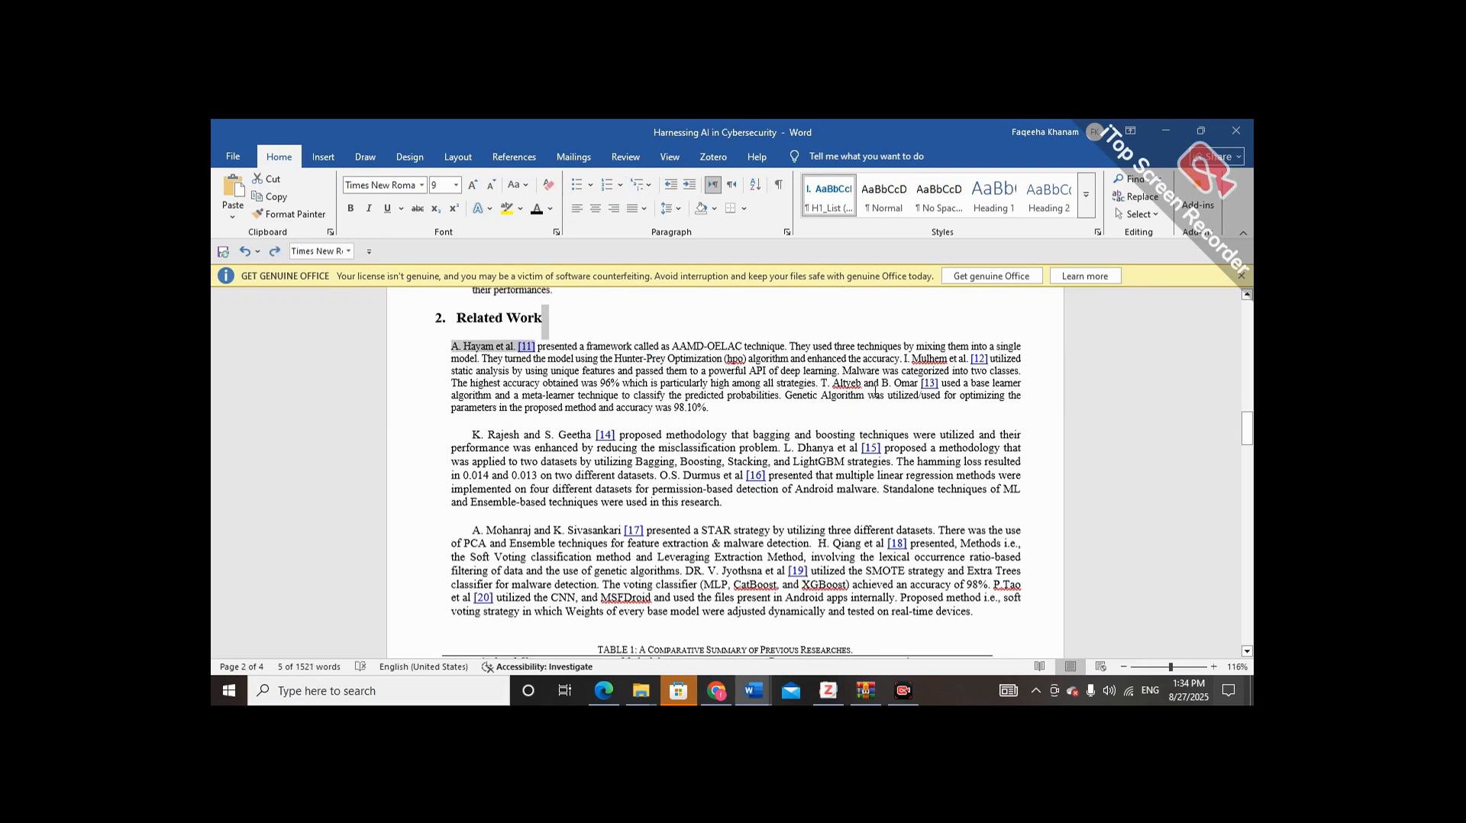
# - Review the cited paragraphs of the Related Work section, from the heading down to the comparison table
pyautogui.scroll(-3, 875, 392)
pyautogui.scroll(3, 875, 391)
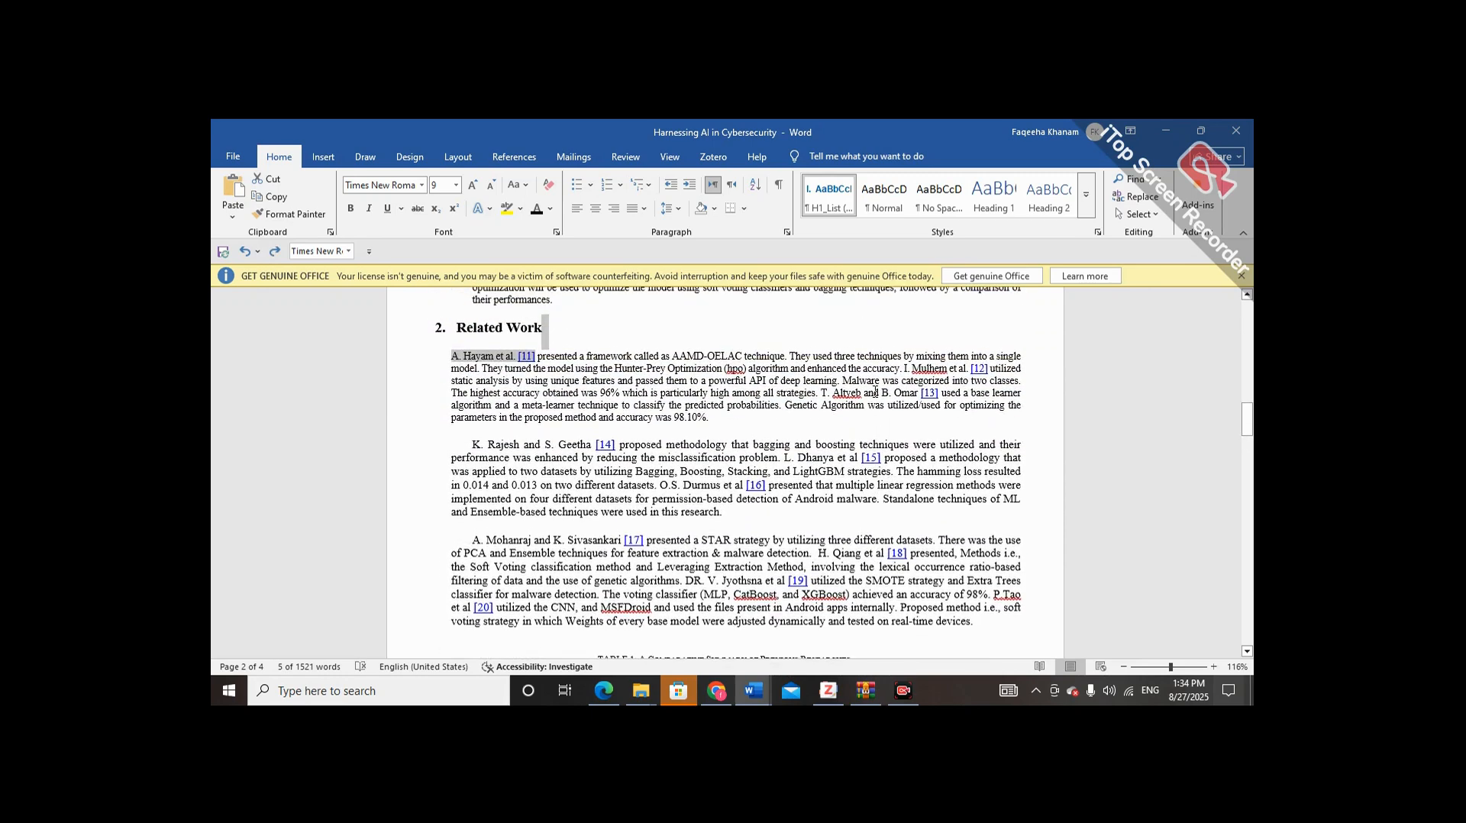
pyautogui.scroll(-2, 875, 392)
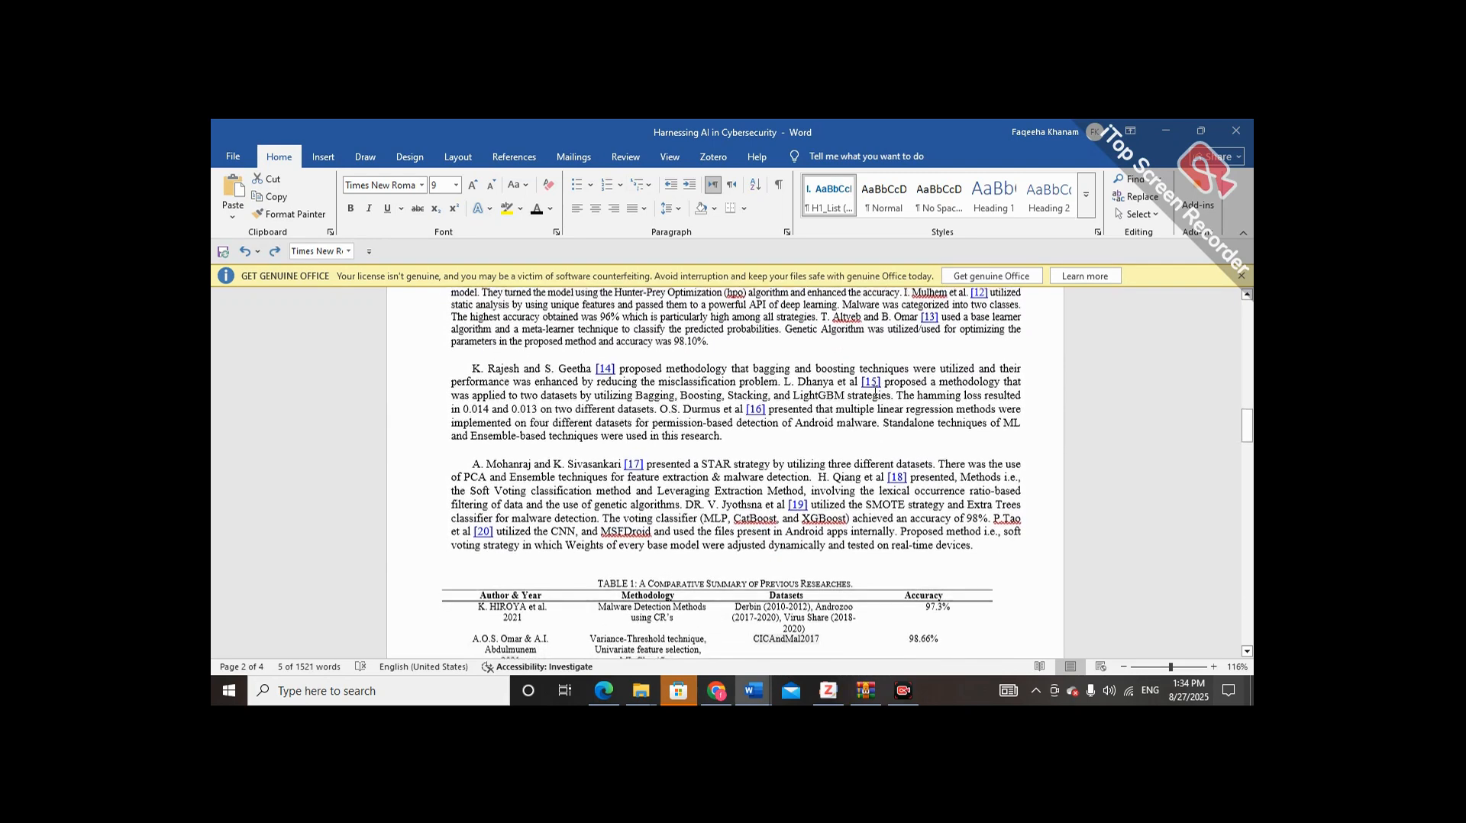
pyautogui.scroll(-2, 875, 391)
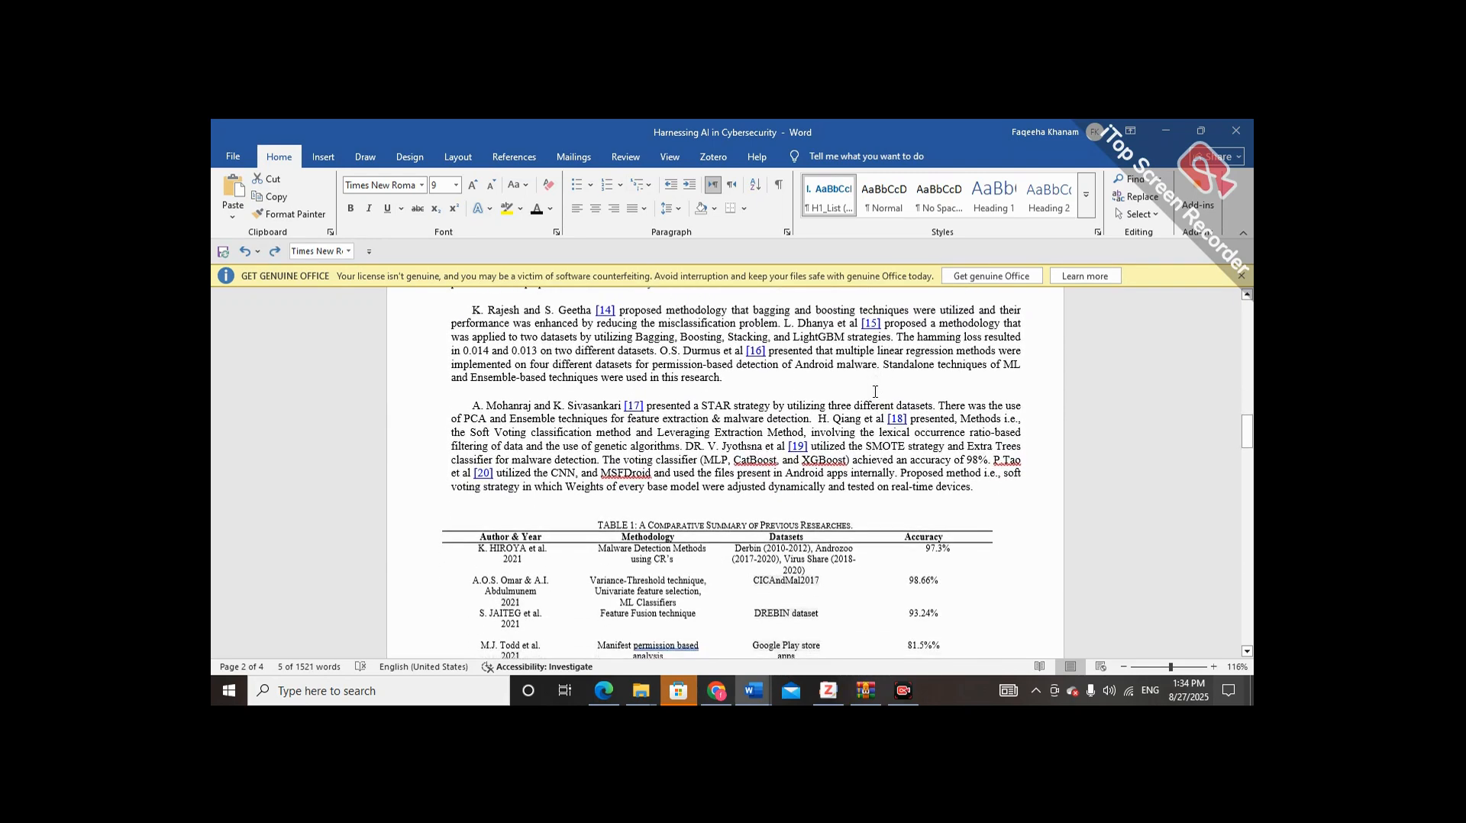
pyautogui.scroll(2, 874, 392)
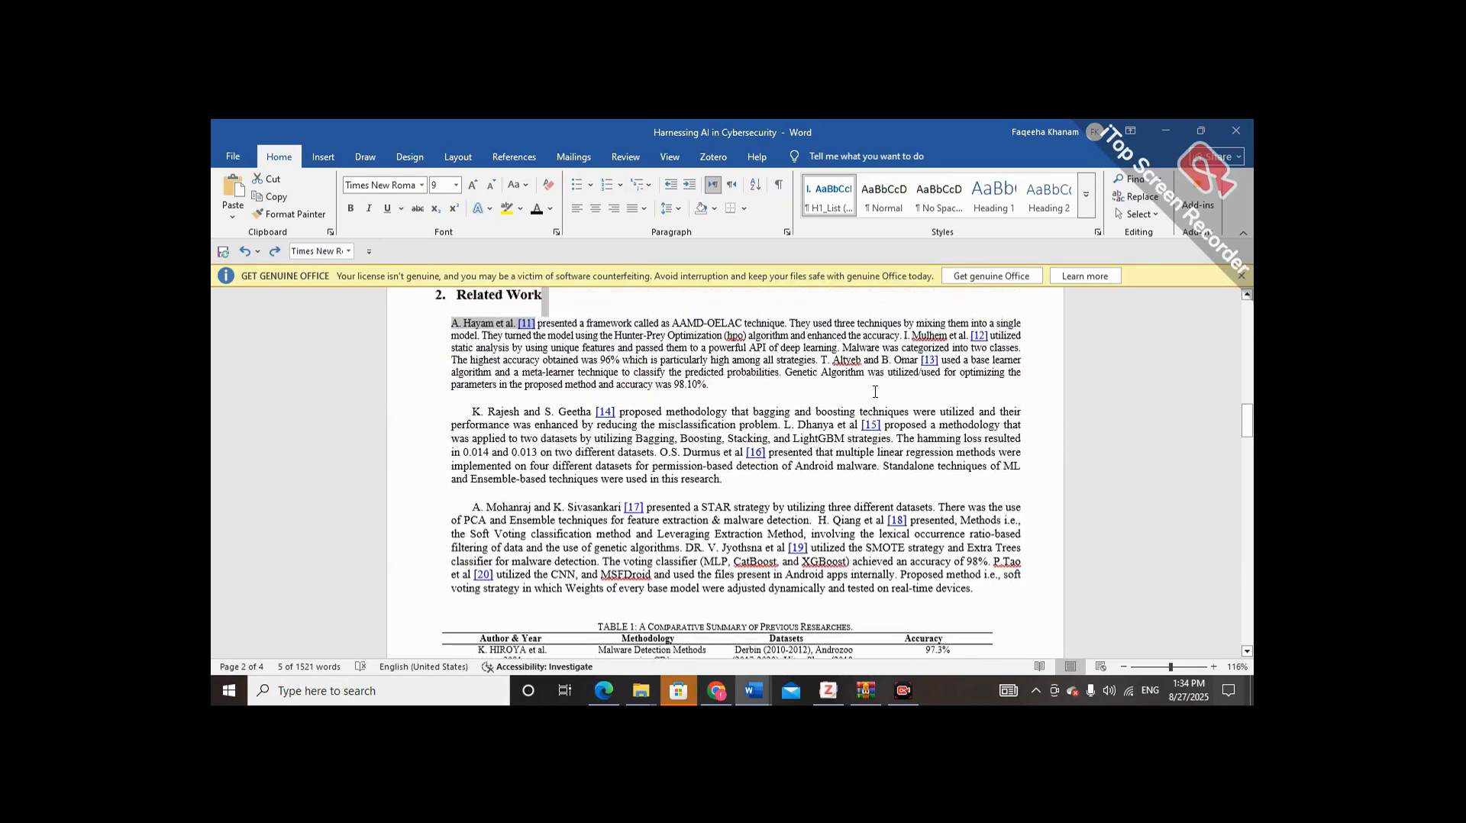
pyautogui.scroll(2, 875, 391)
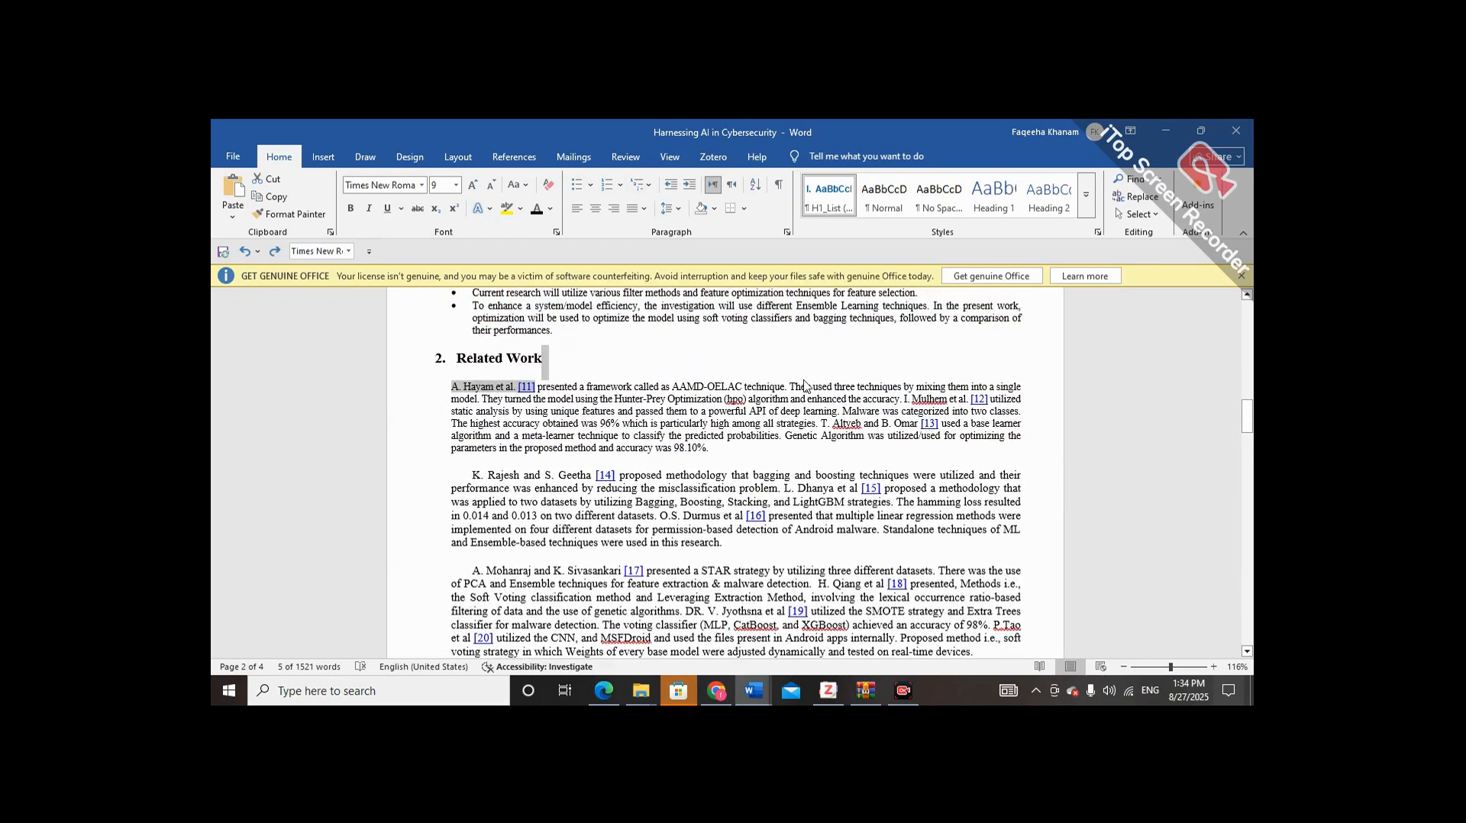
pyautogui.press('Left')
pyautogui.scroll(-1, 766, 493)
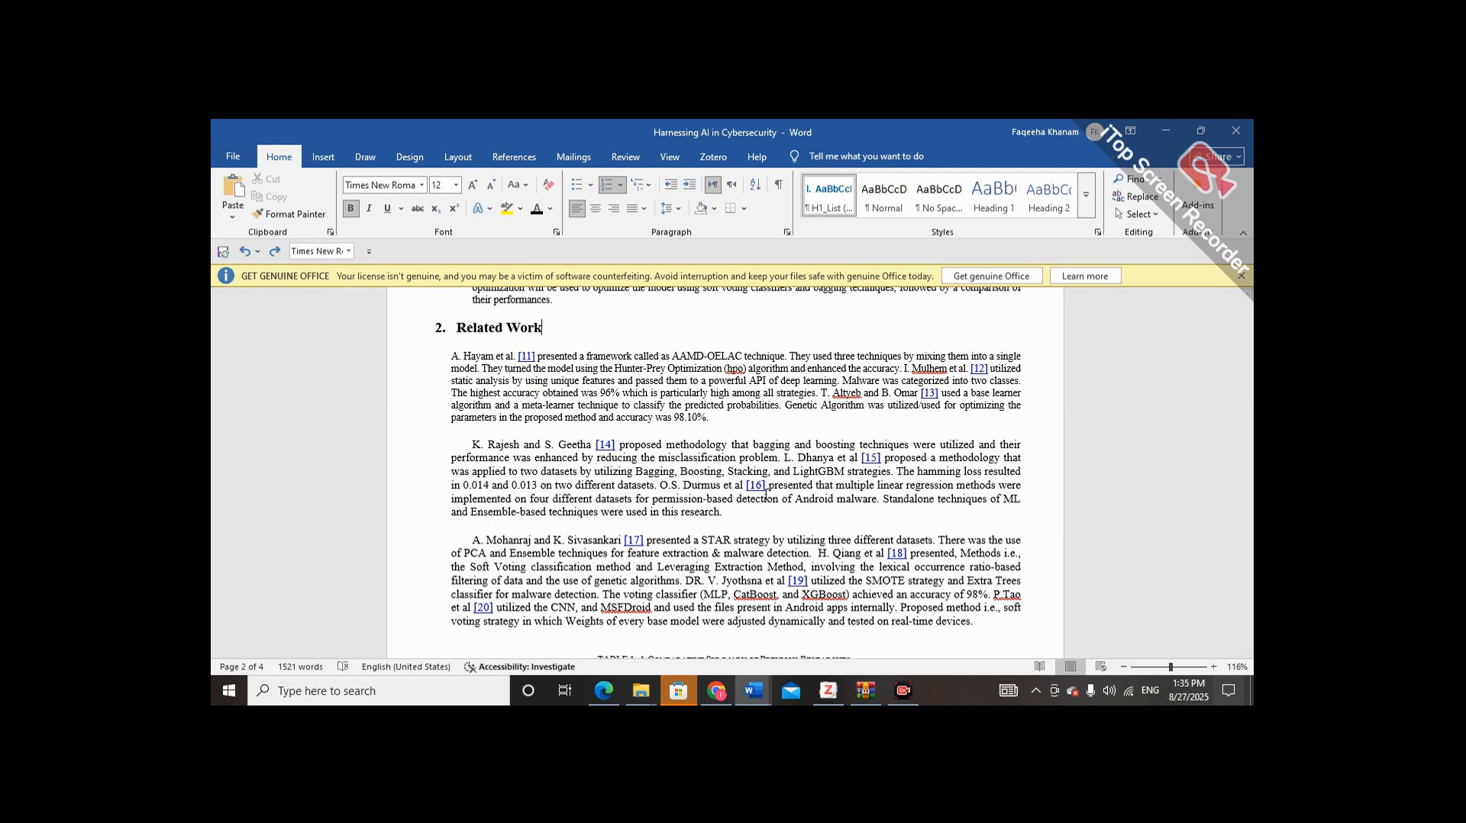
pyautogui.scroll(-5, 766, 495)
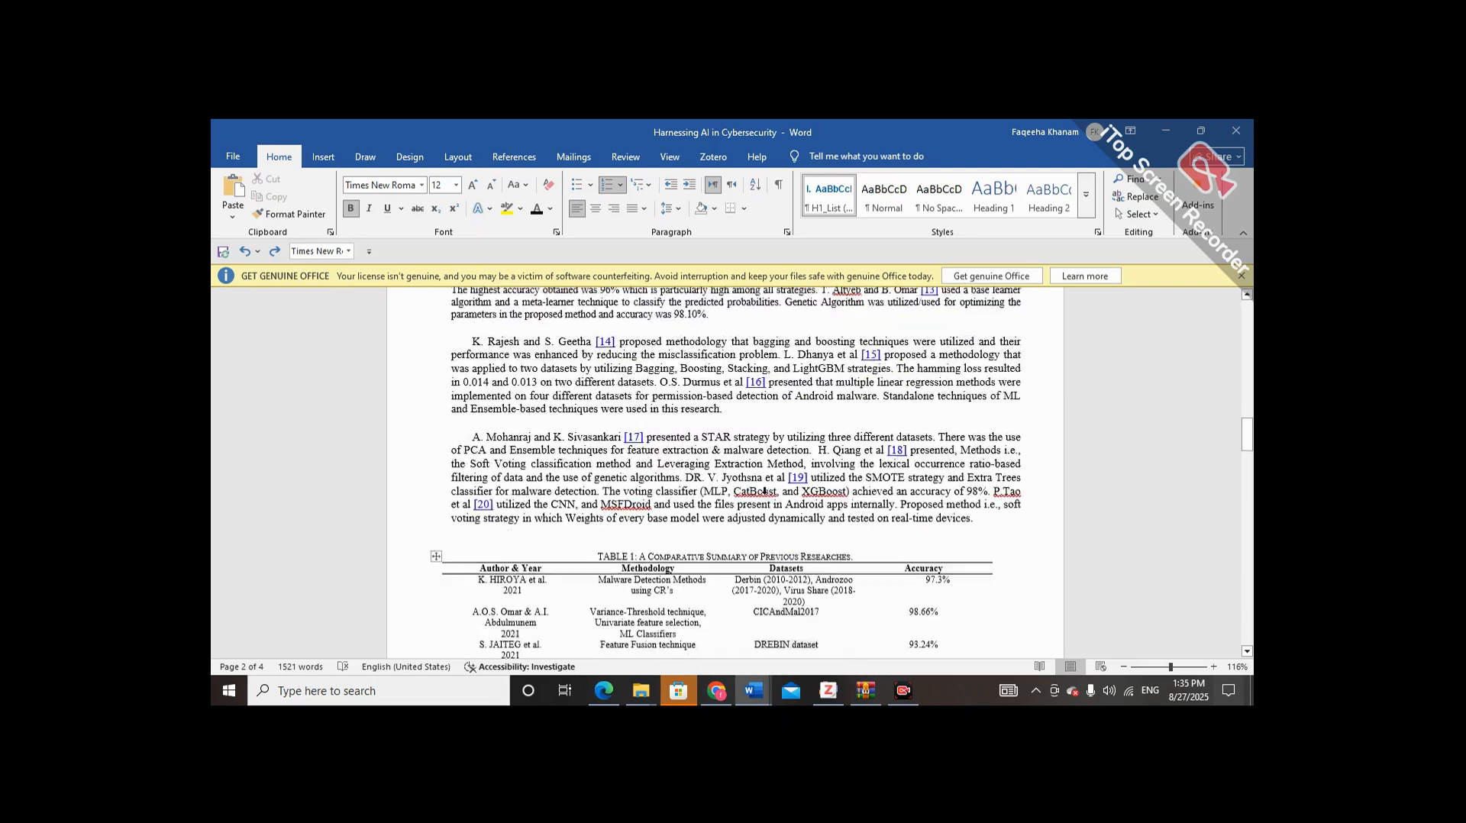
pyautogui.scroll(-1, 766, 494)
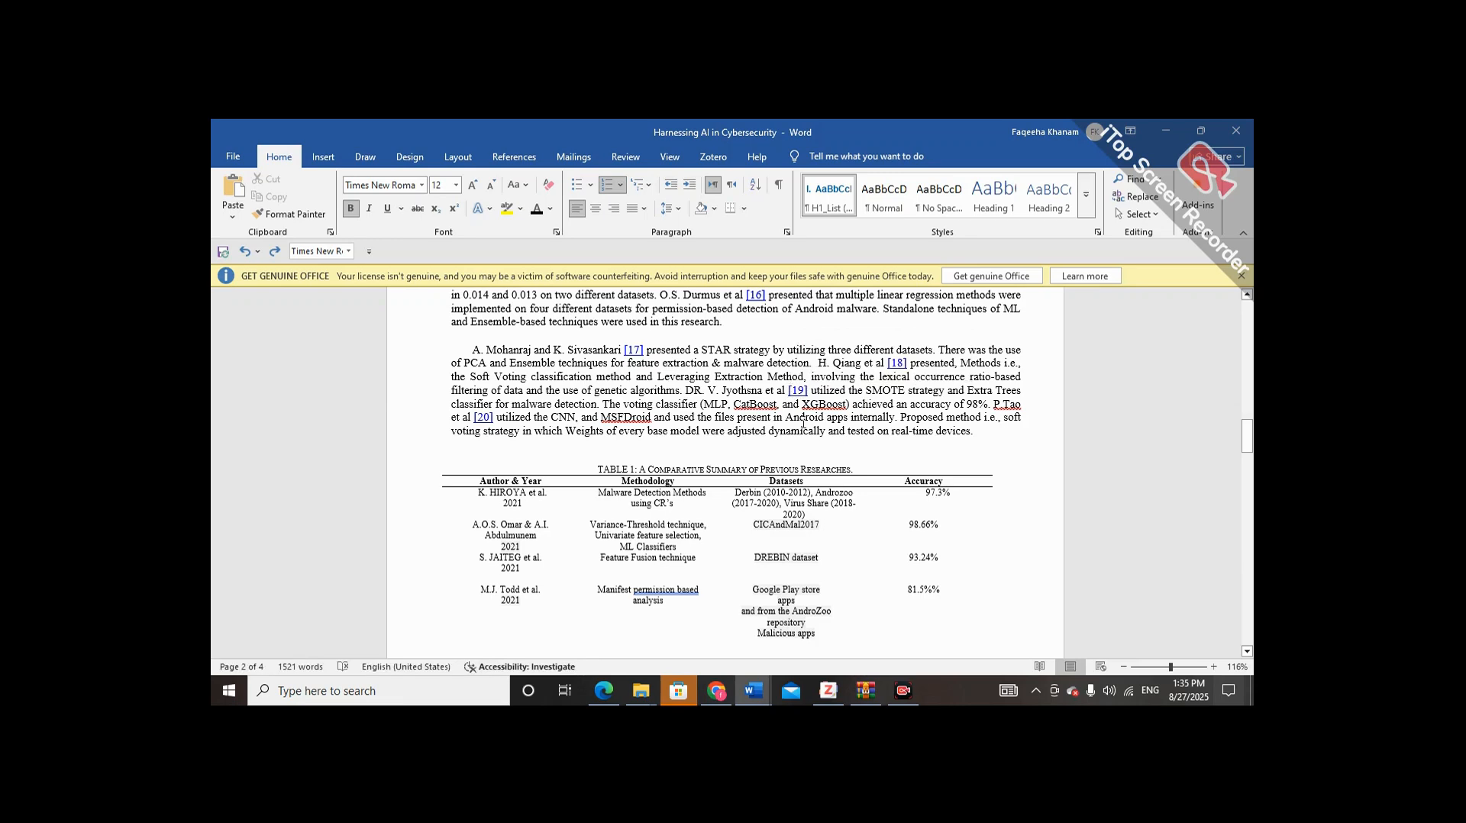
# - Open the caption settings for the whole comparison table and close them without inserting a caption
pyautogui.scroll(-3, 803, 422)
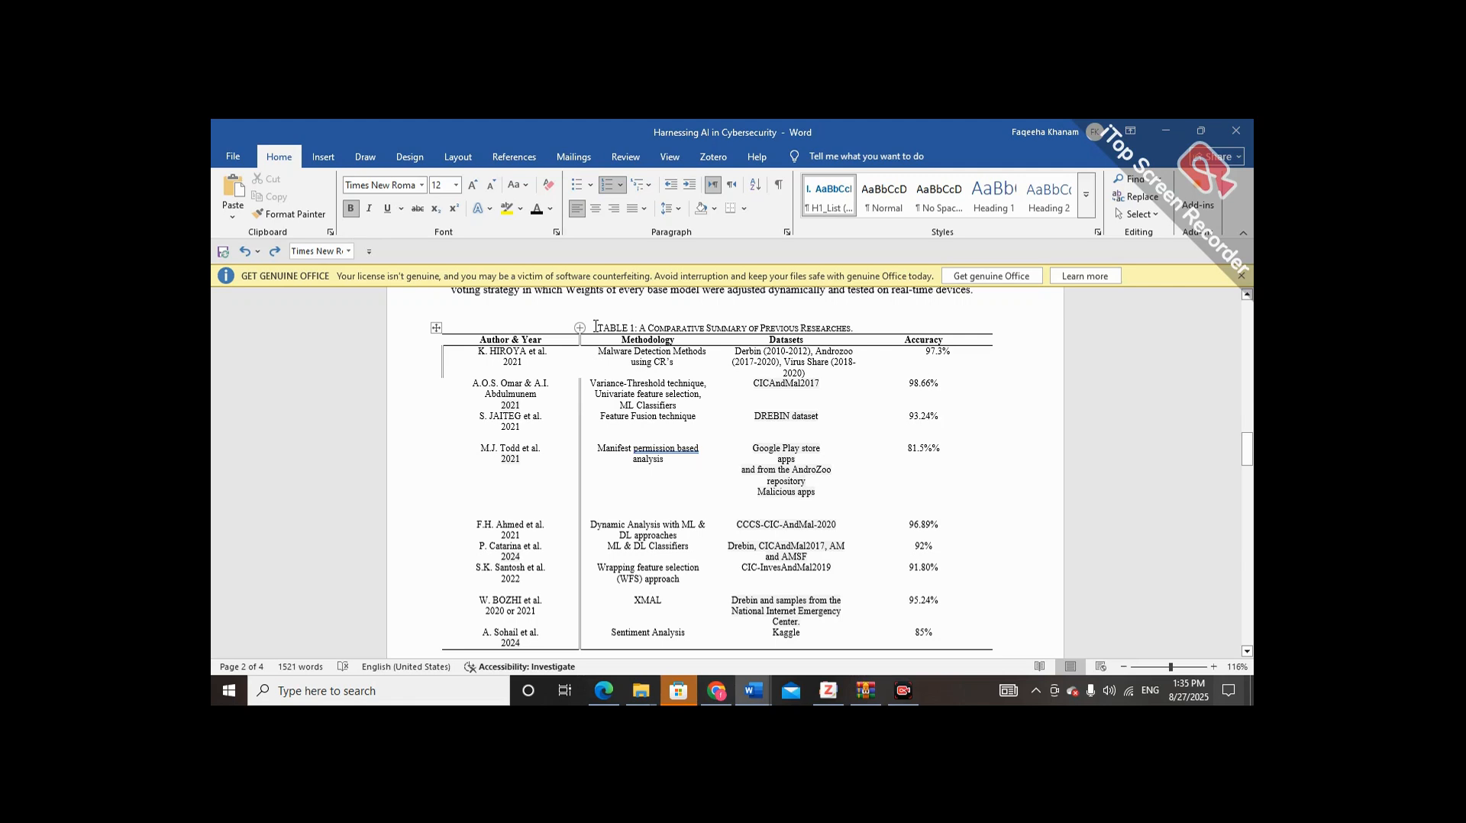
pyautogui.click(436, 328)
pyautogui.rightClick(435, 330)
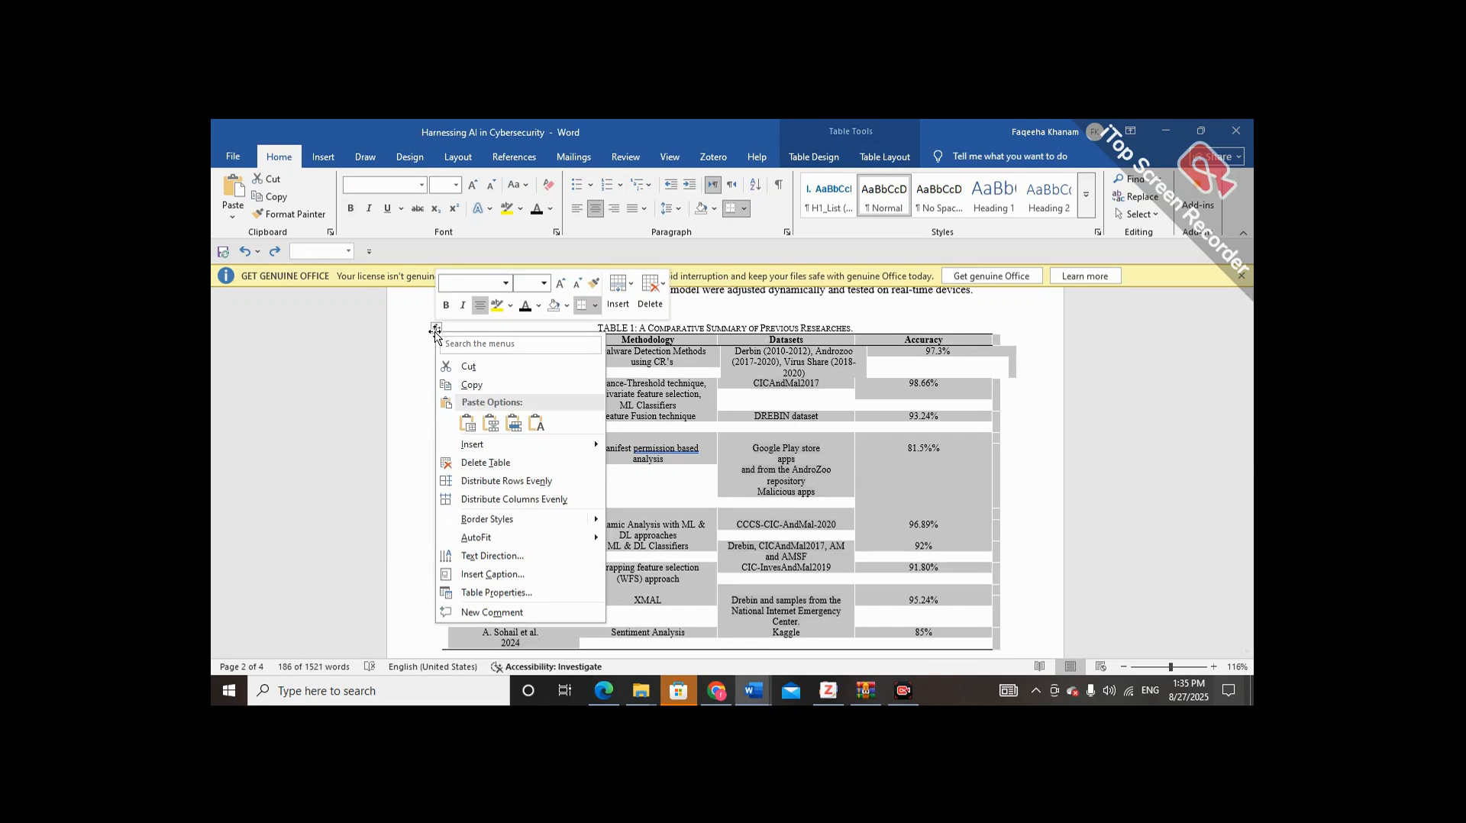
pyautogui.click(495, 574)
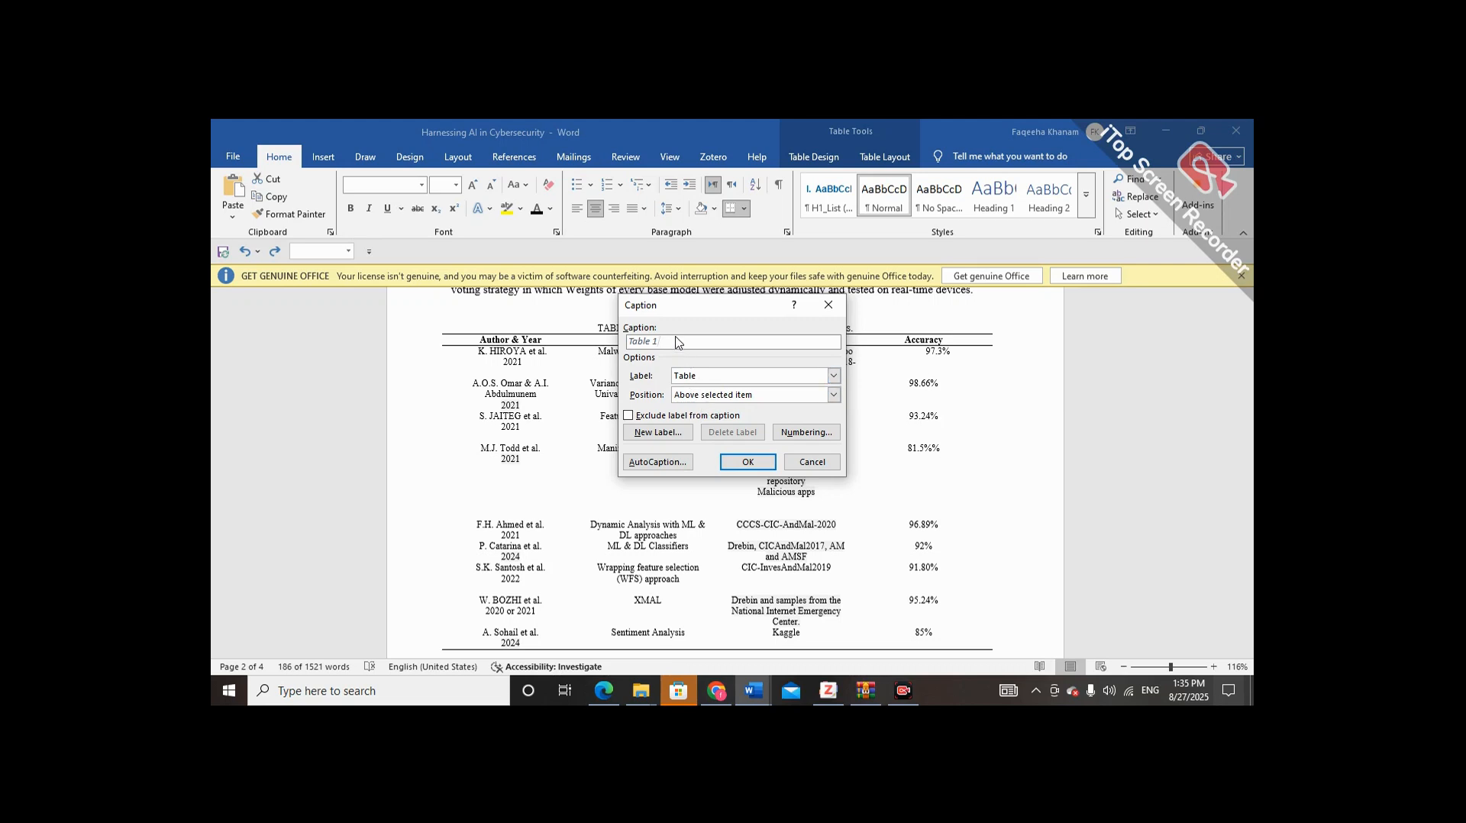
pyautogui.click(828, 305)
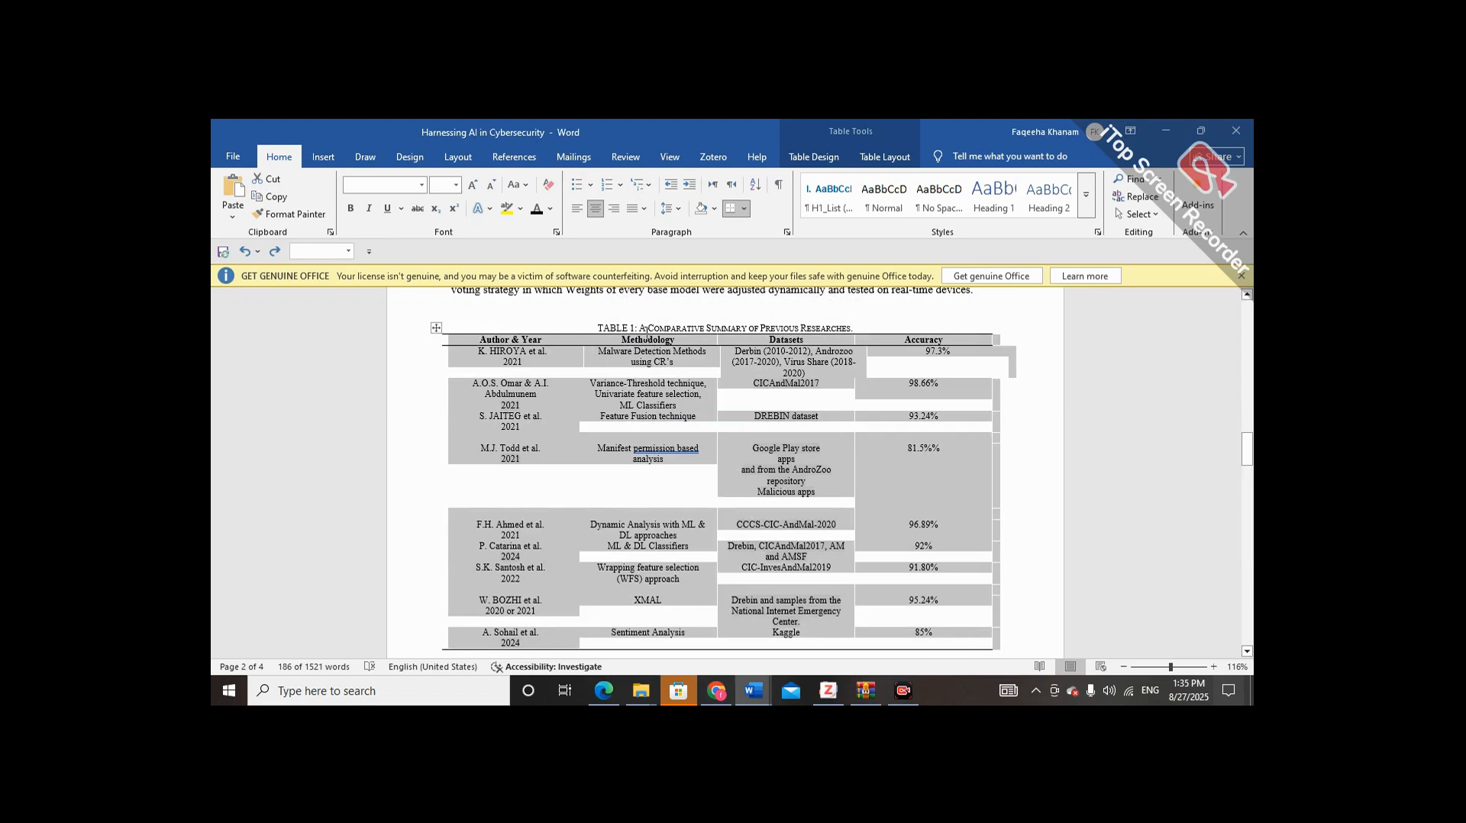
# - Examine the number, colon, title text and font size in the comparison table's "TABLE 1: A Comparative Summary of Previous Researches" caption
pyautogui.click(602, 328)
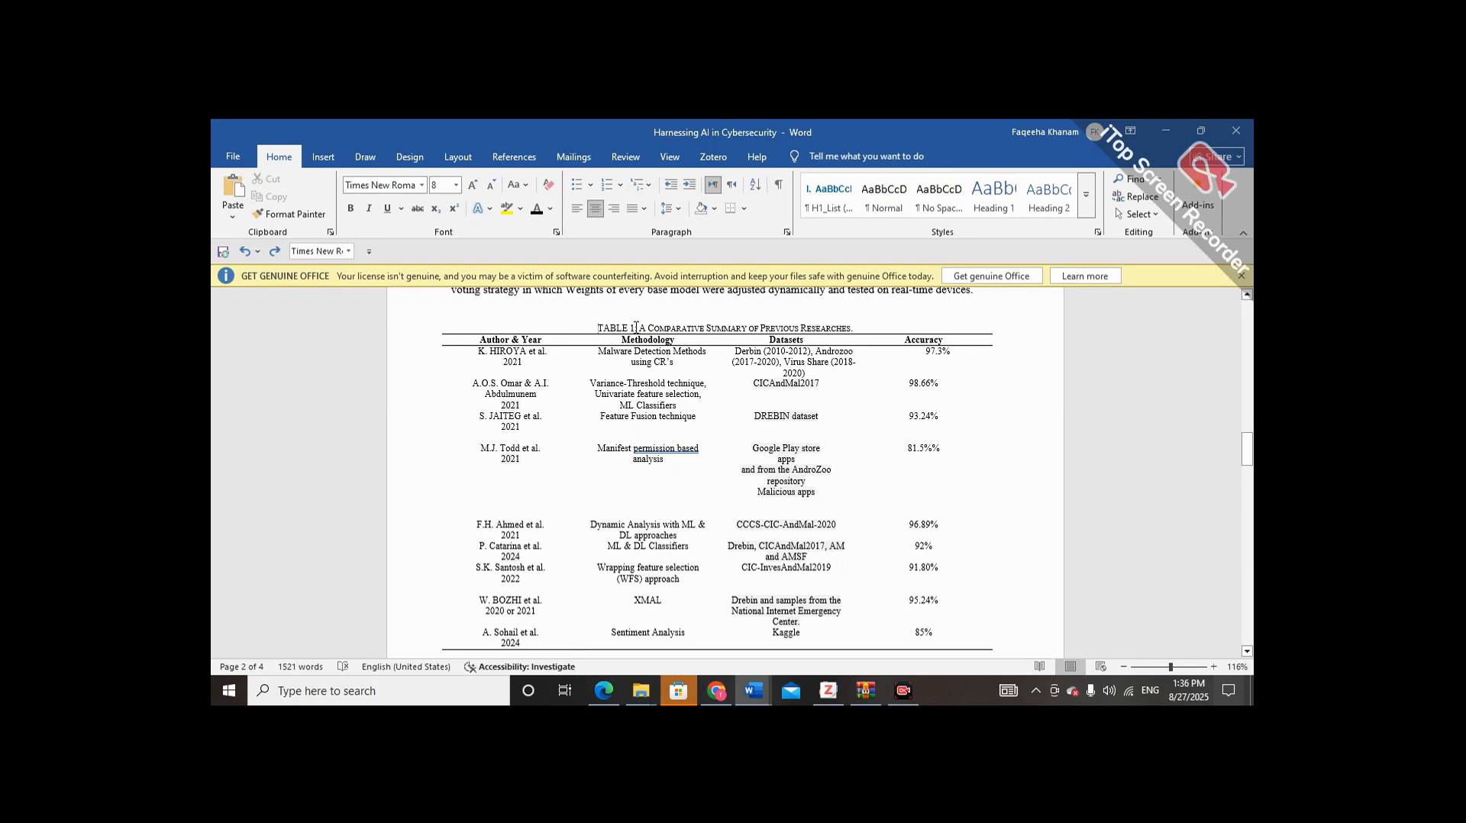
pyautogui.doubleClick(634, 327)
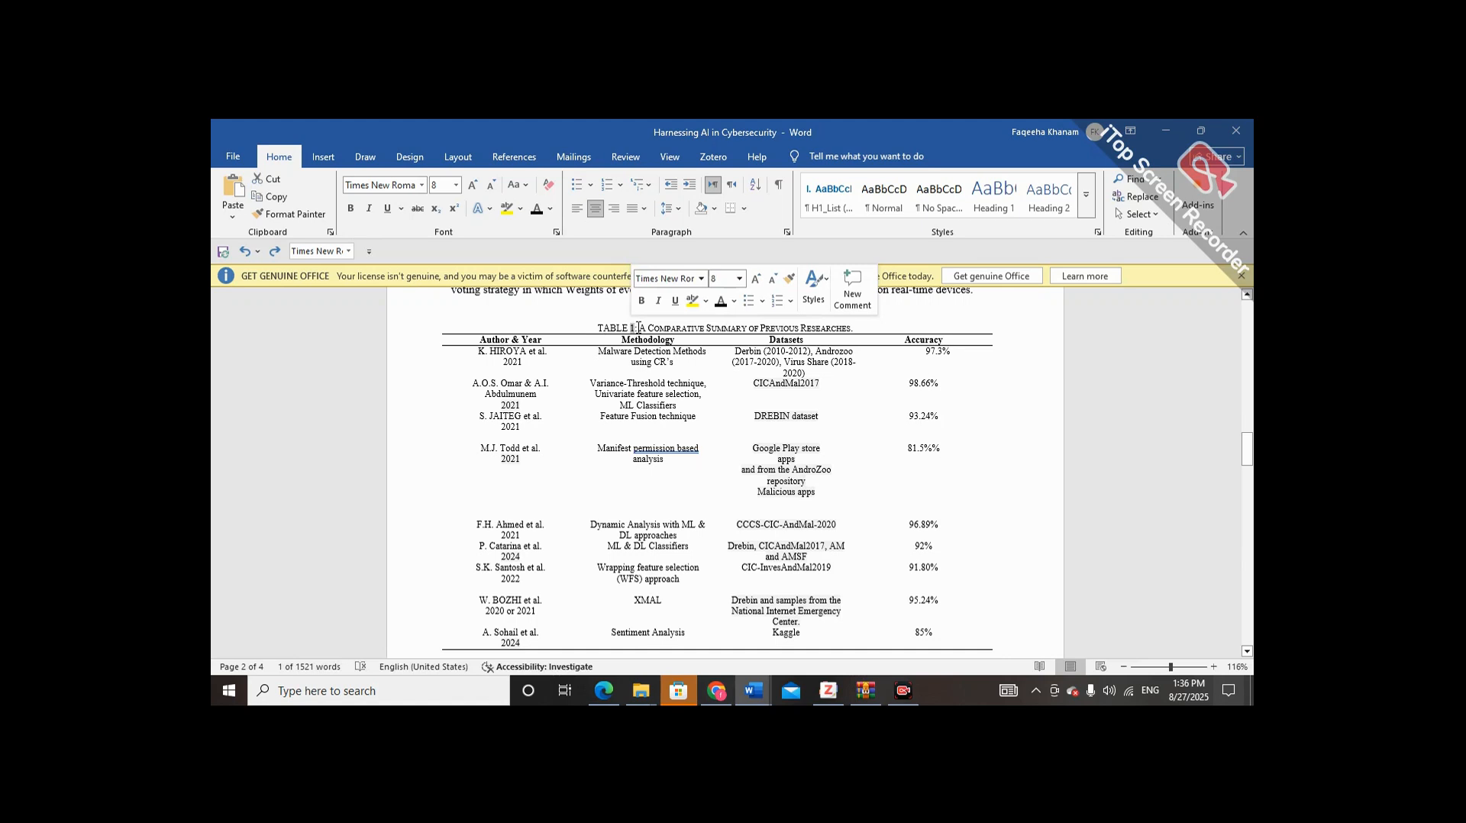
pyautogui.click(638, 327)
pyautogui.doubleClick(638, 327)
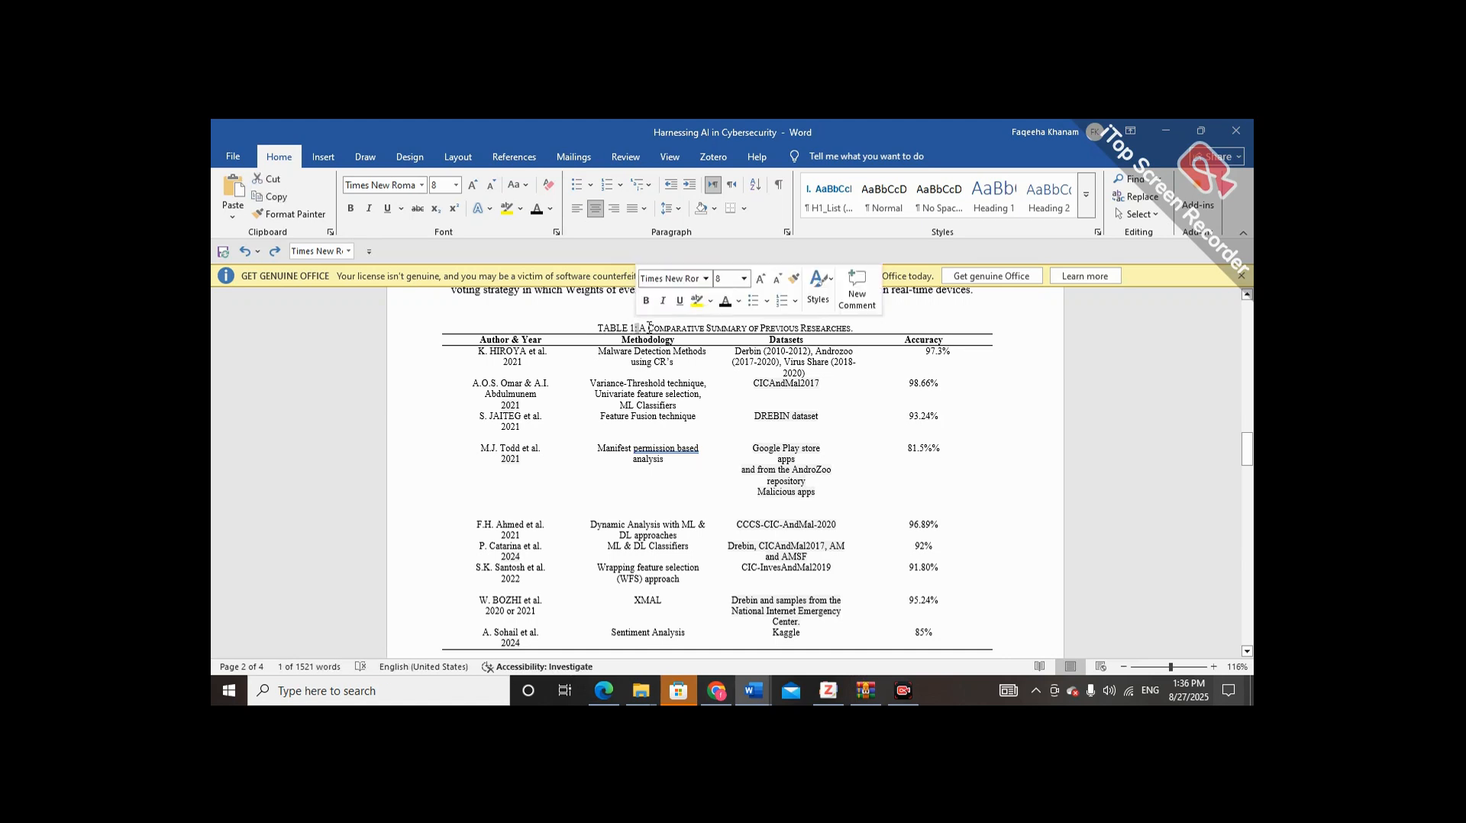
pyautogui.doubleClick(679, 329)
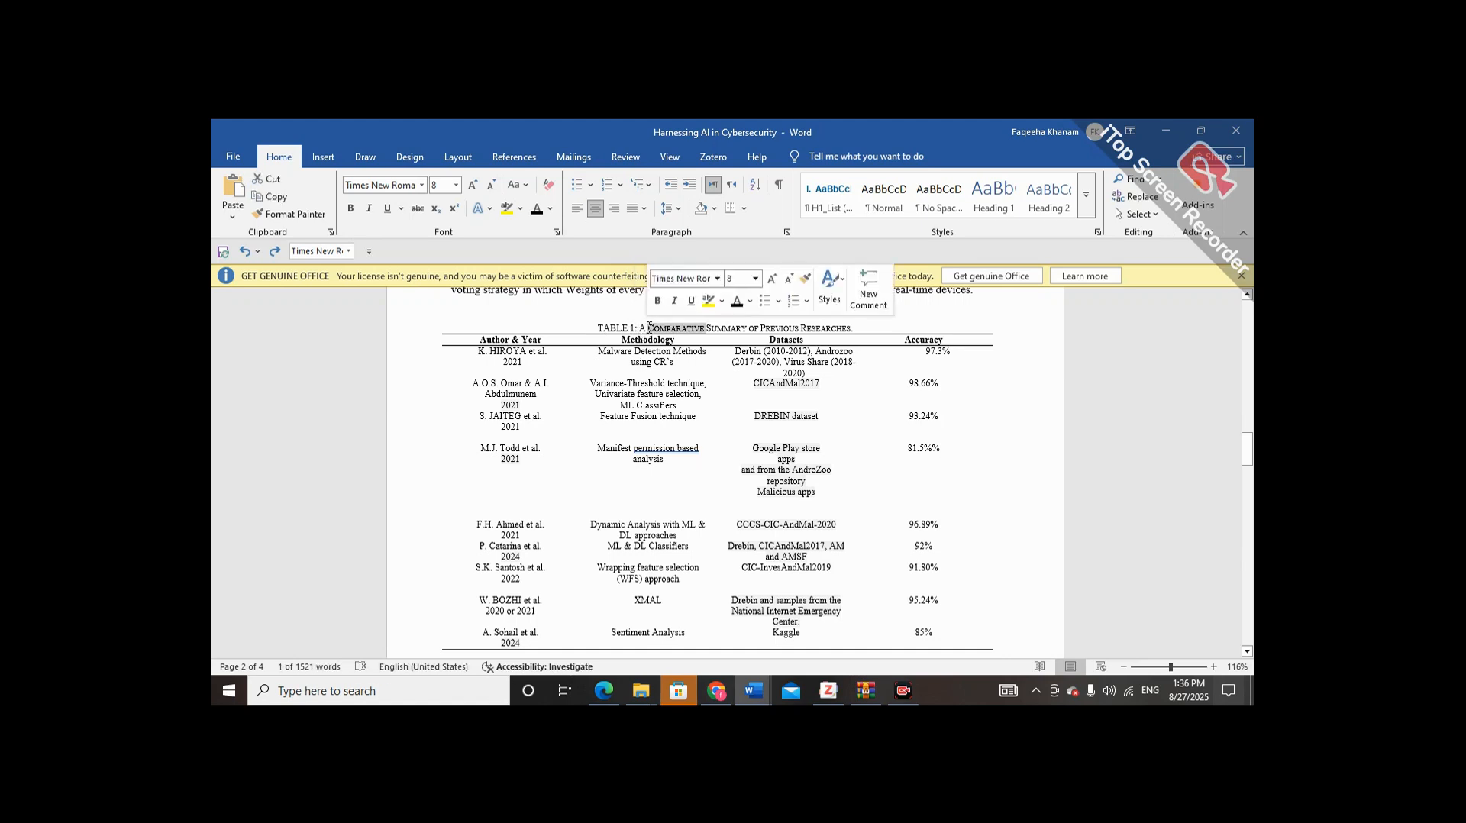
pyautogui.click(760, 326)
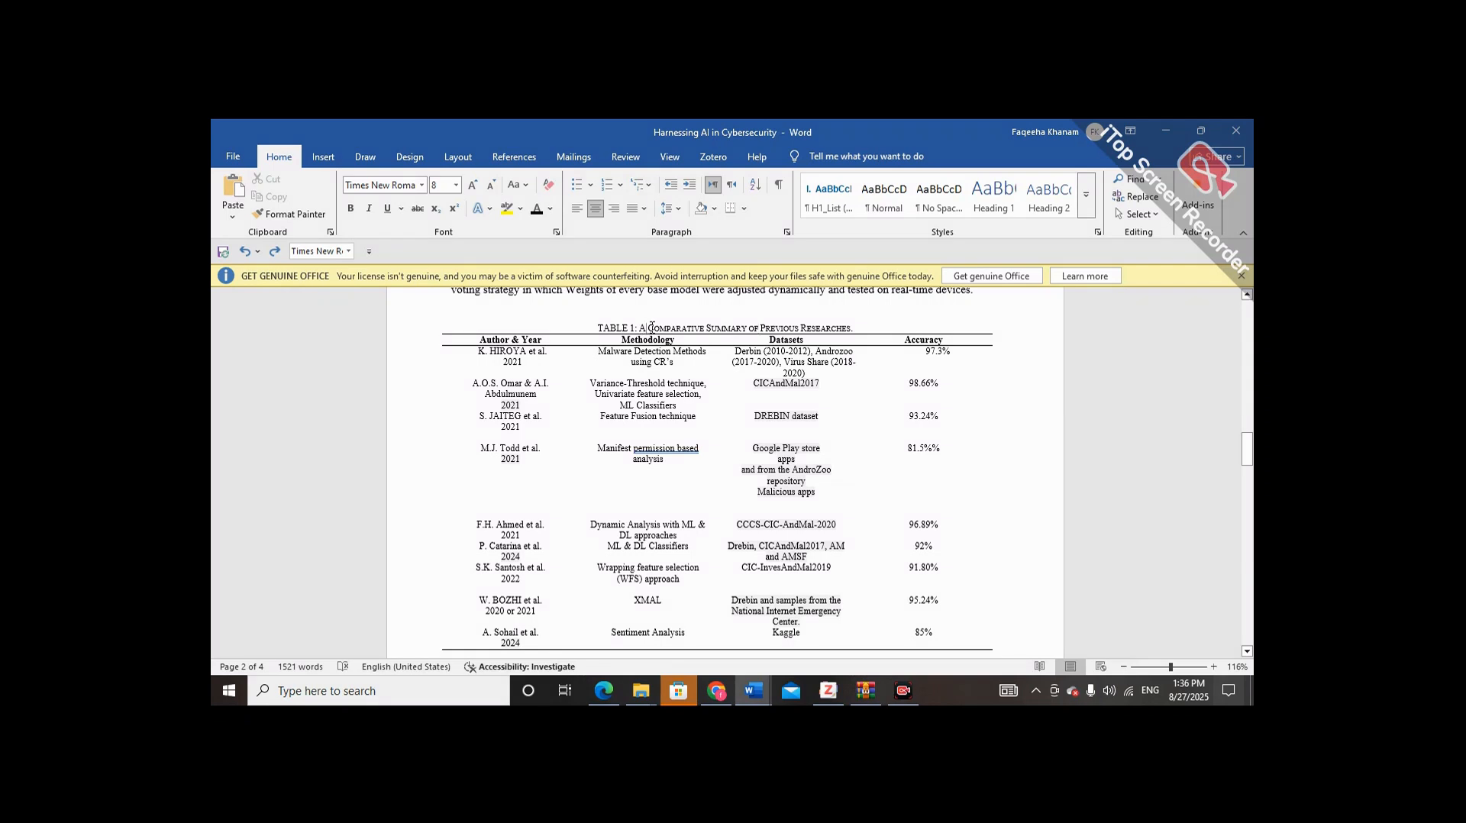
pyautogui.moveTo(641, 327); pyautogui.dragTo(686, 334)
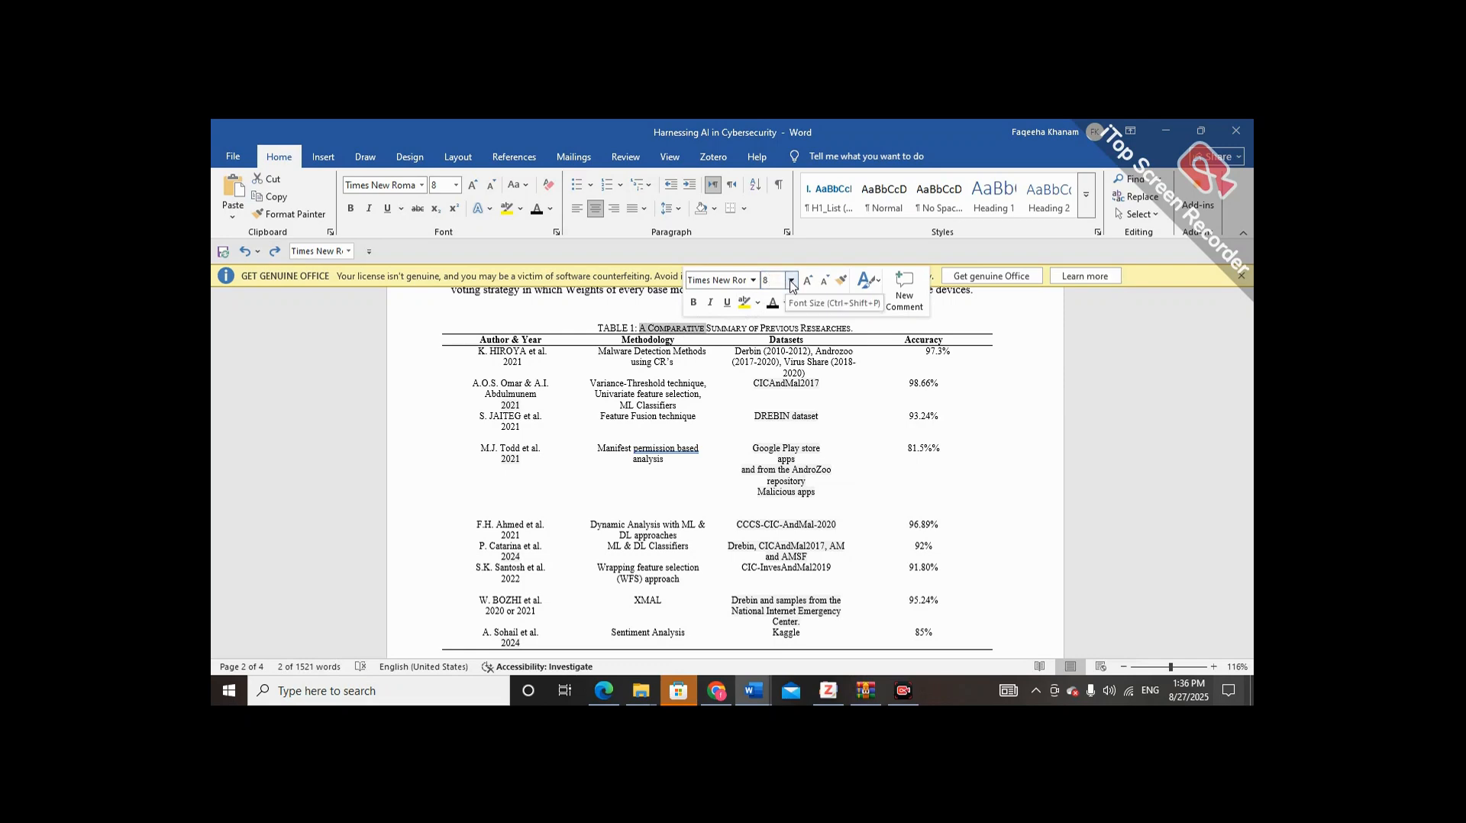
# - Highlight the whole comparison table, the word "TABLE" in its caption, the caption with the header row, and the Methodology column, then clear the selection
pyautogui.click(655, 365)
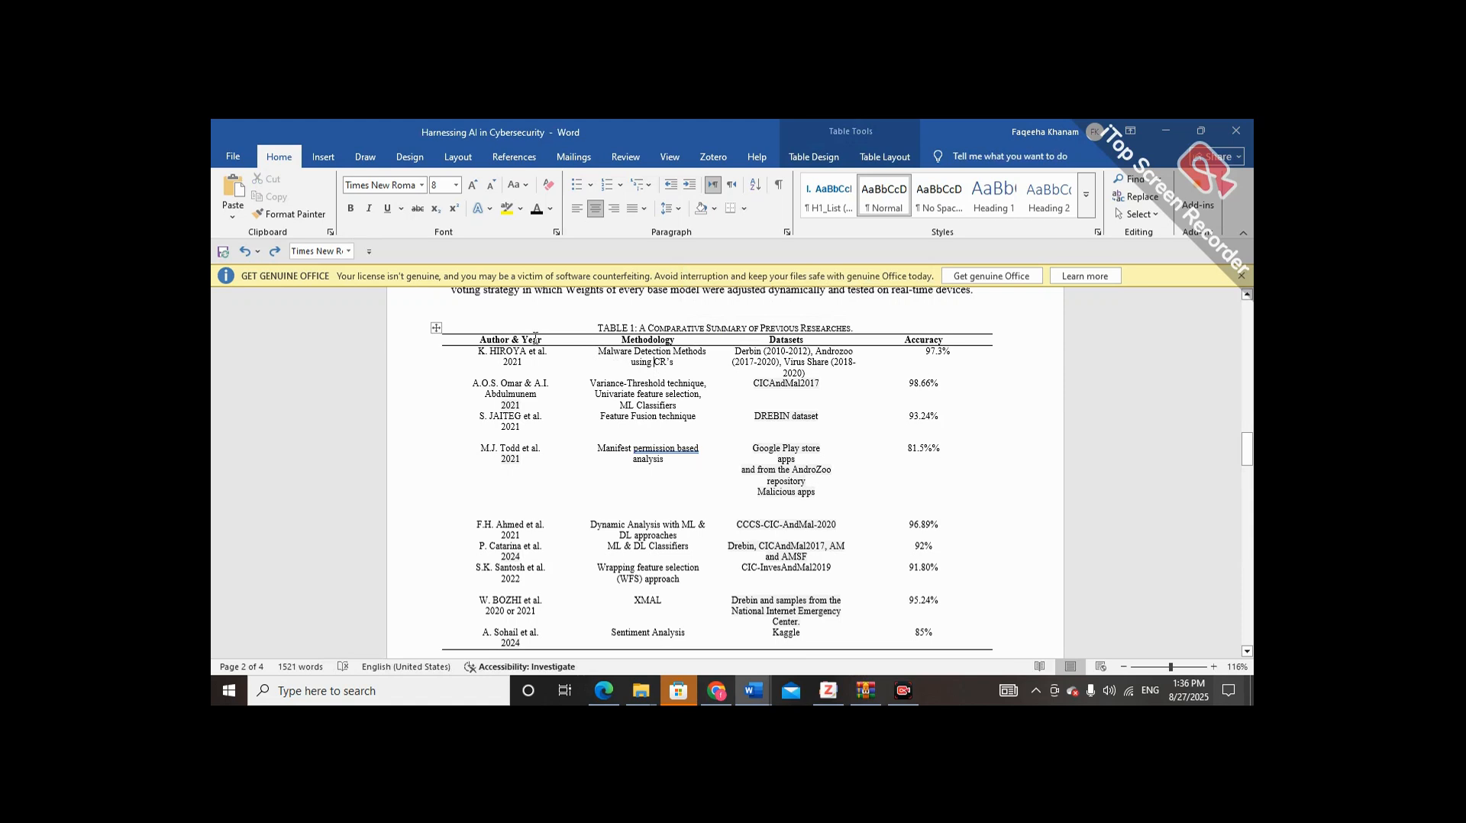
pyautogui.click(435, 327)
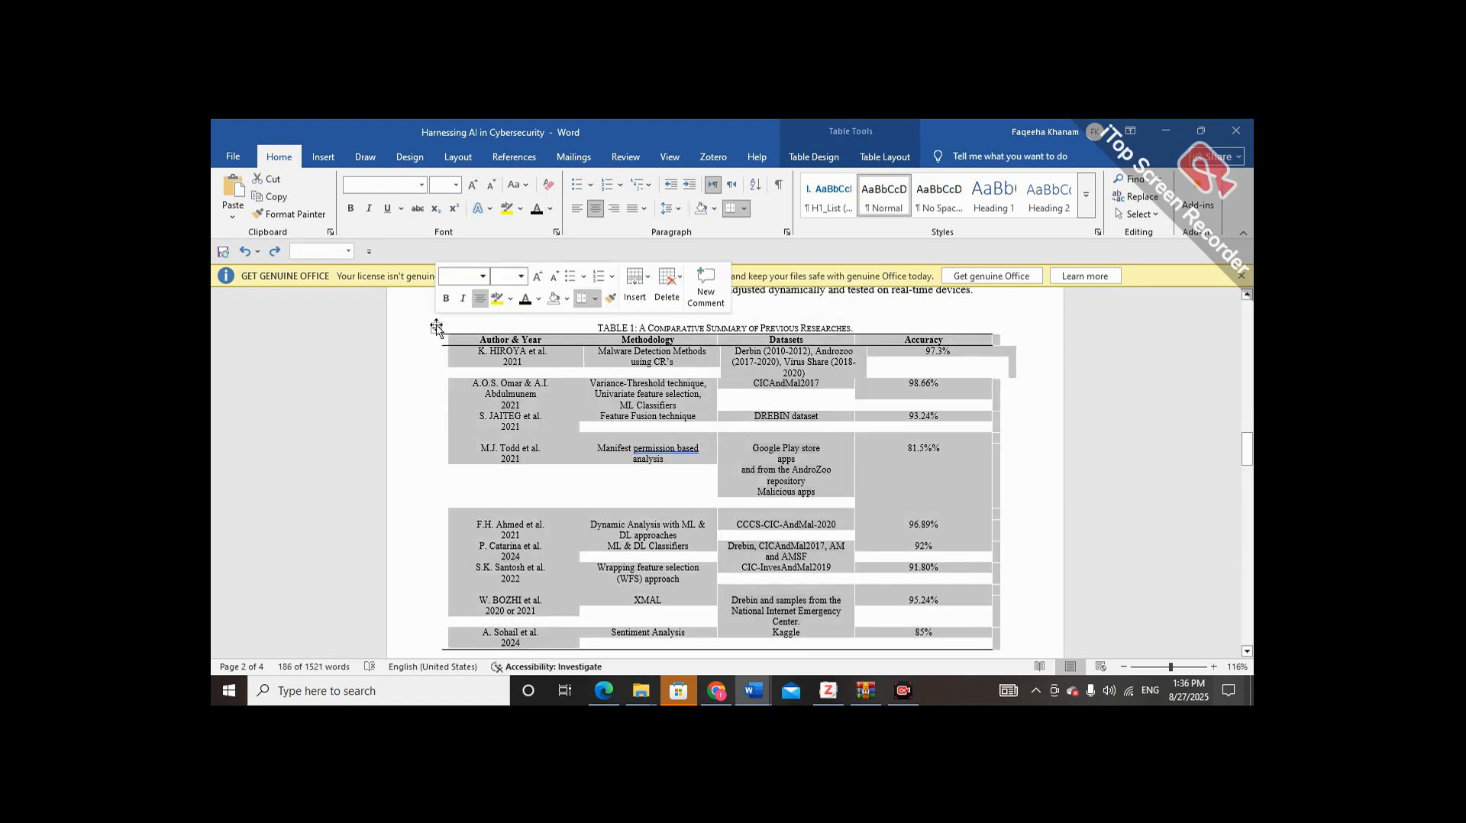
pyautogui.doubleClick(602, 327)
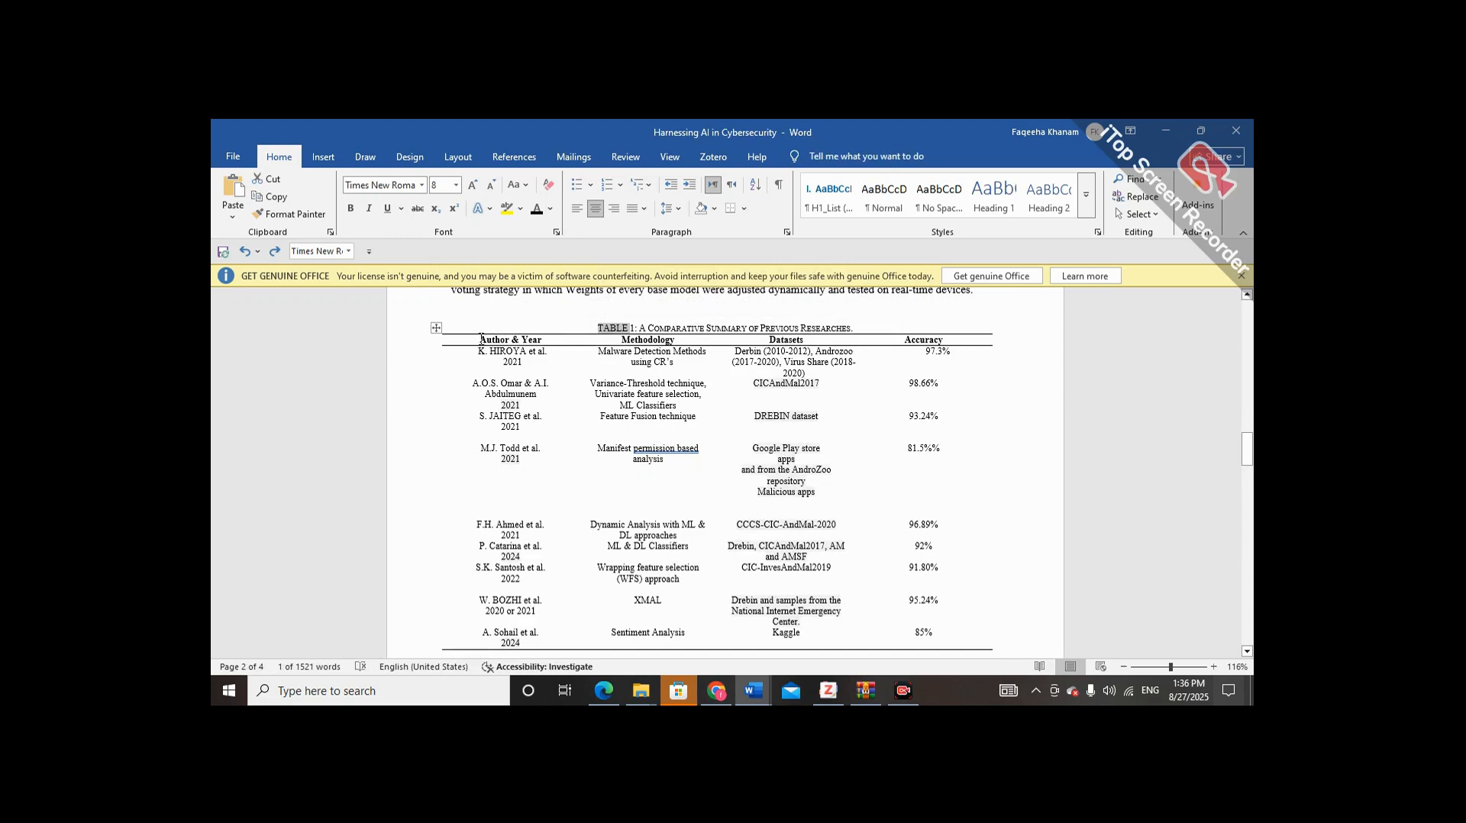
pyautogui.moveTo(481, 338); pyautogui.dragTo(633, 331)
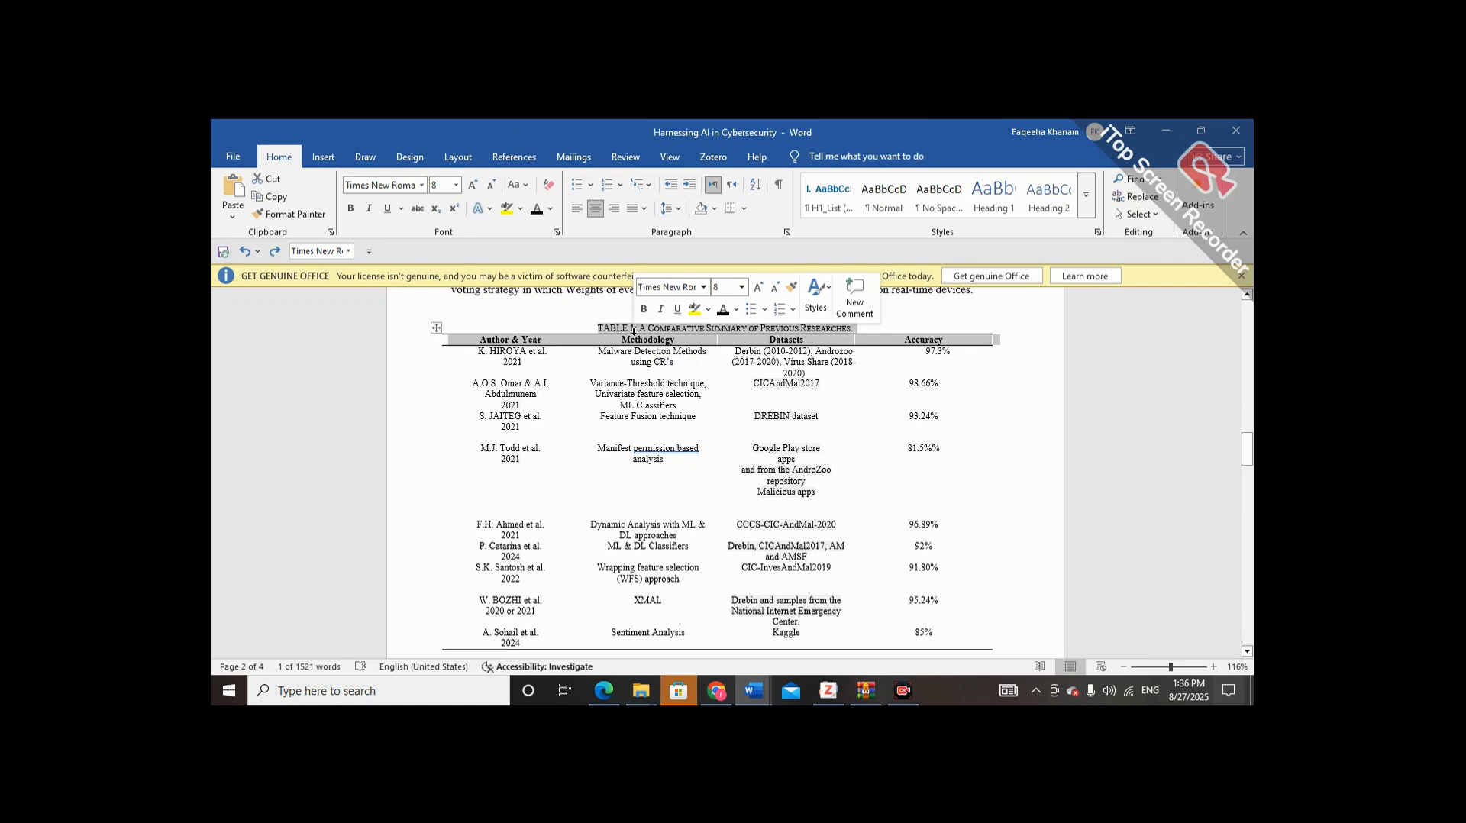
pyautogui.click(634, 331)
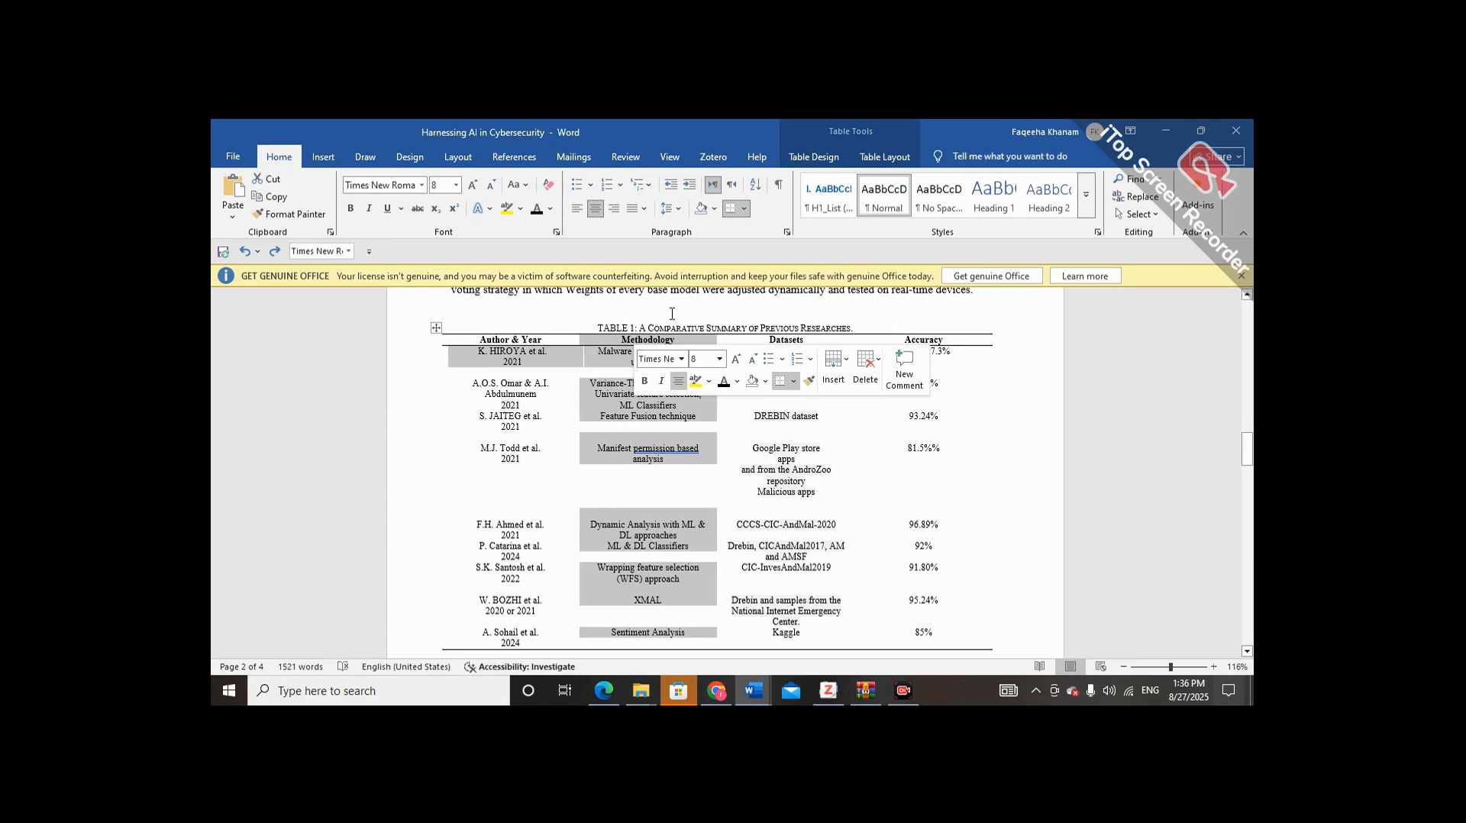
pyautogui.click(733, 332)
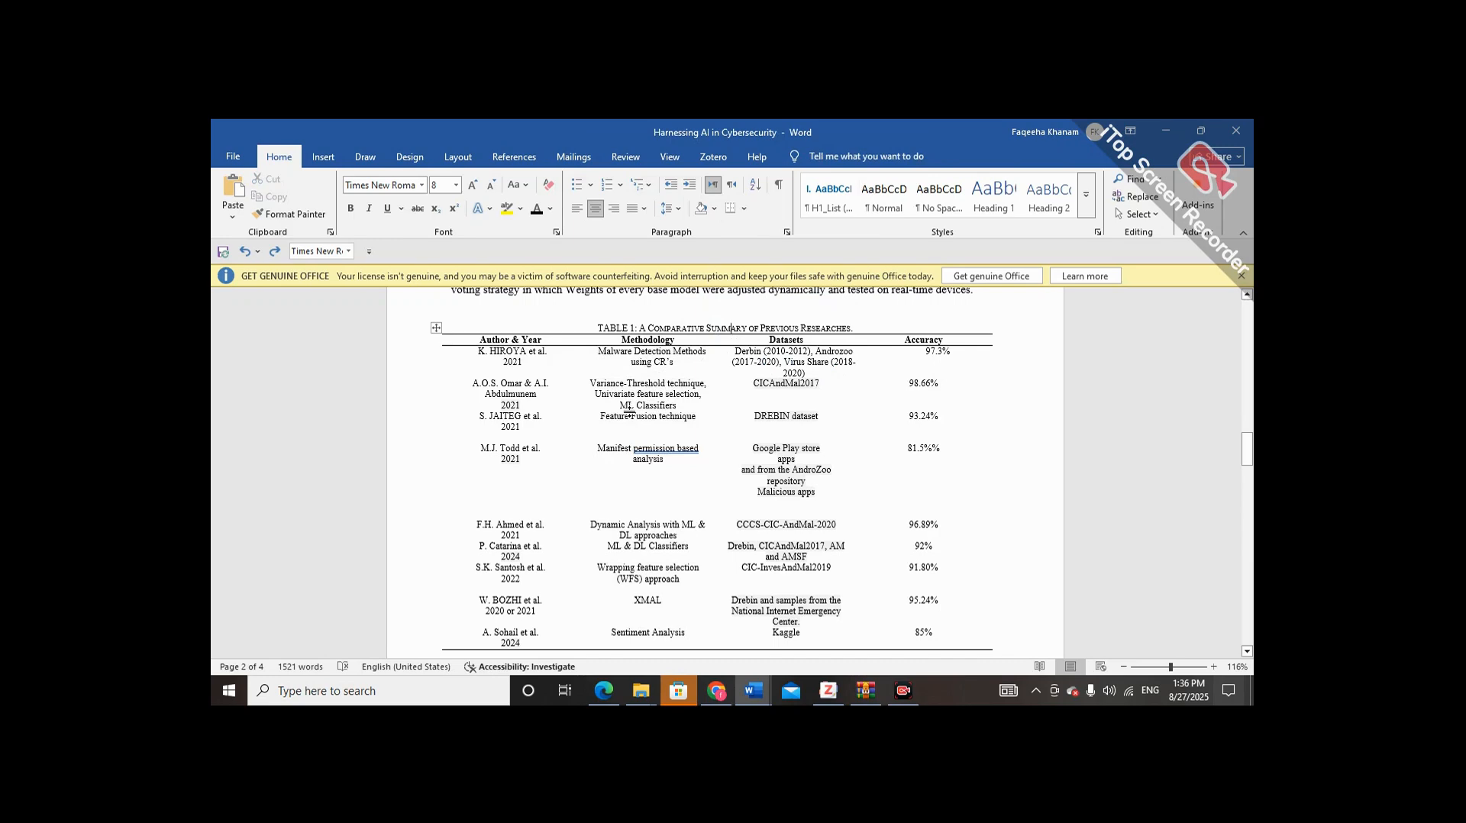
# - Review the Related Work section from the comparison table up to its heading, and back down through the cited paragraphs to the table caption
pyautogui.scroll(1, 629, 416)
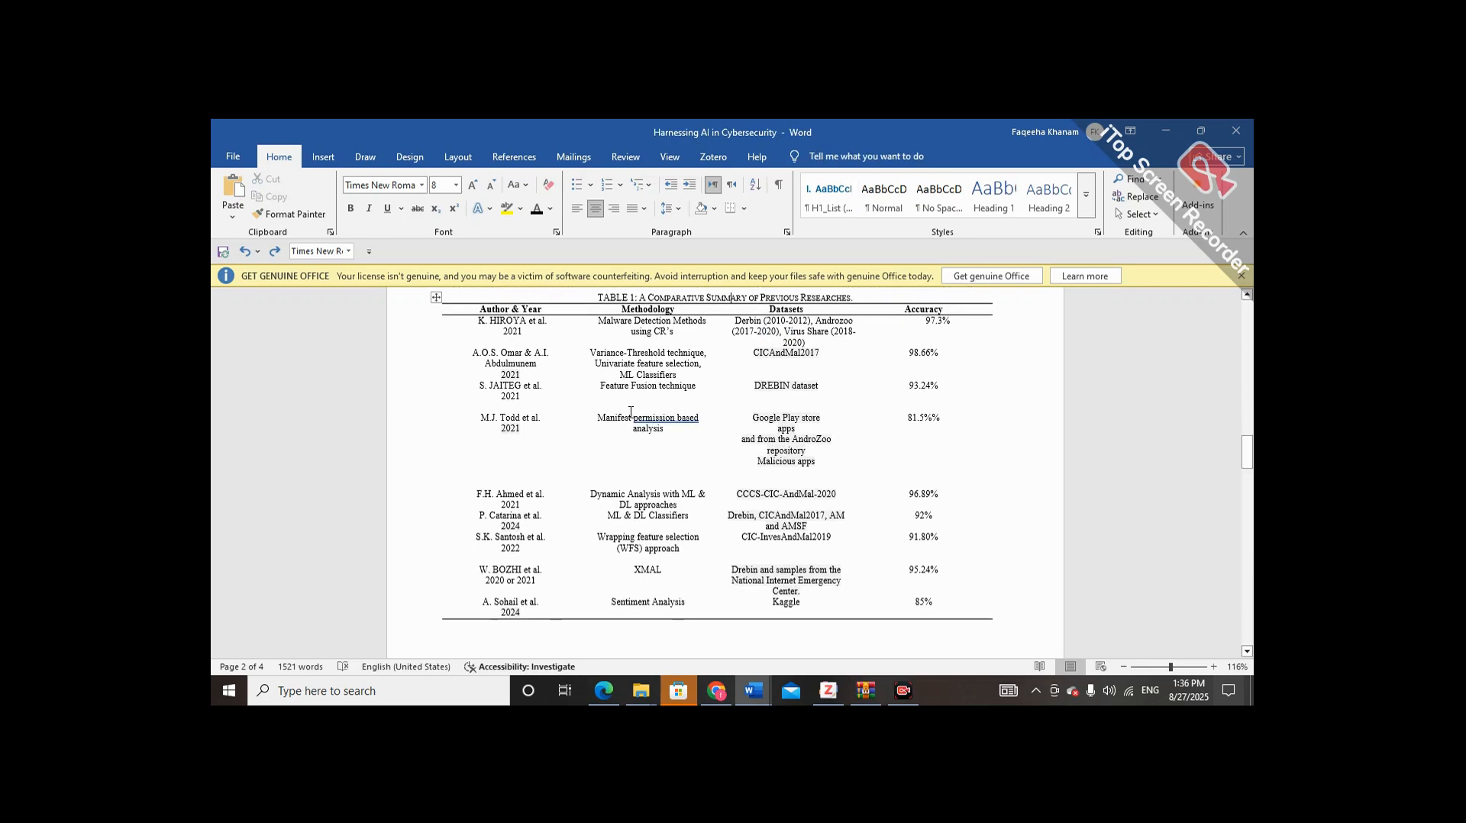
pyautogui.scroll(1, 631, 412)
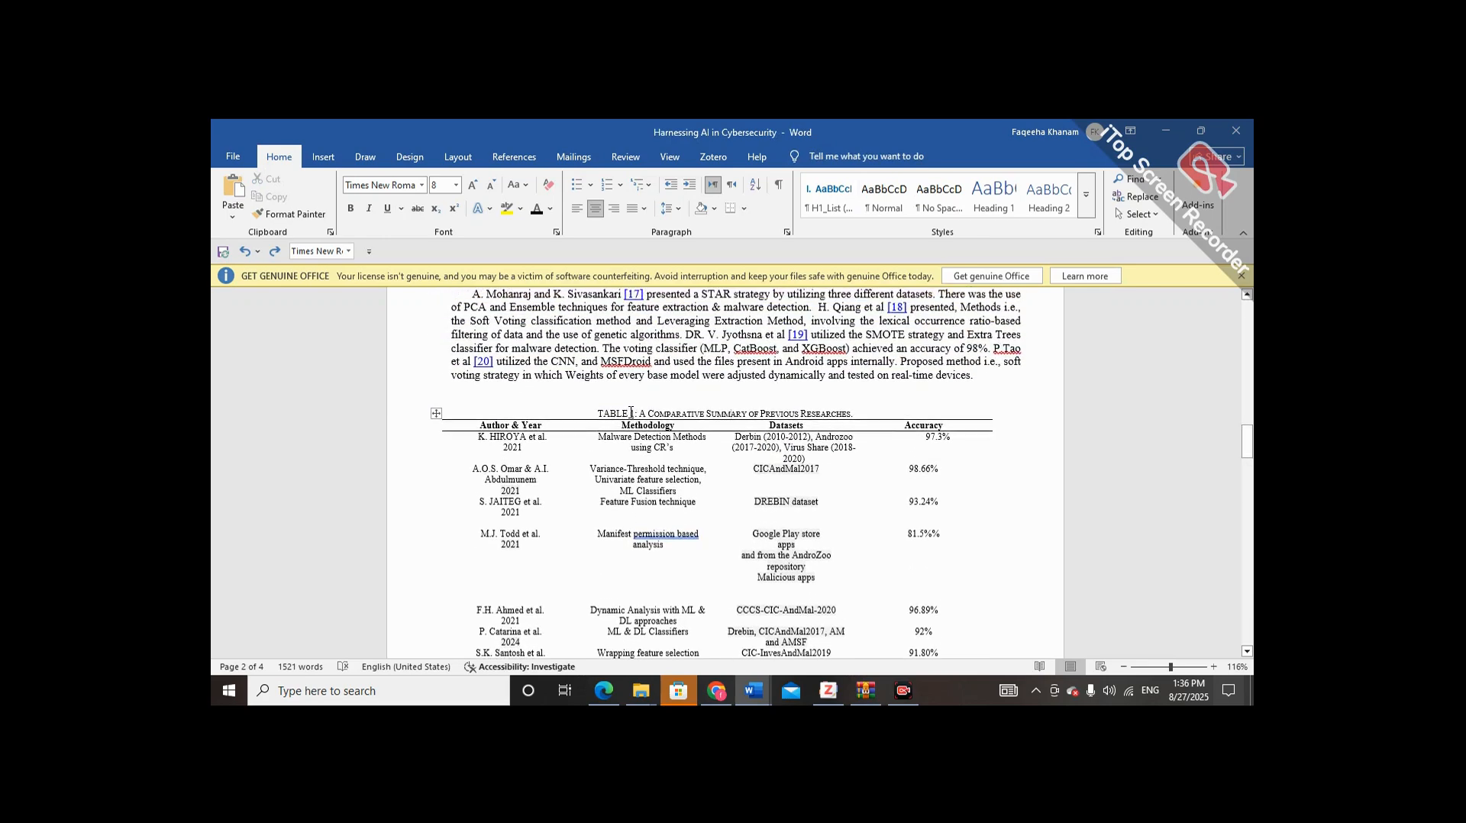
pyautogui.scroll(4, 631, 413)
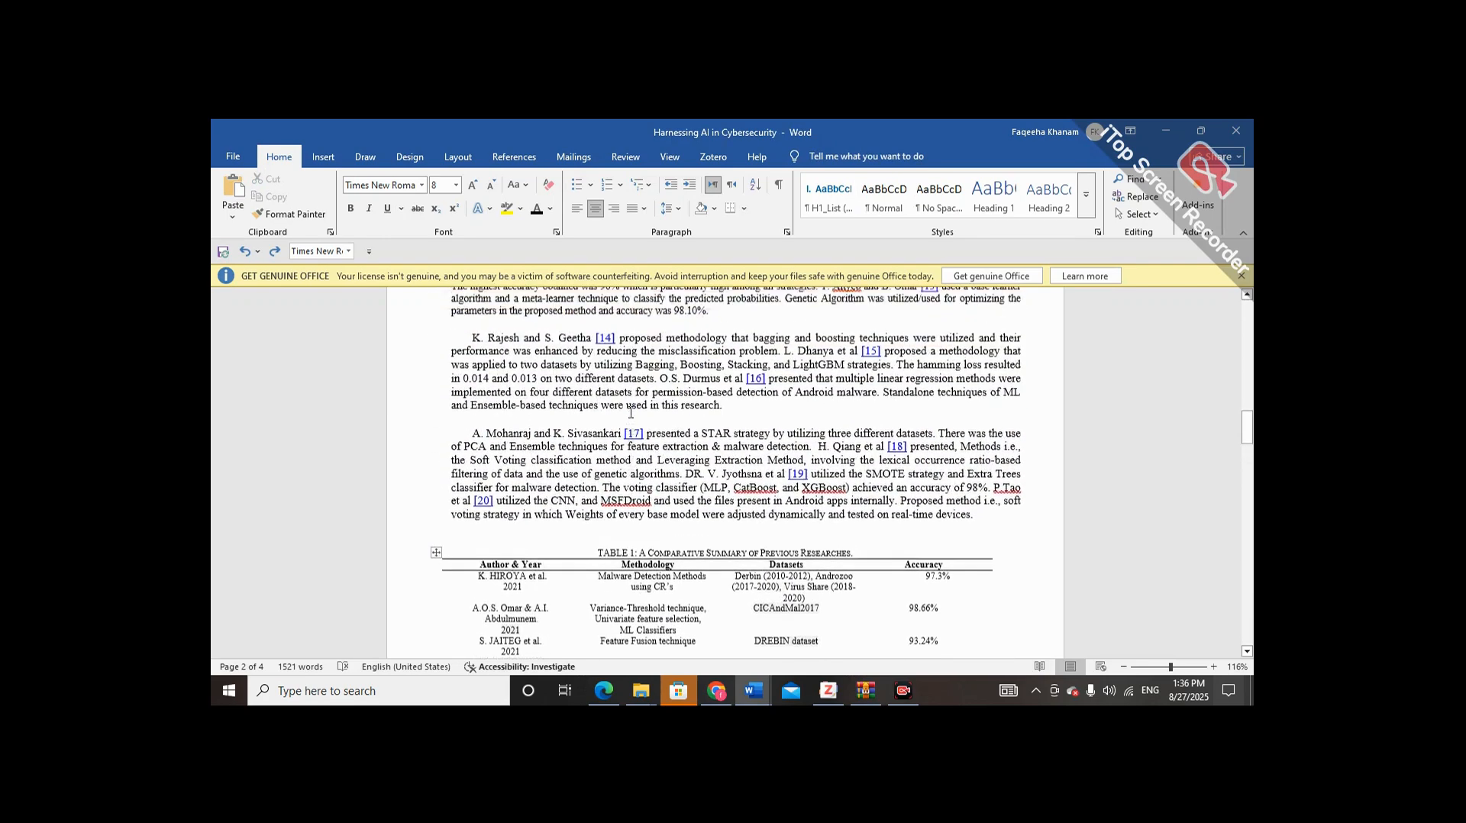
pyautogui.scroll(3, 631, 413)
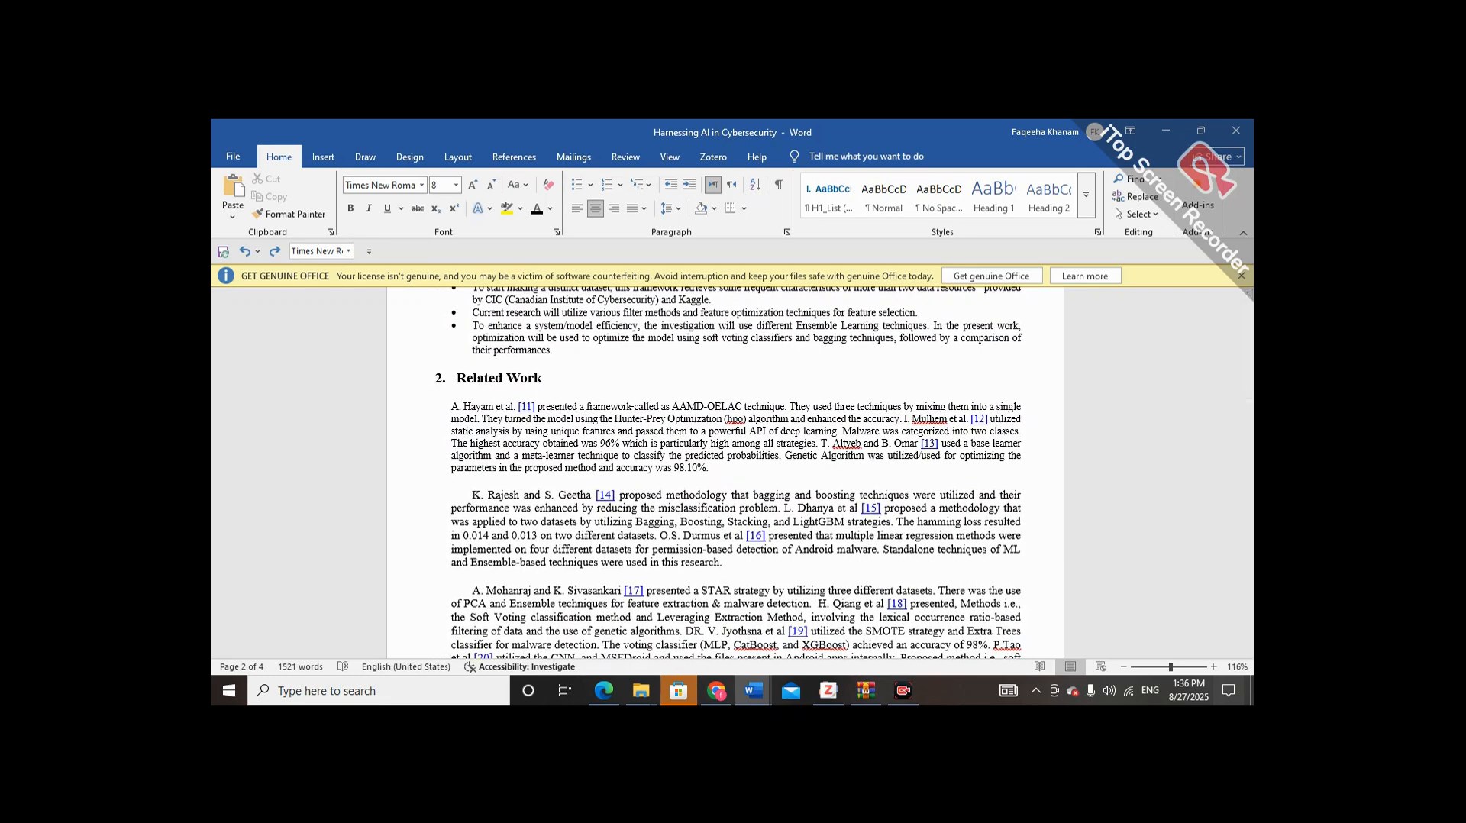
pyautogui.scroll(-3, 631, 413)
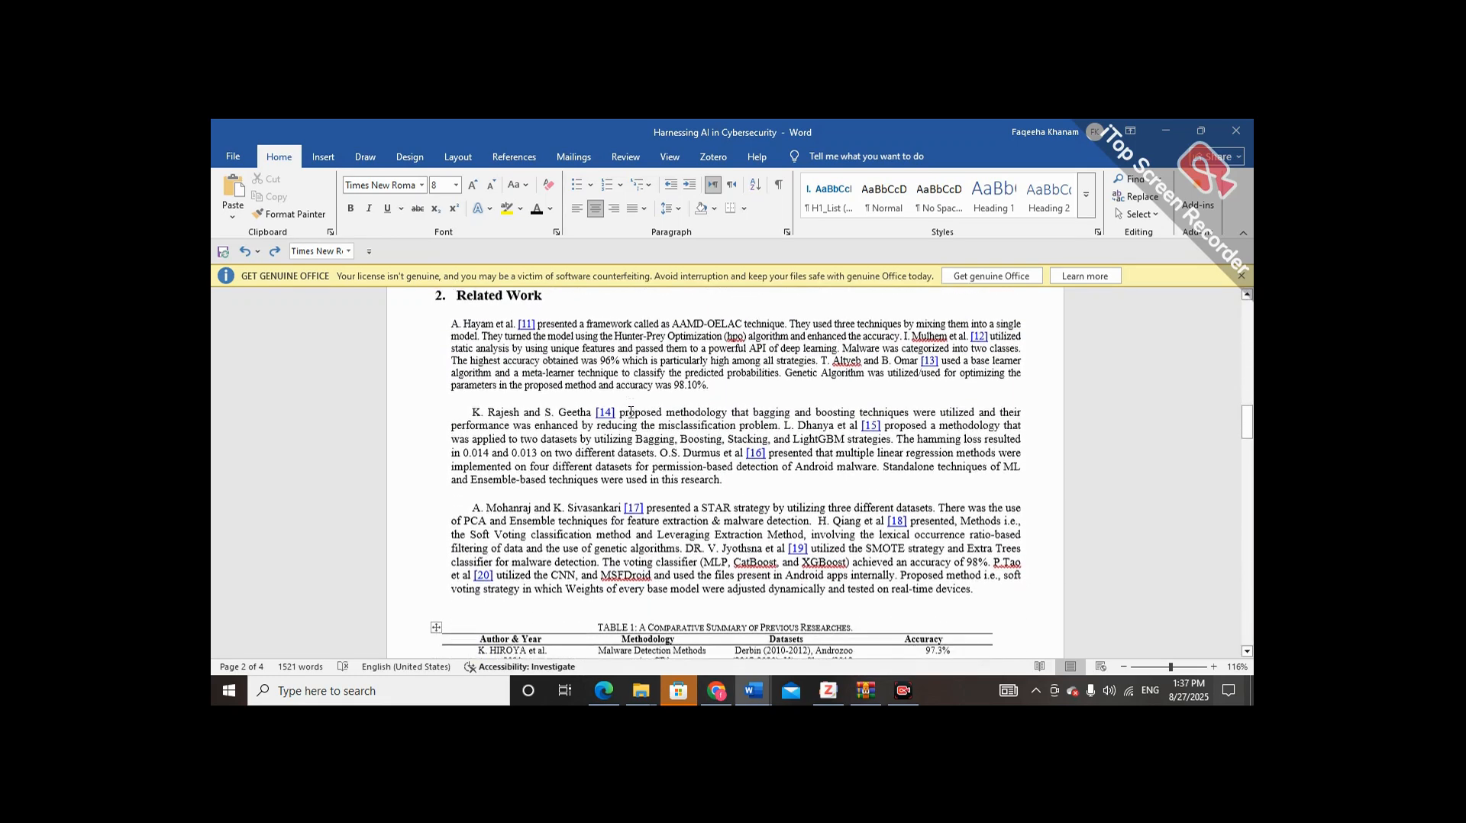
pyautogui.scroll(2, 630, 413)
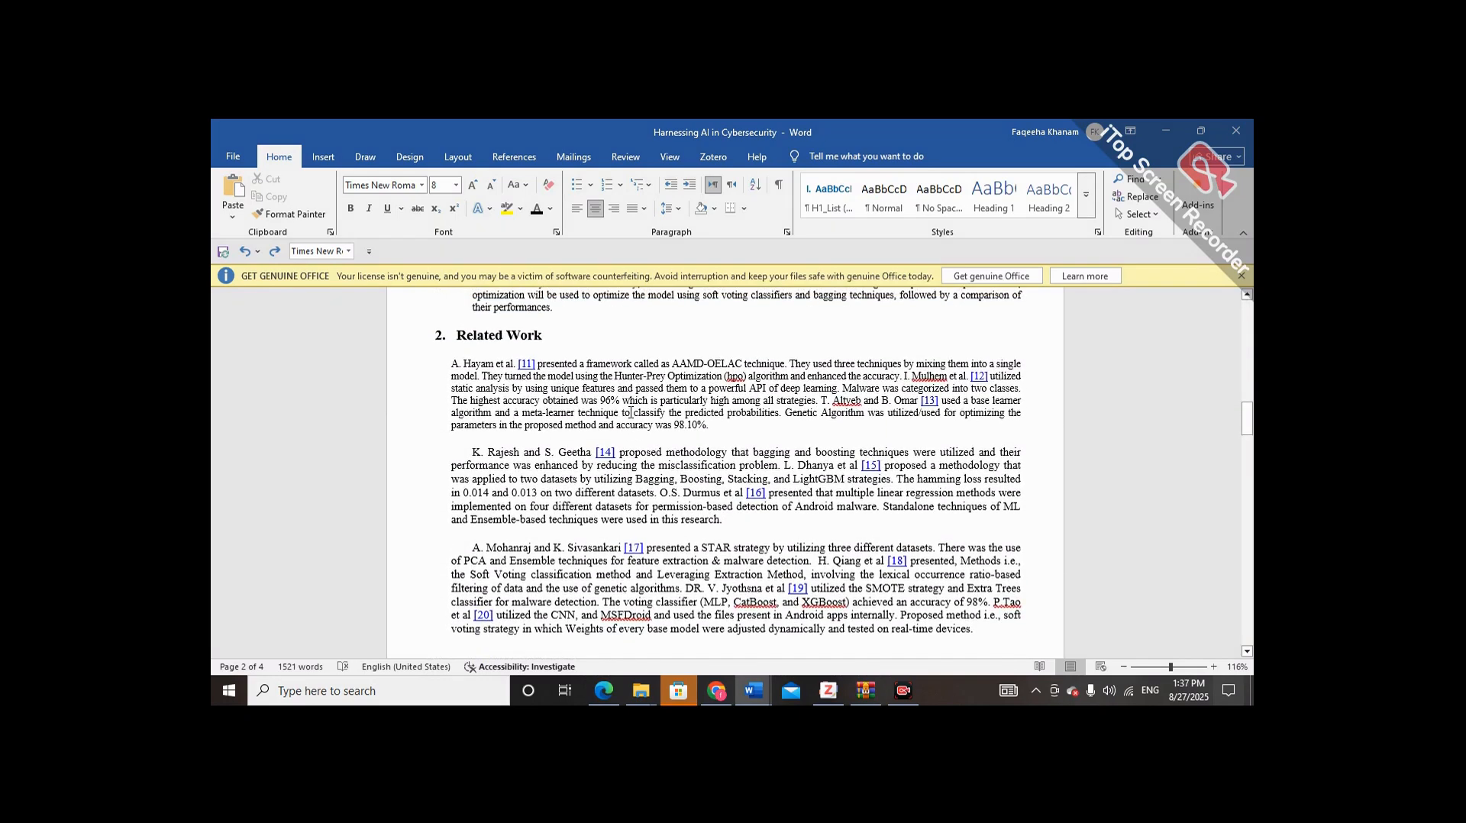
pyautogui.scroll(-1, 631, 413)
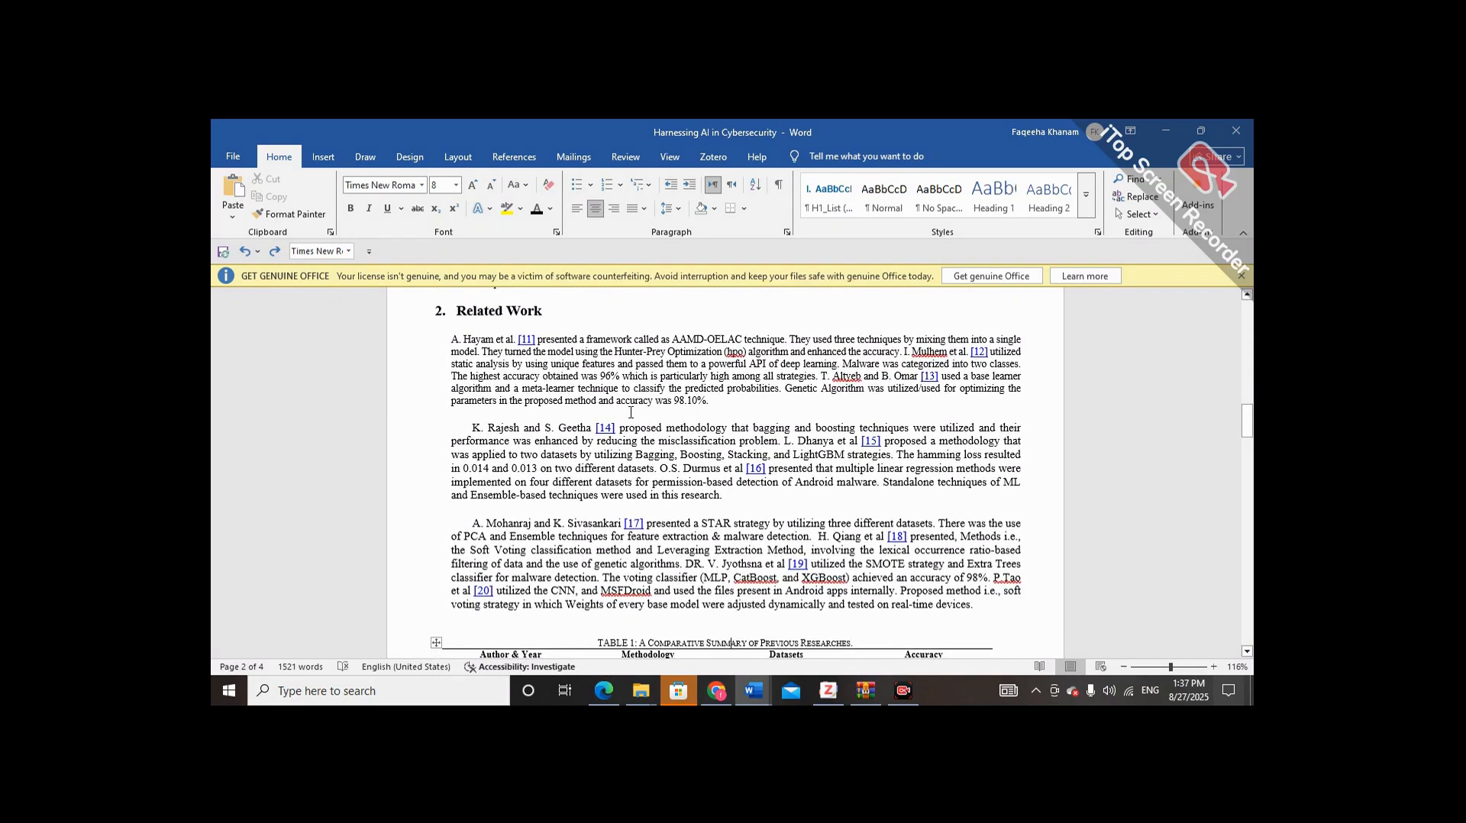
pyautogui.scroll(-3, 630, 413)
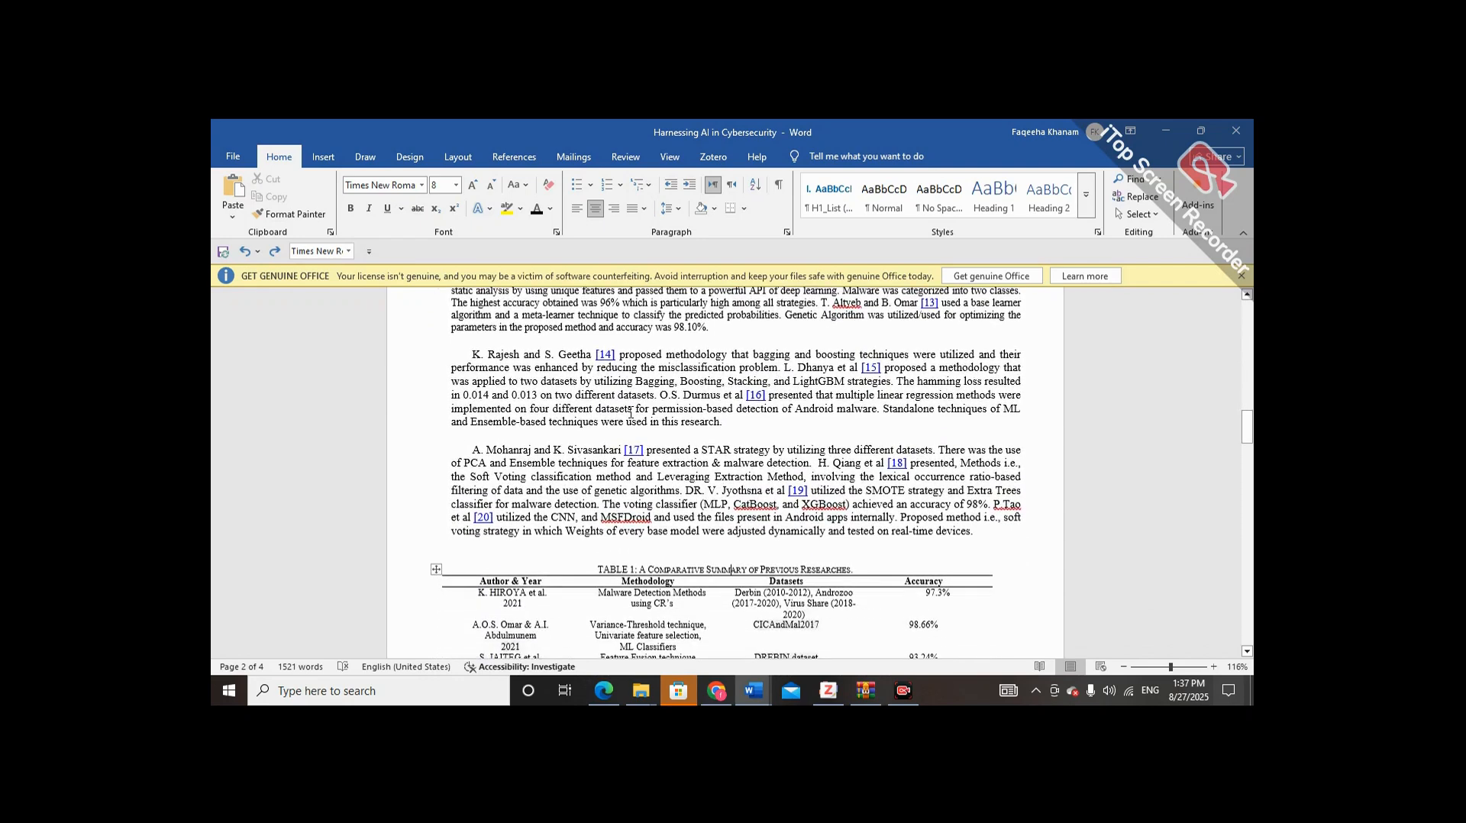
pyautogui.scroll(-2, 630, 413)
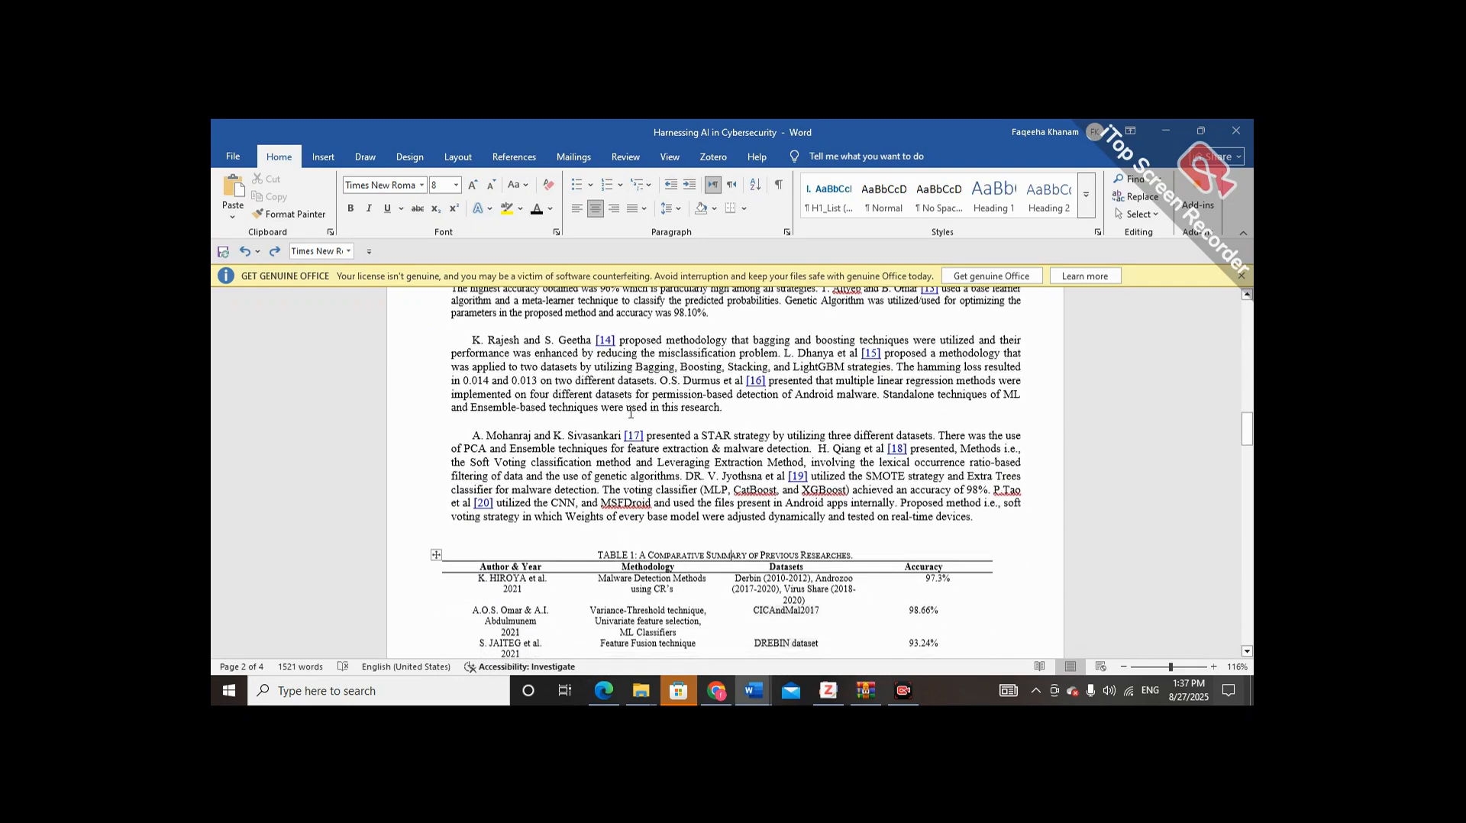